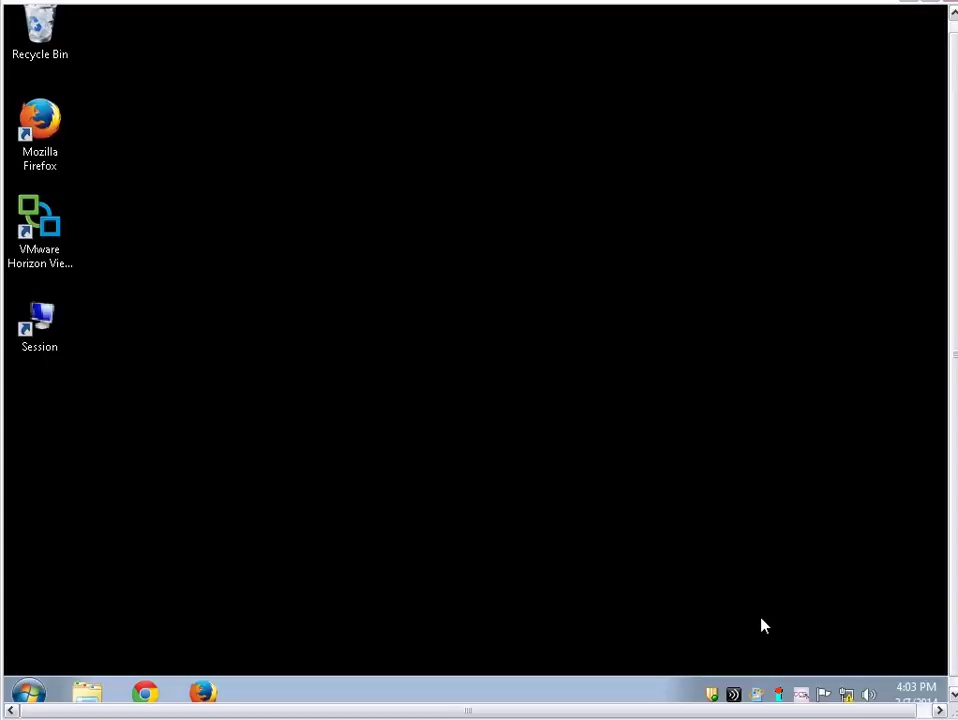
# Open the Itexis Recorder window from the tray icon's menu
pyautogui.rightClick(781, 695)
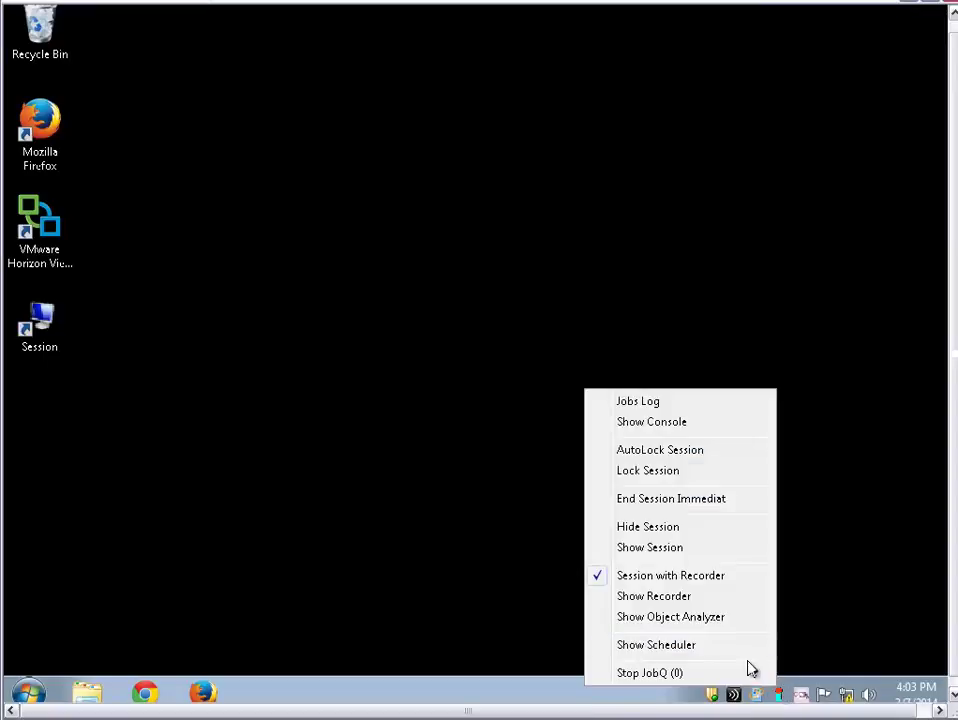
pyautogui.click(670, 602)
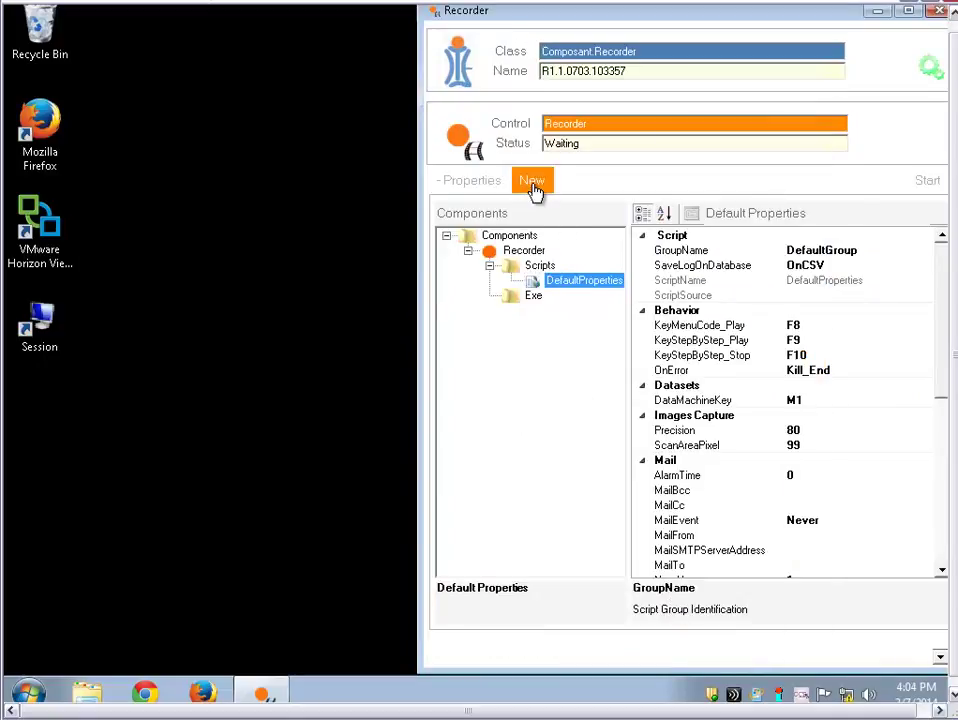
# Create a new script named Xen Desktop and start recording it
pyautogui.click(535, 188)
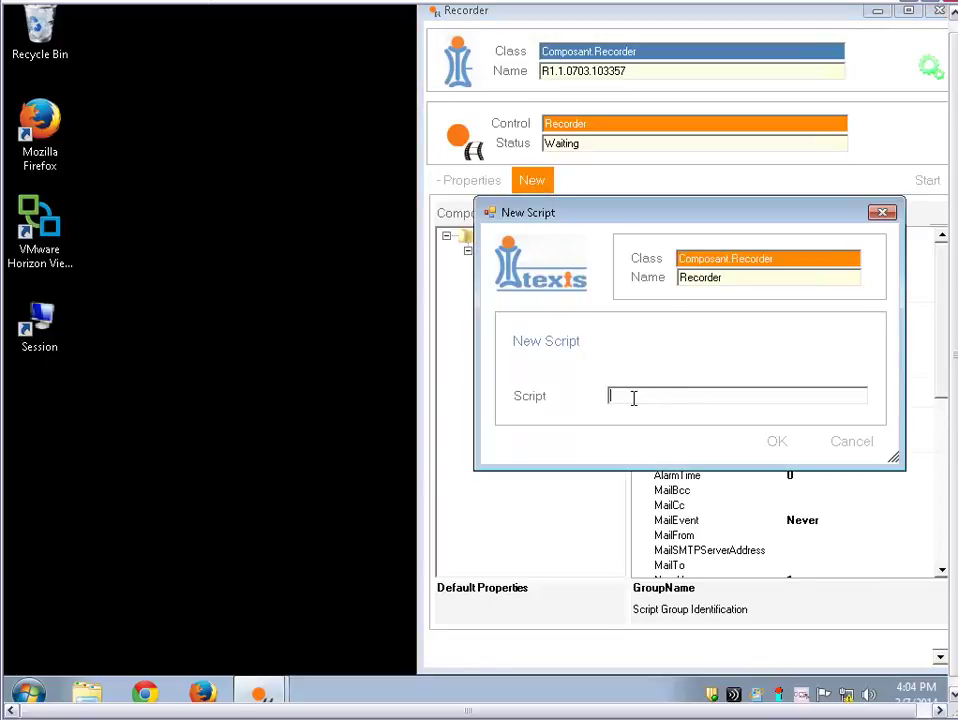
pyautogui.write('Xen De')
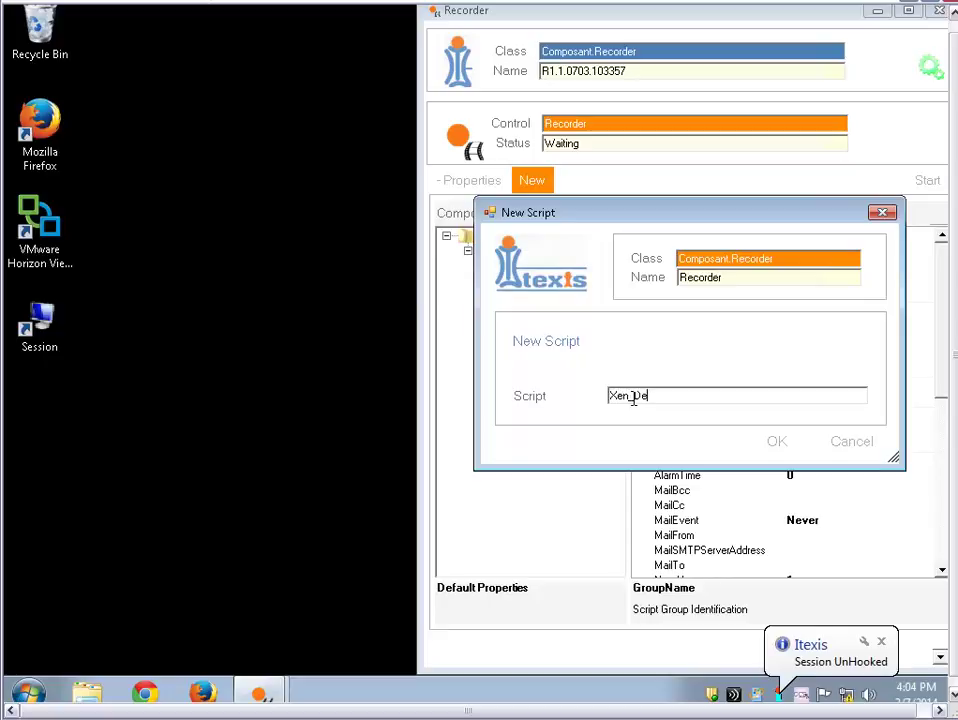
pyautogui.write('sktop')
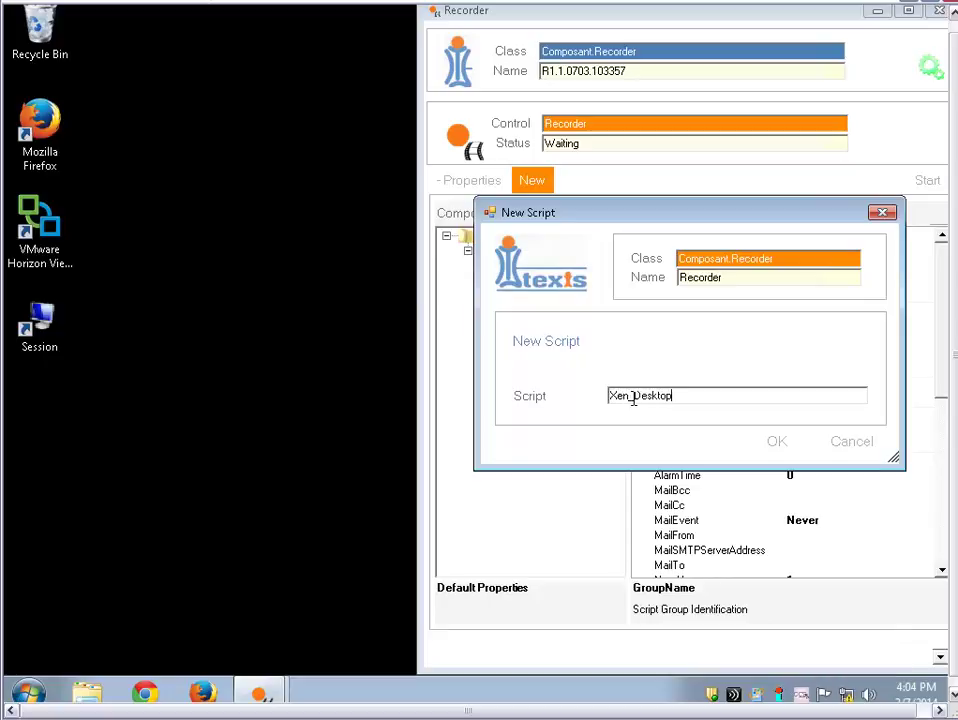
pyautogui.press('Return')
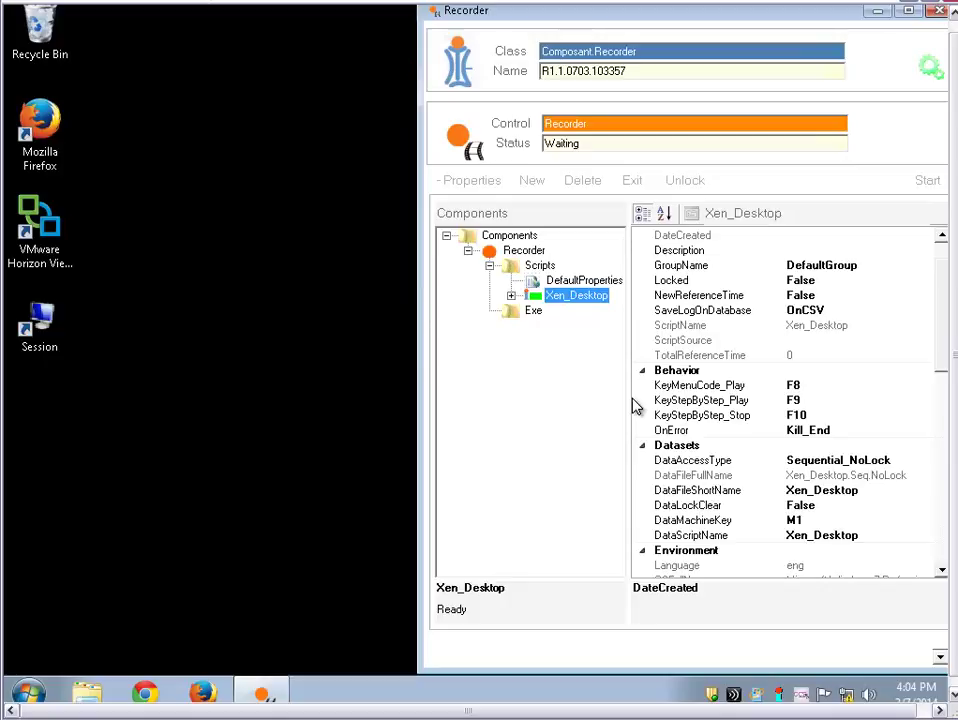
pyautogui.click(927, 183)
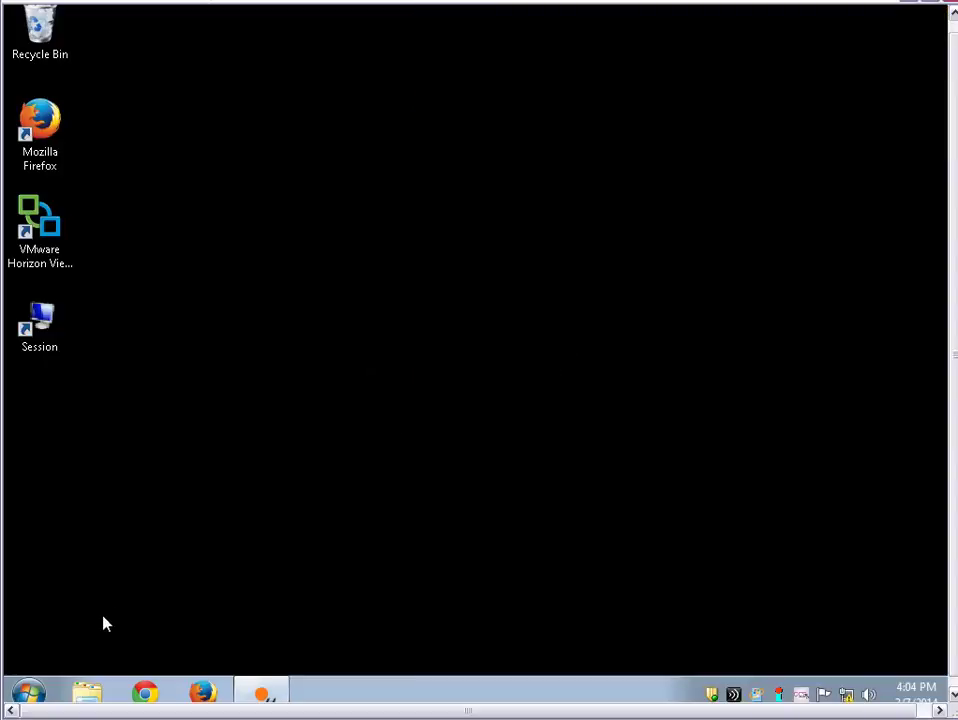
# Launch Firefox and load 192.168.8.37/Citrix/XenApp
pyautogui.click(28, 692)
pyautogui.write('firefox')
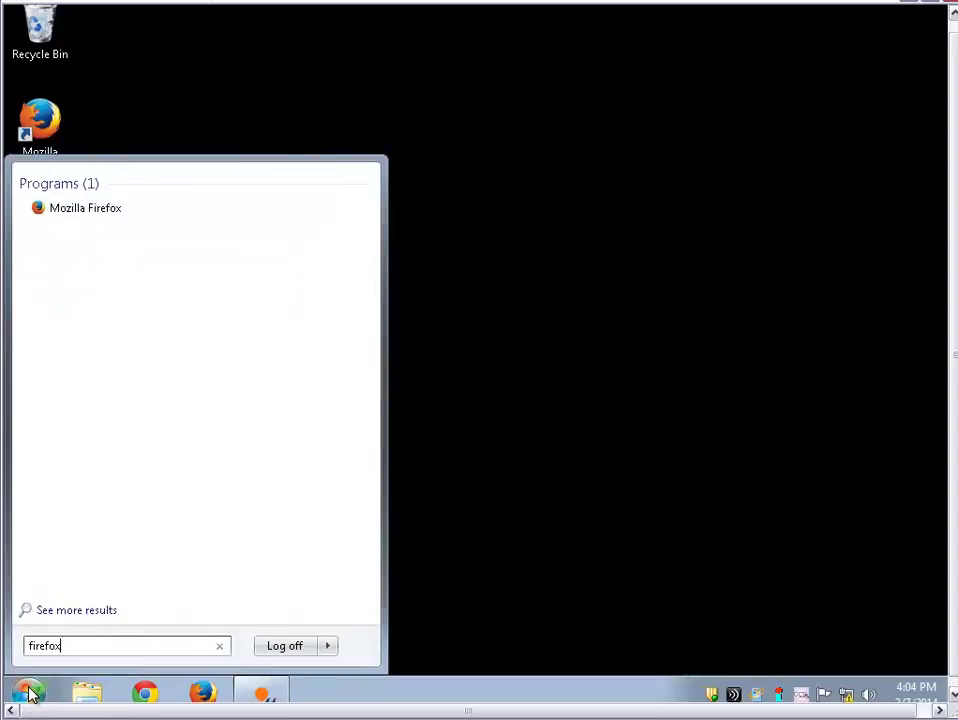
pyautogui.press('Return')
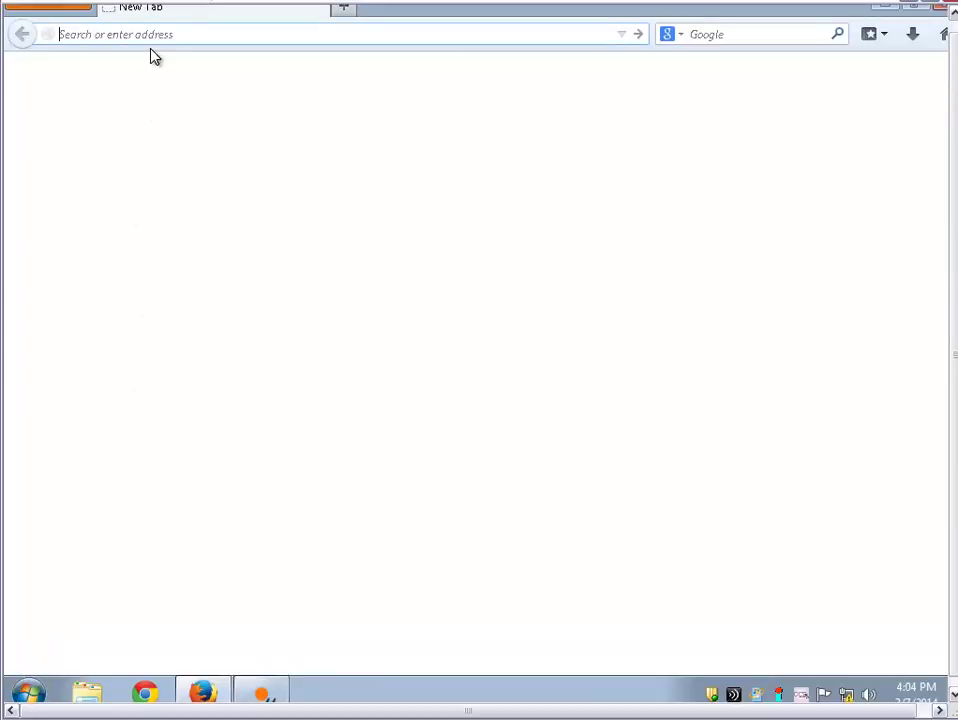
pyautogui.write('192.168.8.37/Citrix/XenApp')
pyautogui.press('Return')
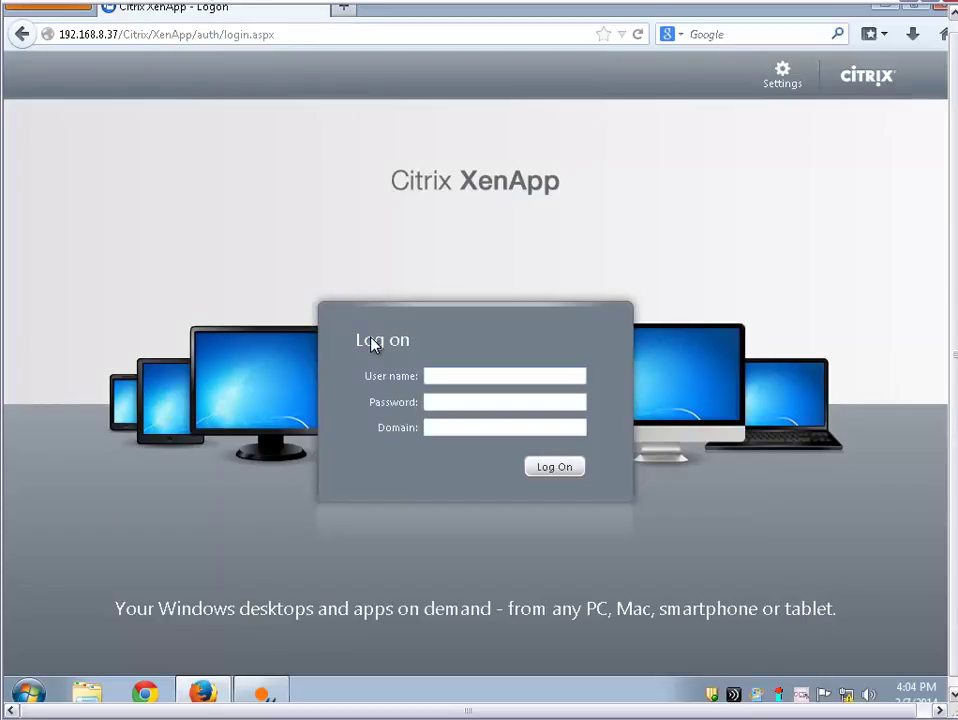
# Capture a CheckImage of the Log on heading, opening transaction Citrix_Login
pyautogui.press('Escape')
pyautogui.press('Return')
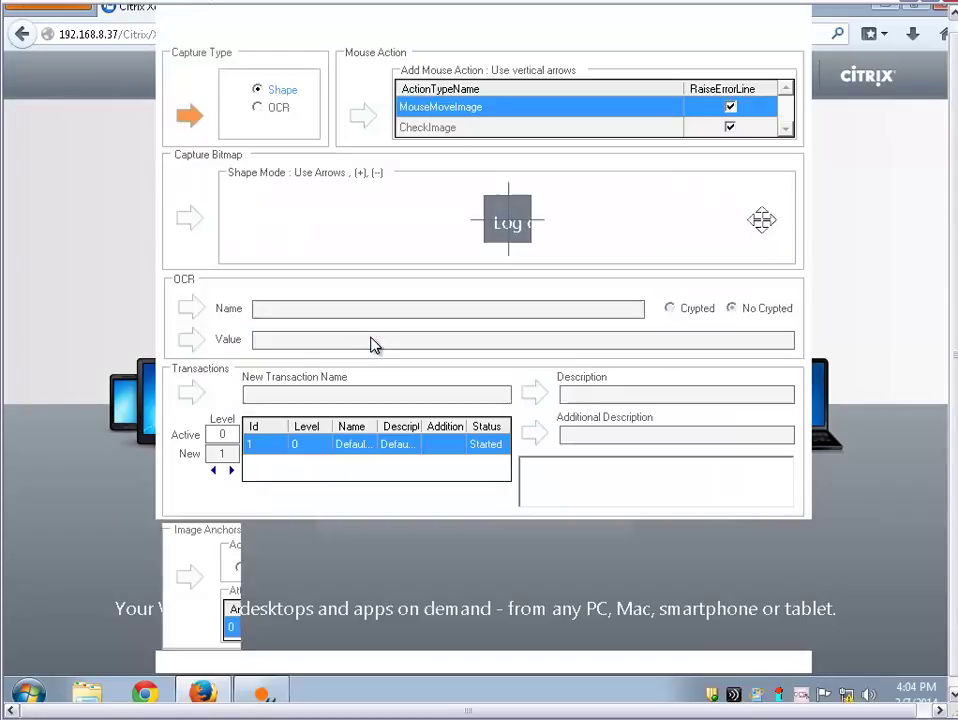
pyautogui.press('Down')
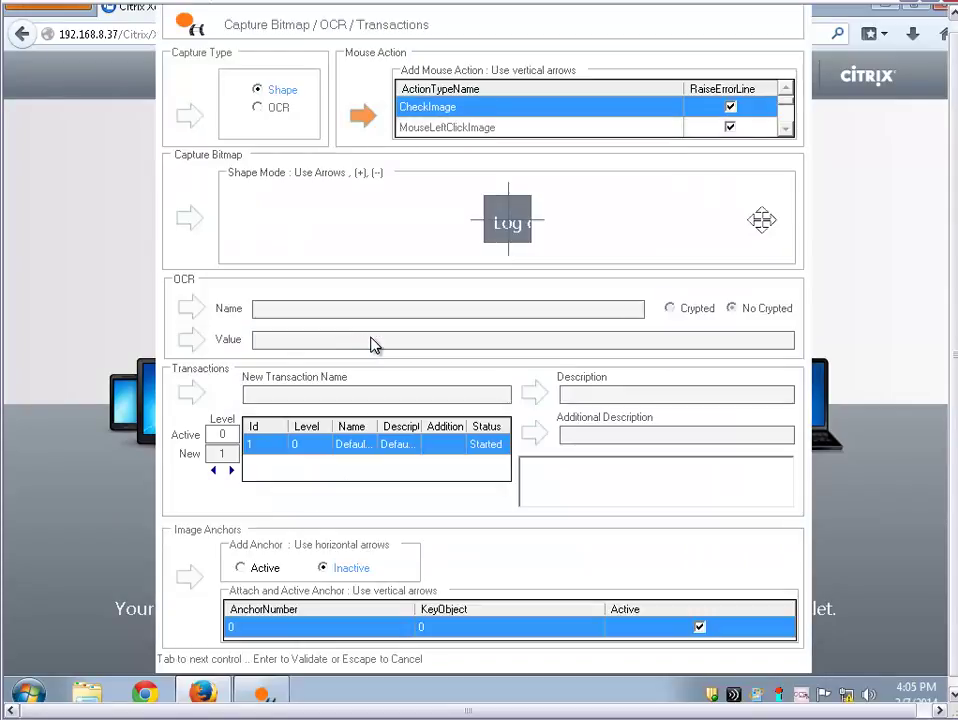
pyautogui.press('Tab')
pyautogui.press('Right')
pyautogui.press('Right')
pyautogui.press('Right')
pyautogui.press('Right')
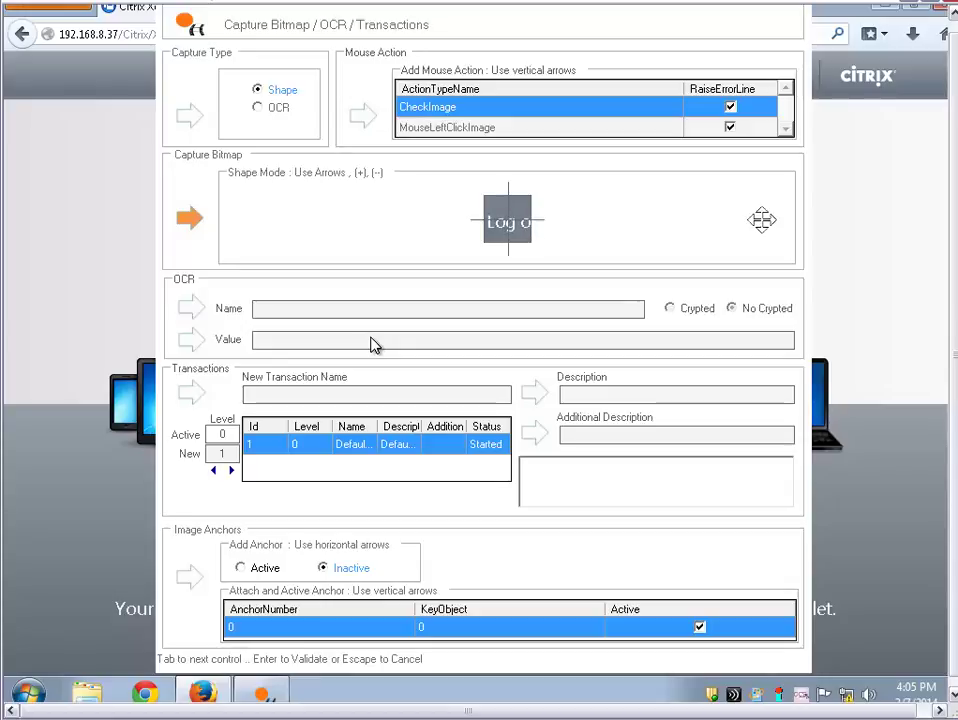
pyautogui.press('Tab')
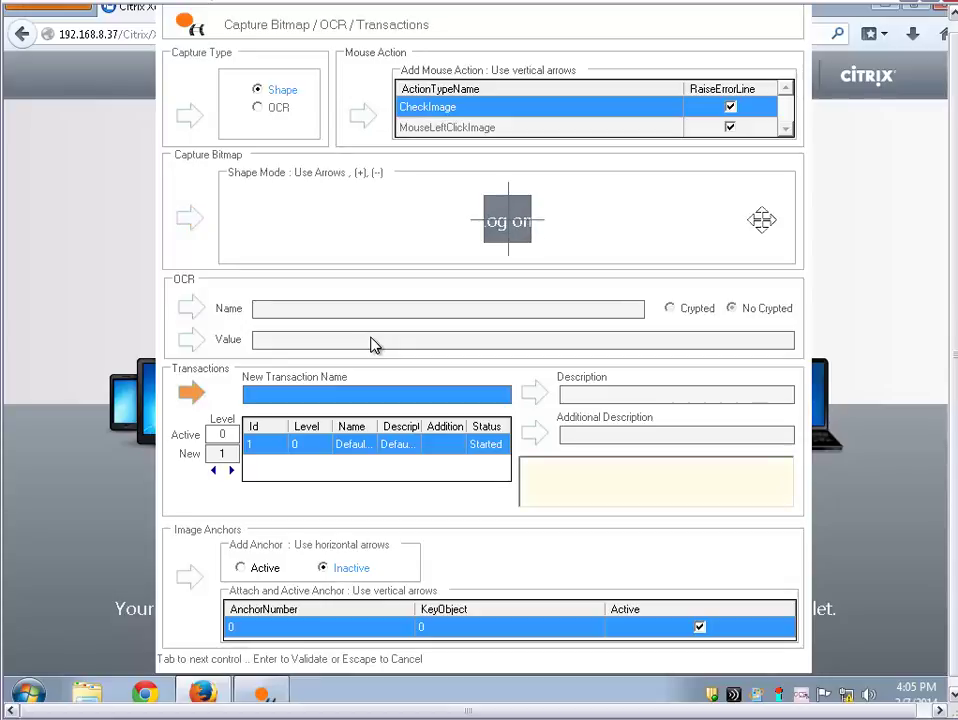
pyautogui.write('Citrix_Login')
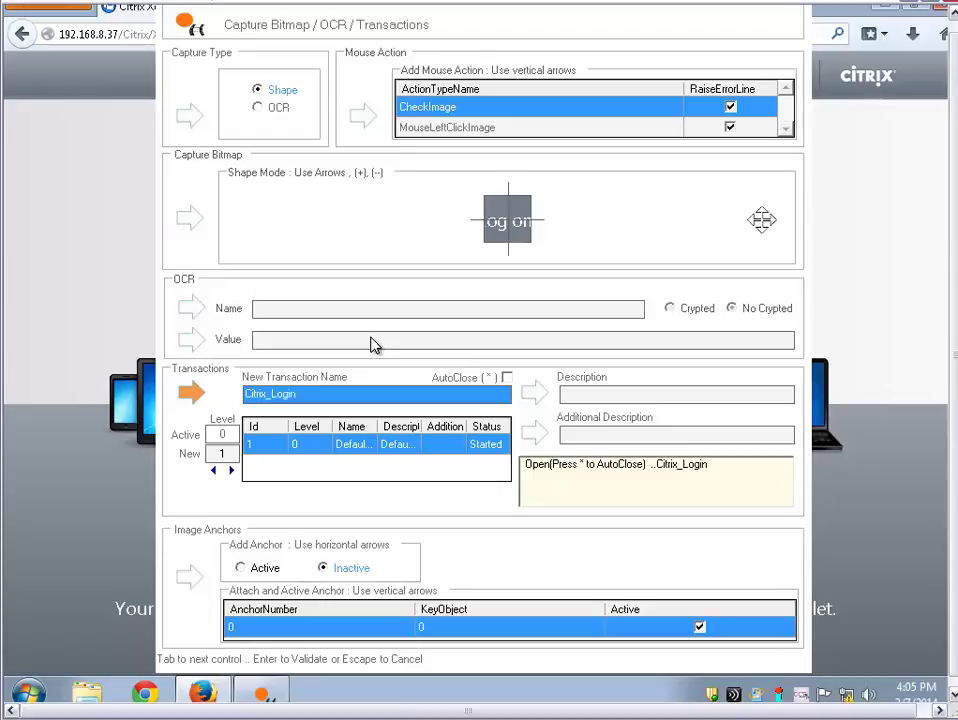
pyautogui.press('Return')
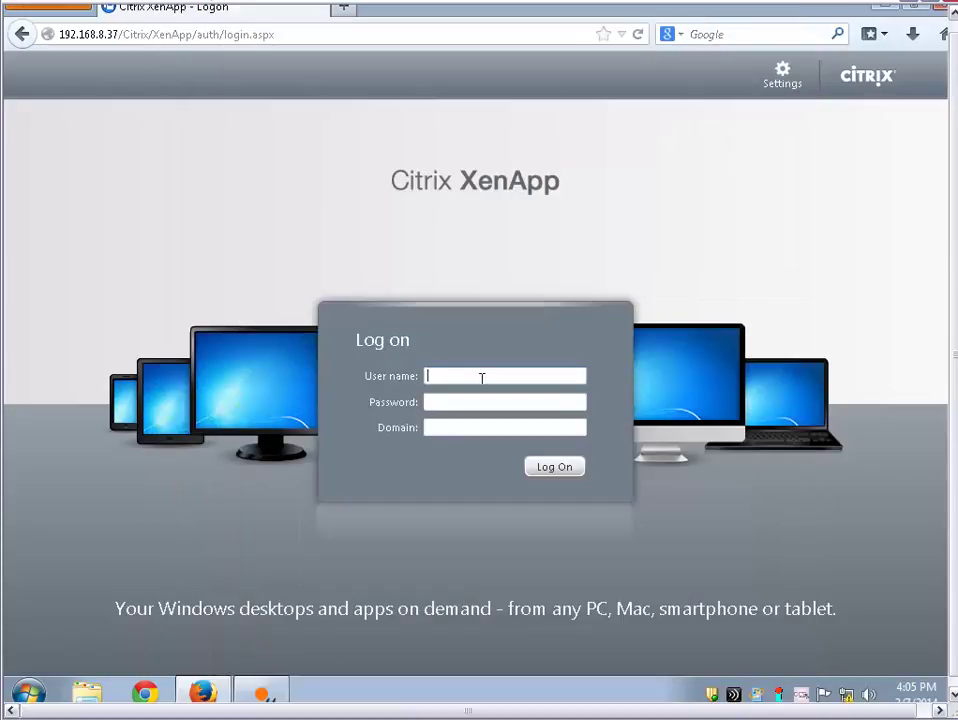
# Log on to XenApp with the user name, account password and domain
pyautogui.write('administrator')
pyautogui.press('Tab')
pyautogui.write('passwor')
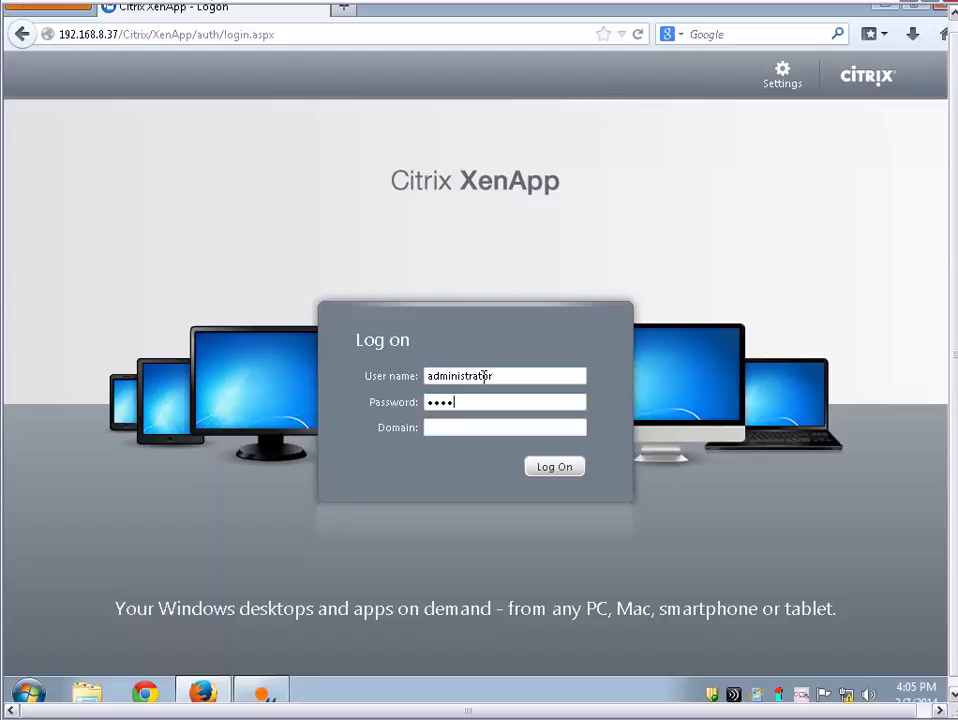
pyautogui.write('d1')
pyautogui.press('BackSpace')
pyautogui.press('BackSpace')
pyautogui.press('BackSpace')
pyautogui.press('BackSpace')
pyautogui.press('BackSpace')
pyautogui.press('BackSpace')
pyautogui.press('BackSpace')
pyautogui.press('BackSpace')
pyautogui.press('BackSpace')
pyautogui.write('password1')
pyautogui.press('Tab')
pyautogui.write('citrix')
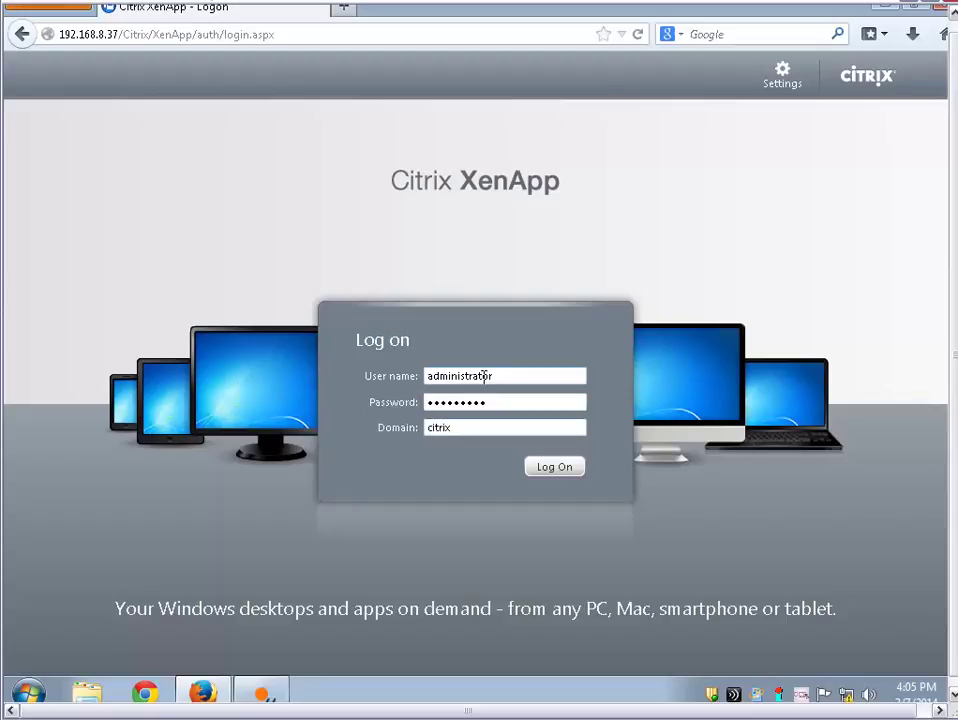
pyautogui.press('Return')
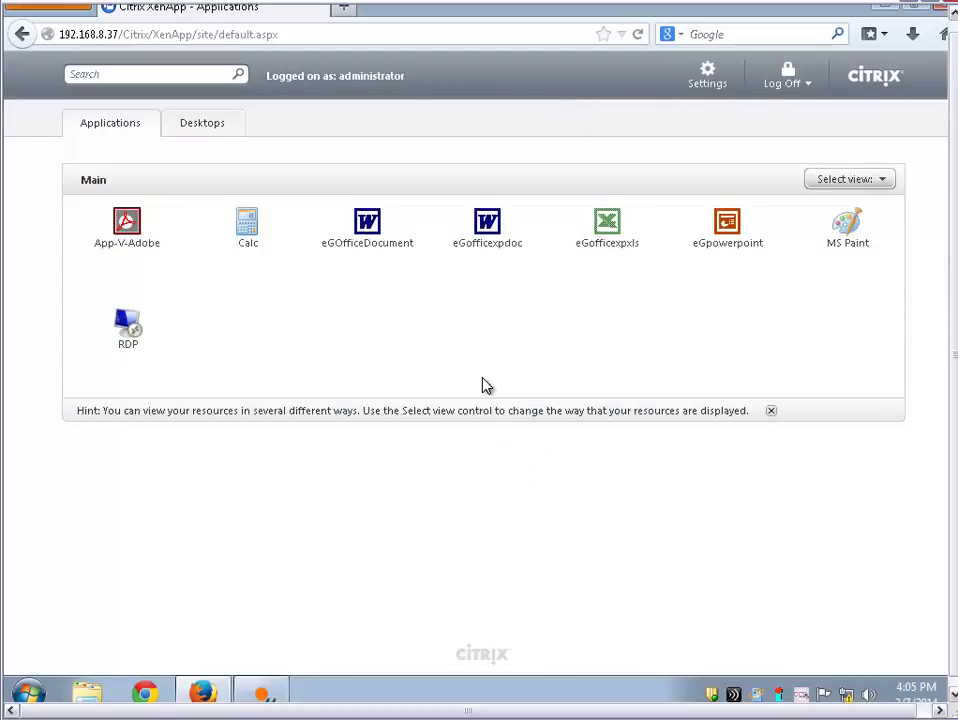
# Visit the Desktops tab, then return to the published Applications list
pyautogui.click(204, 131)
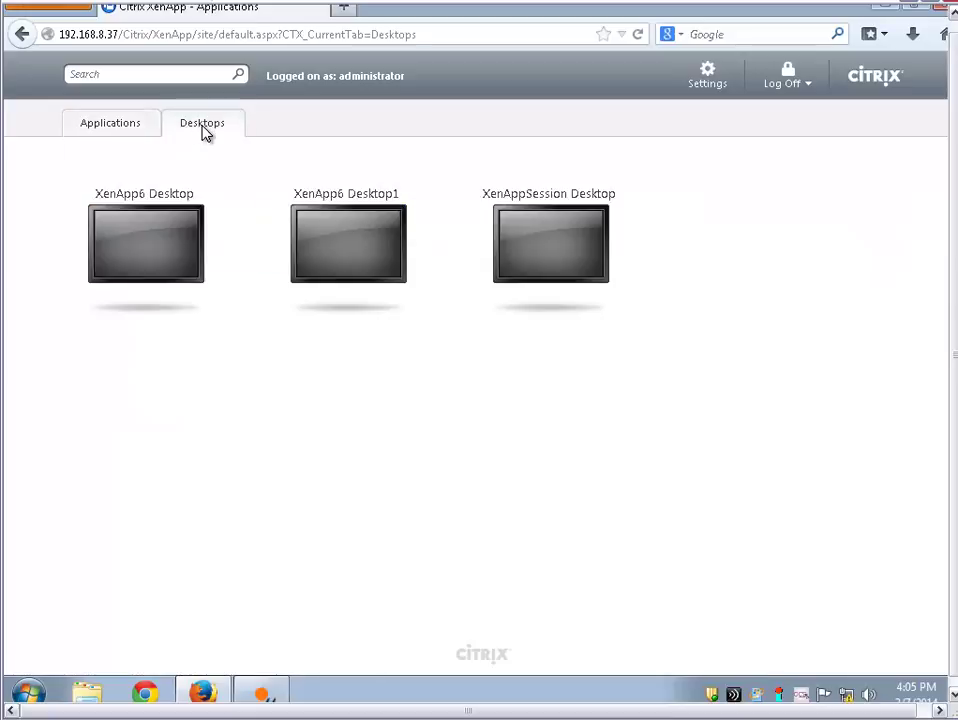
pyautogui.click(136, 128)
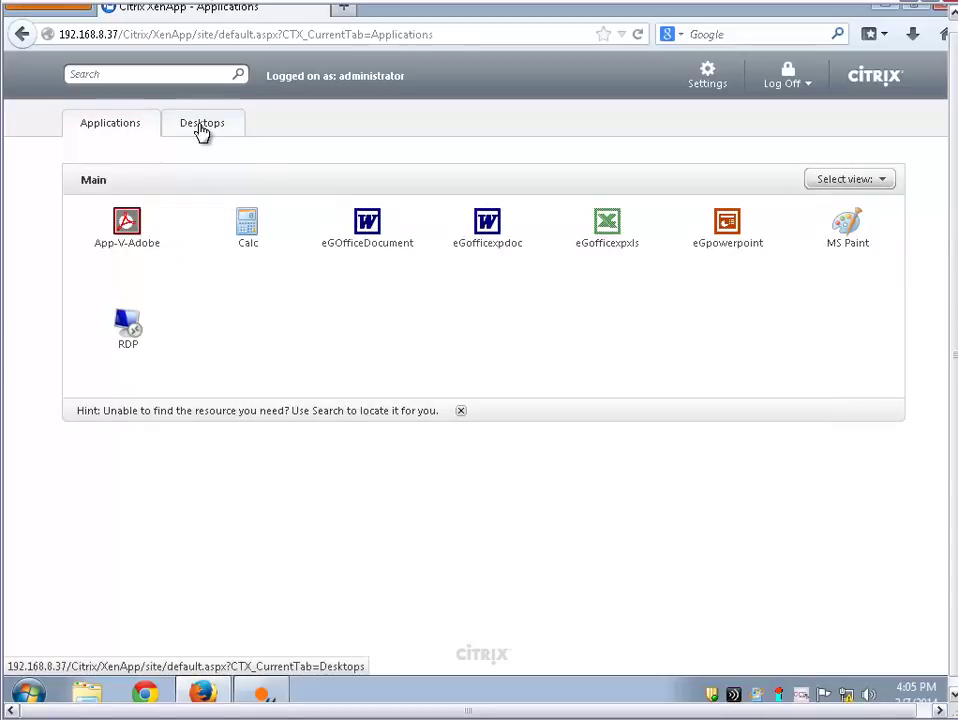
pyautogui.press('F12')
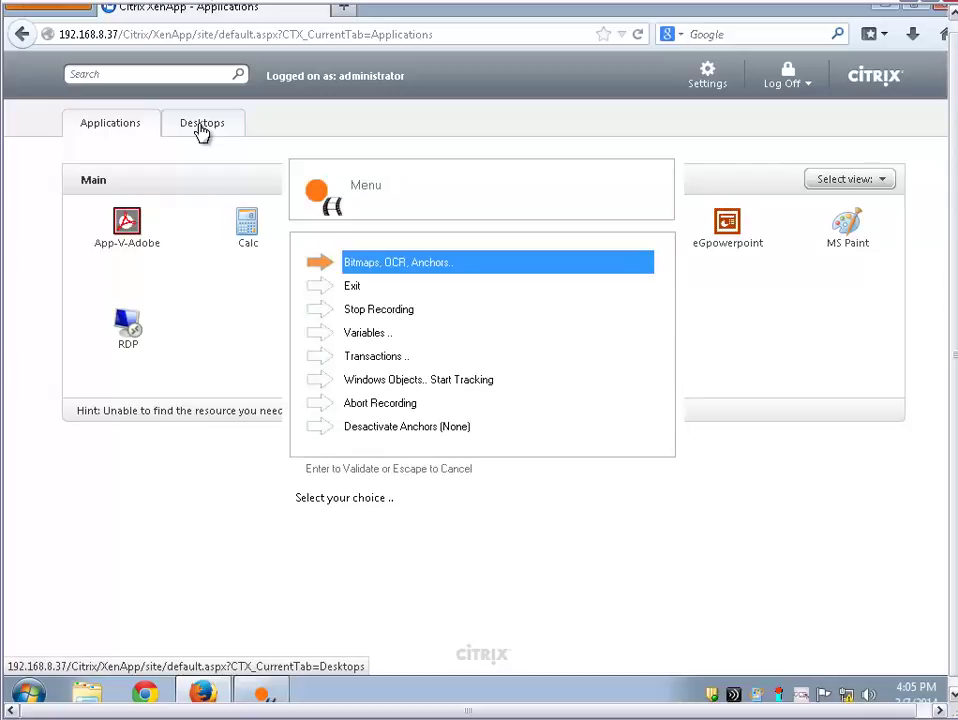
# Record a MouseLeftClickImage on the Desktops tab, starting transaction Published_Desktop
pyautogui.press('Return')
pyautogui.press('Tab')
pyautogui.press('Down')
pyautogui.press('Down')
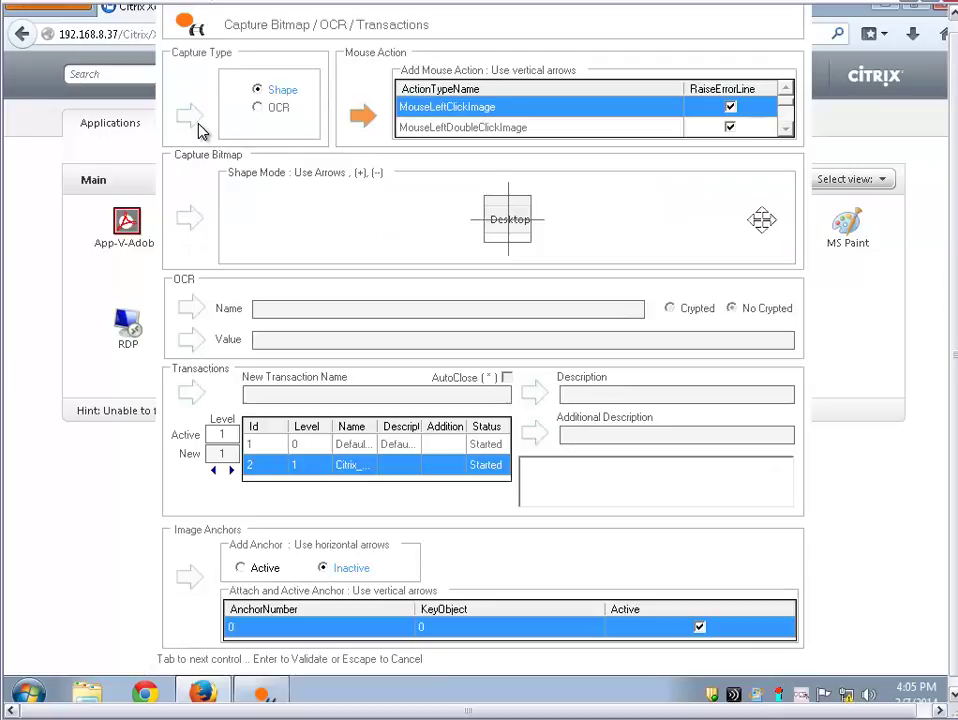
pyautogui.press('Tab')
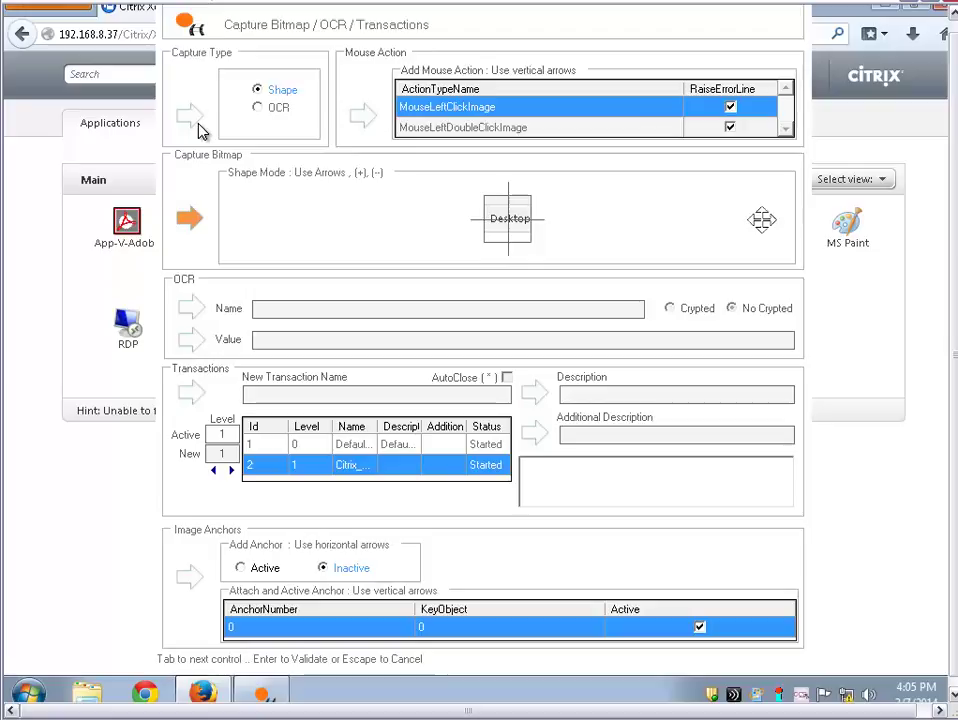
pyautogui.press('Tab')
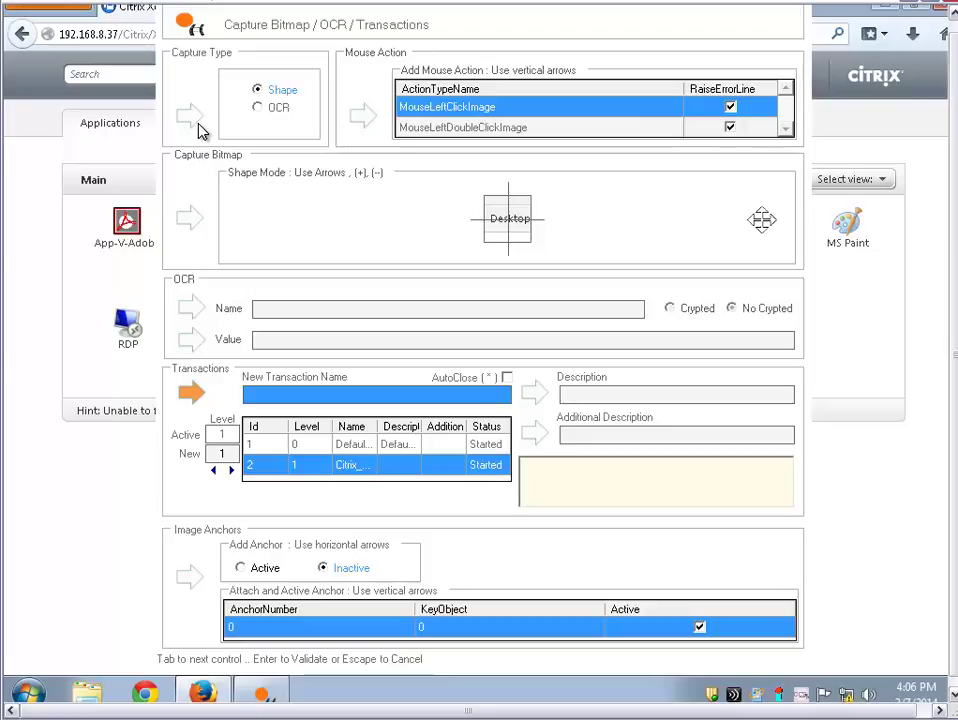
pyautogui.write('Published_Desktop')
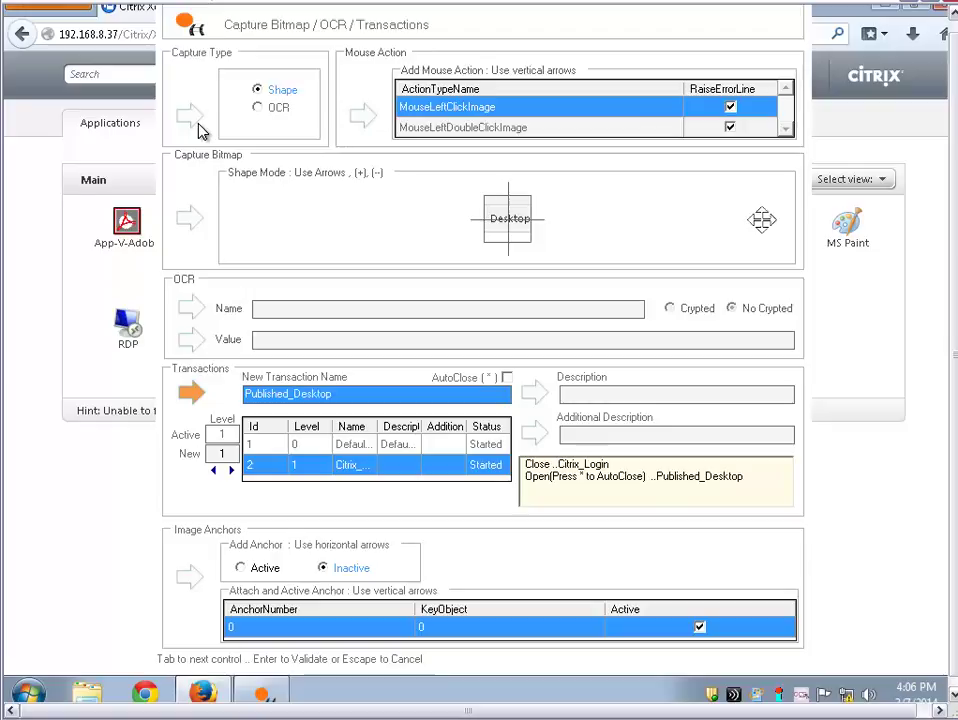
pyautogui.press('Return')
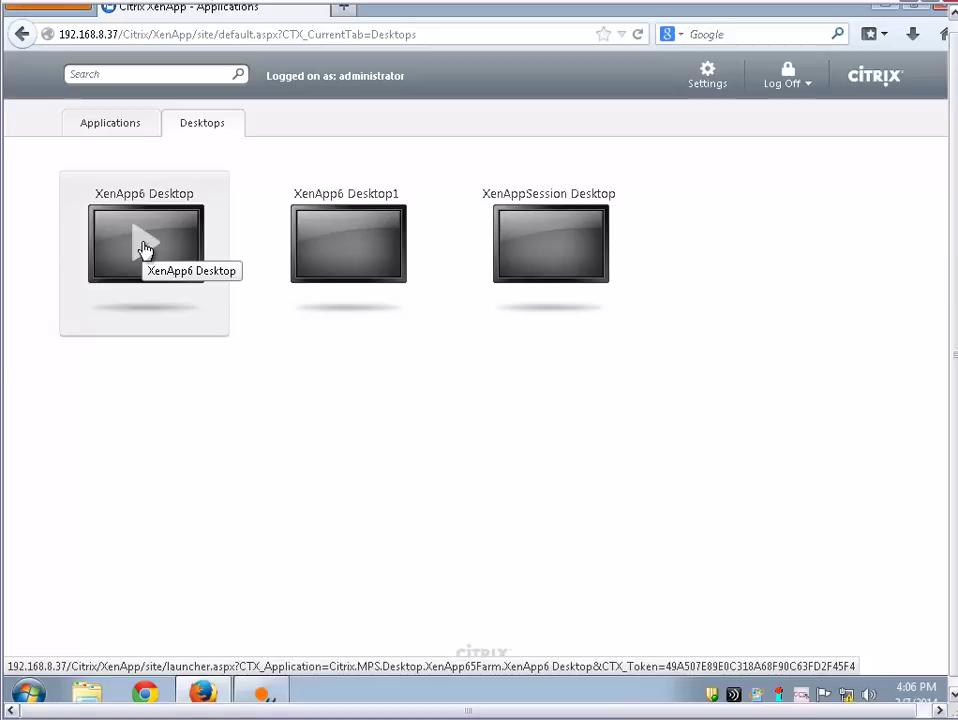
# Record a left click on the XenApp6 Desktop tile as transaction Launch_Desktop
pyautogui.hotkey('ctrl', 'F12')
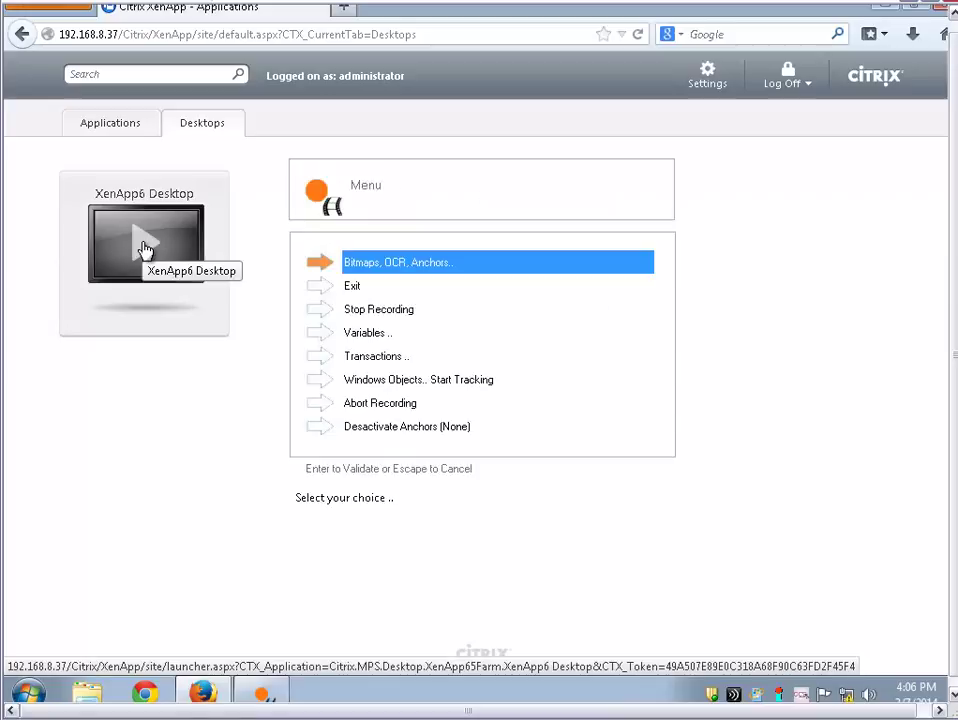
pyautogui.press('Return')
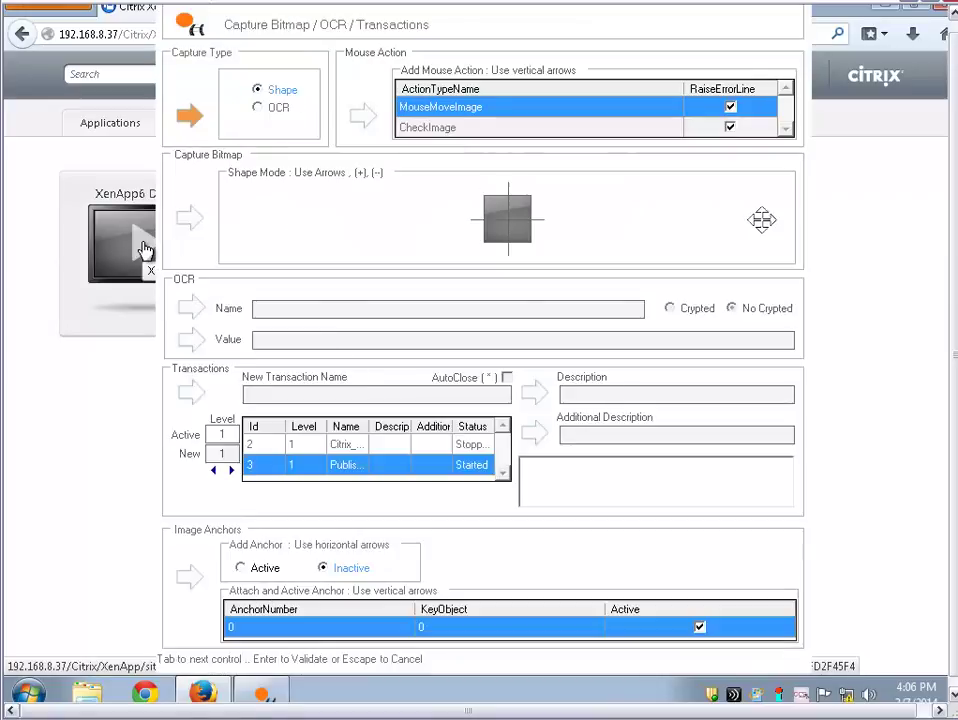
pyautogui.press('Down')
pyautogui.press('Down')
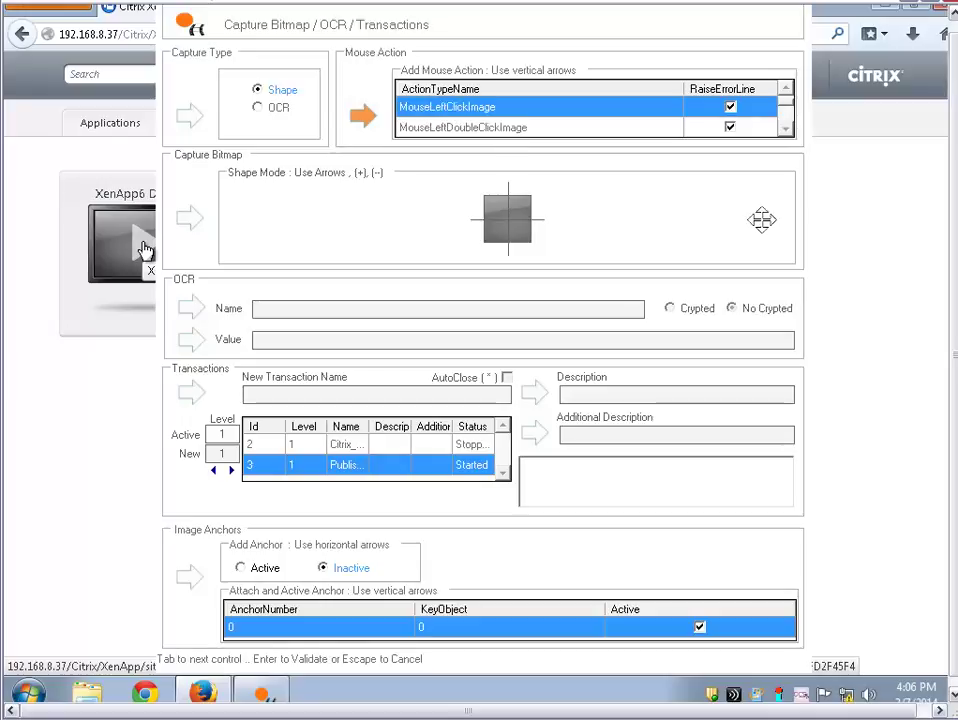
pyautogui.press('Tab')
pyautogui.press('Tab')
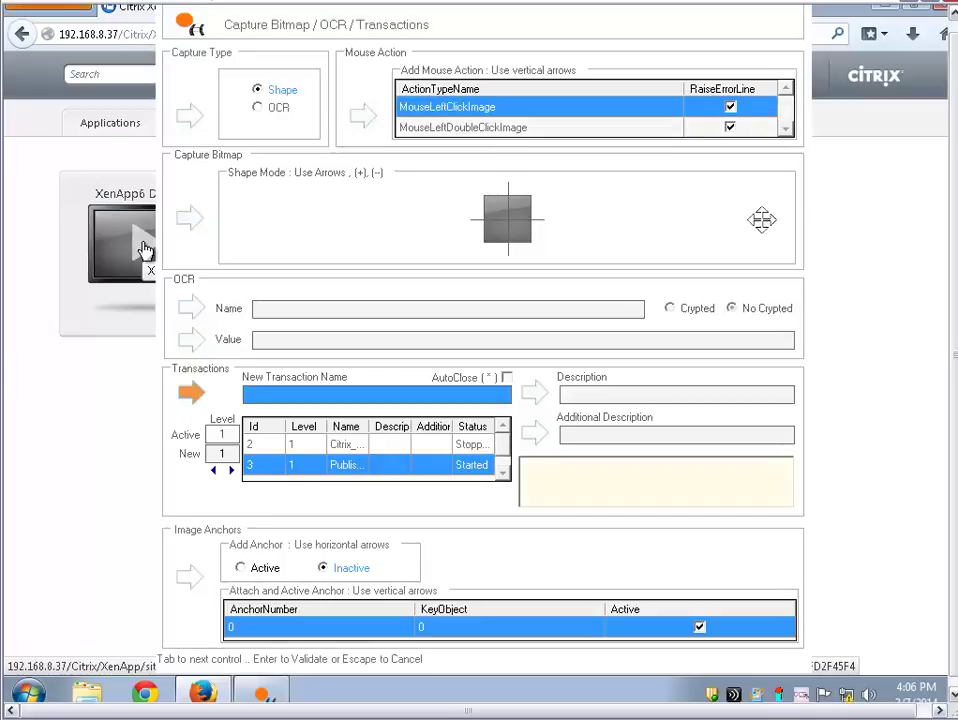
pyautogui.write('Launch_Desktop')
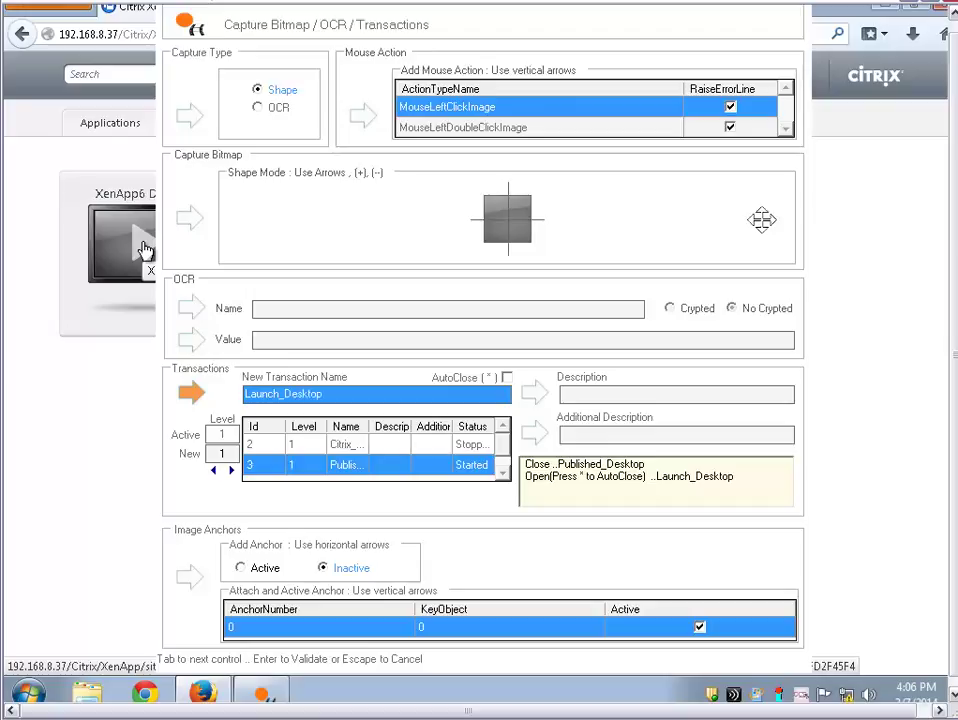
pyautogui.press('Return')
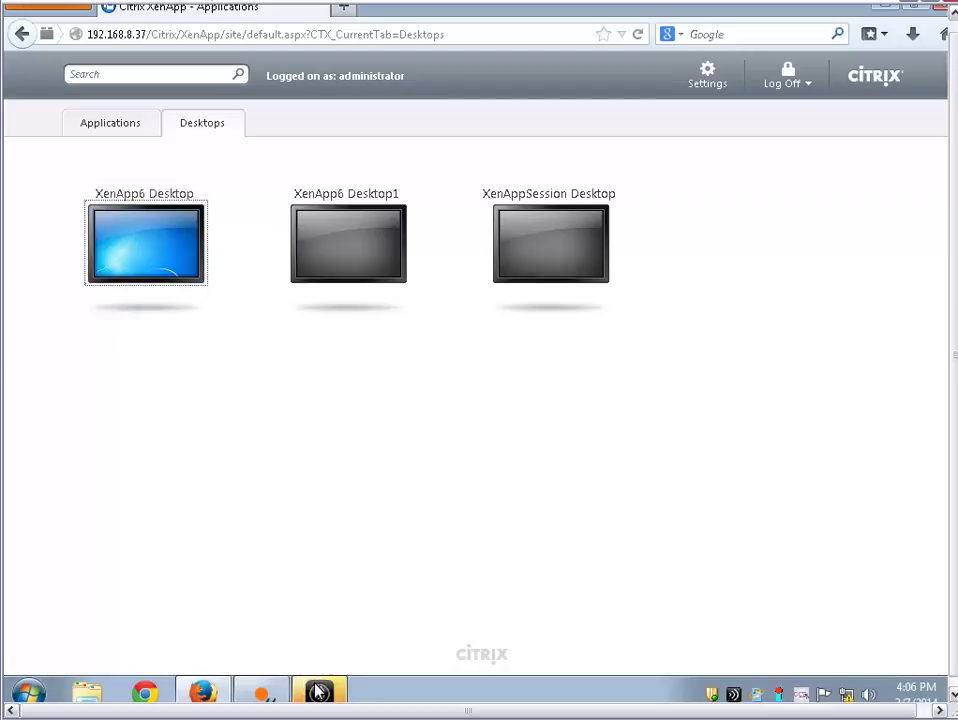
# Bring the XenApp6 Desktop session forward and select its Microsoft Excel icon
pyautogui.click(313, 689)
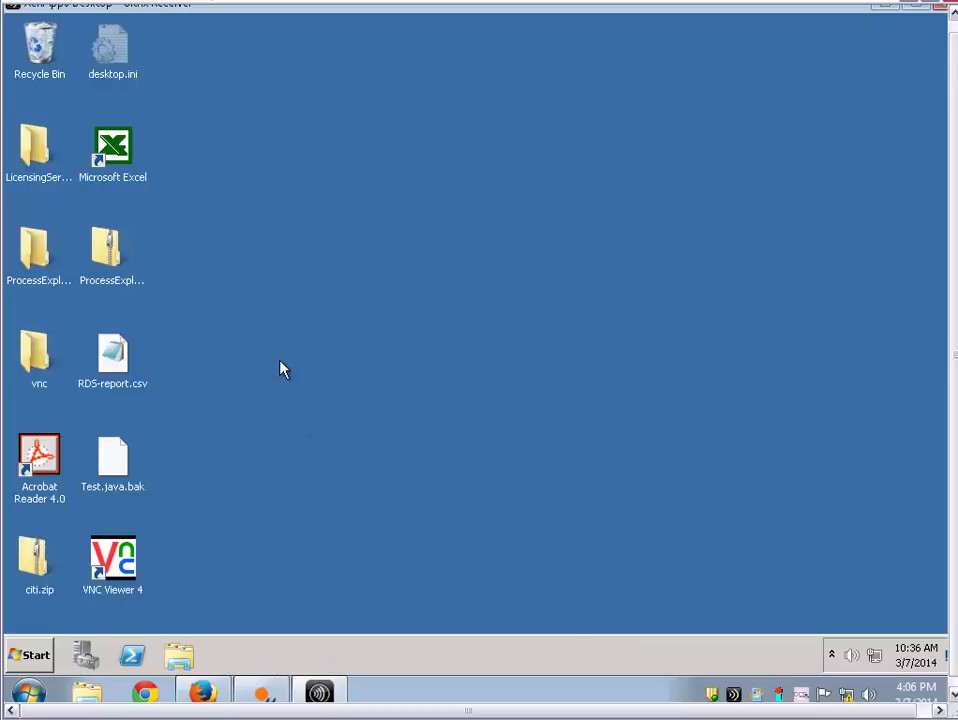
pyautogui.click(120, 160)
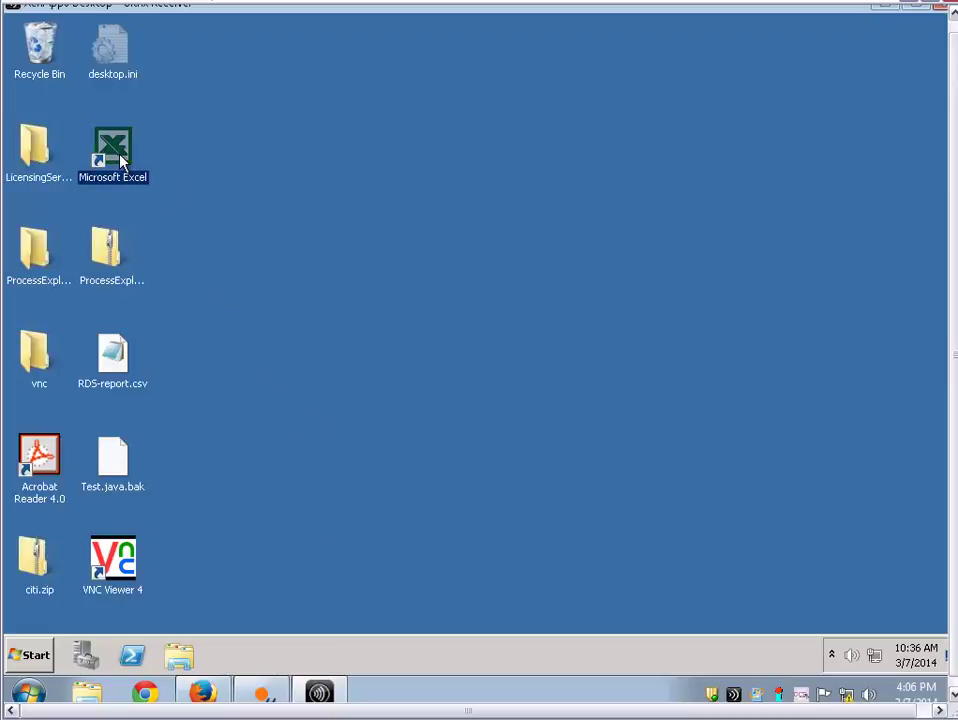
# Record a double-click capture as transaction Launch_Excel and open Excel from its shortcut
pyautogui.press('Escape')
pyautogui.press('Return')
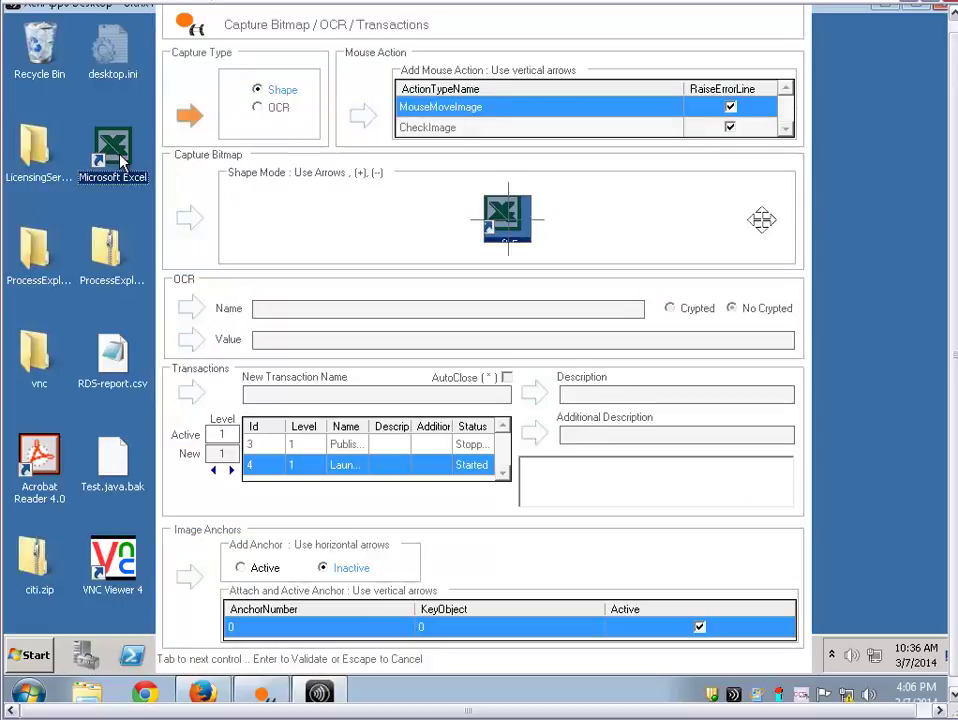
pyautogui.press('Tab')
pyautogui.press('Down')
pyautogui.press('Down')
pyautogui.press('Down')
pyautogui.press('Tab')
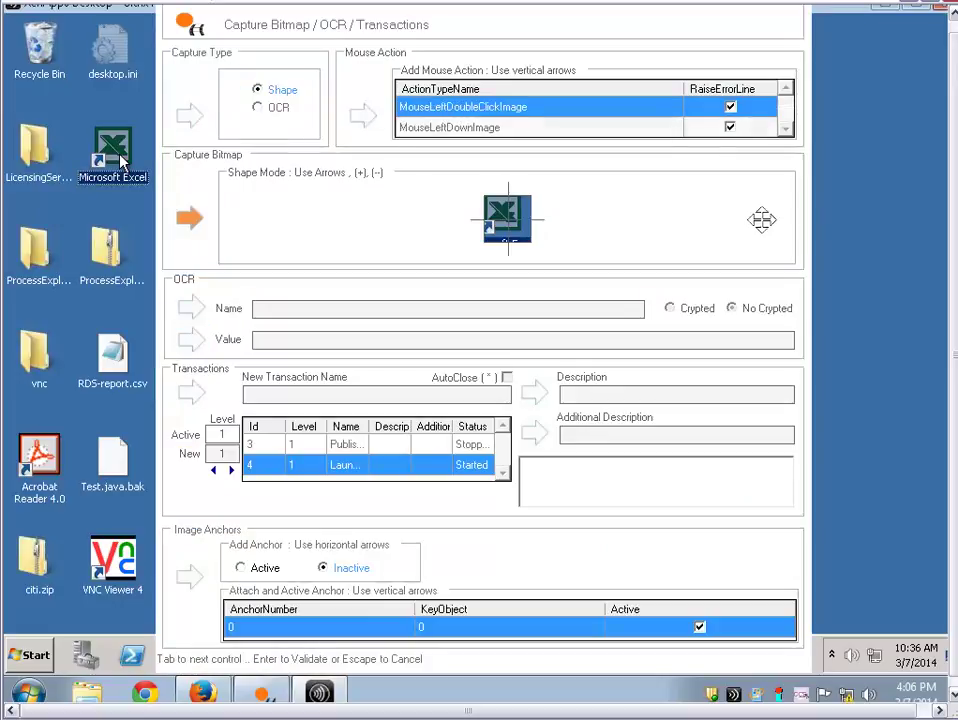
pyautogui.press('Tab')
pyautogui.write('Launch_Excel')
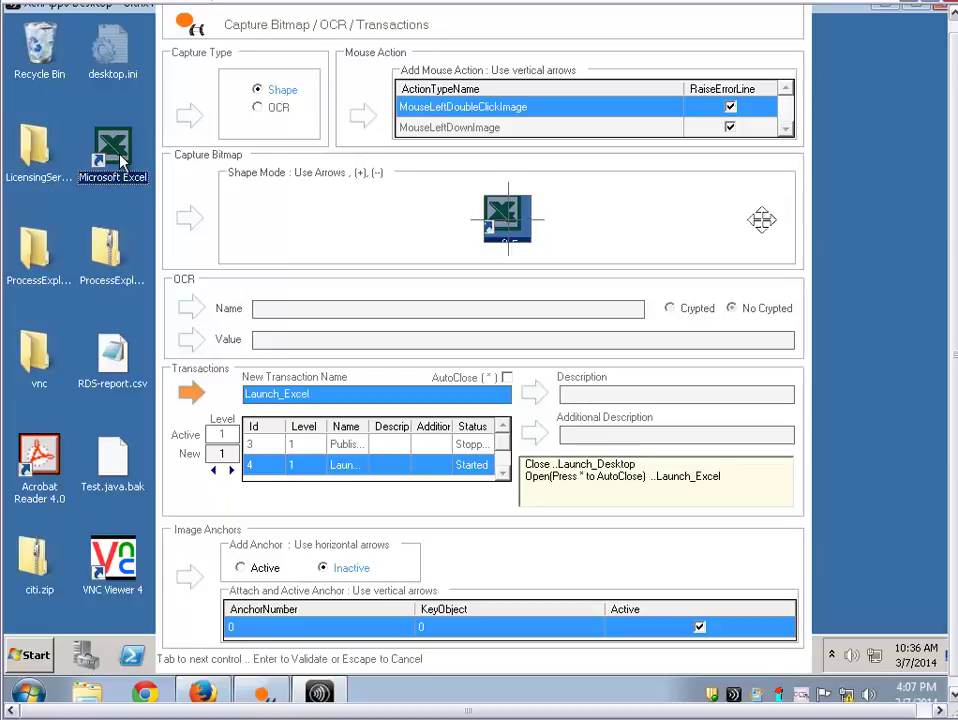
pyautogui.doubleClick(115, 152)
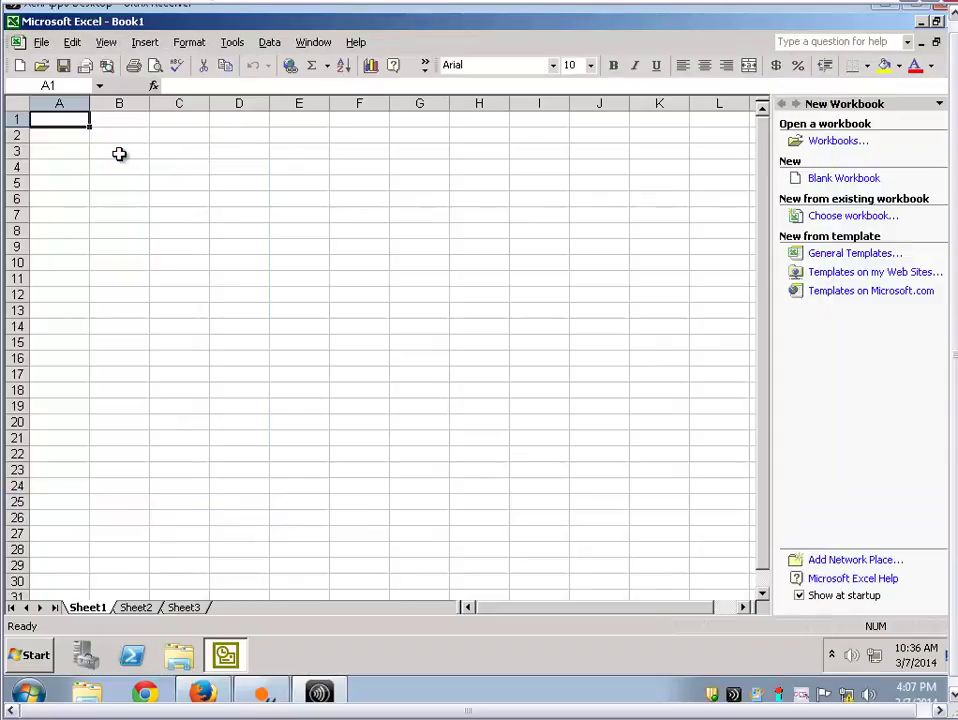
# Exit Excel from its File menu and open the remote desktop's Start menu
pyautogui.press('alt')
pyautogui.press('f')
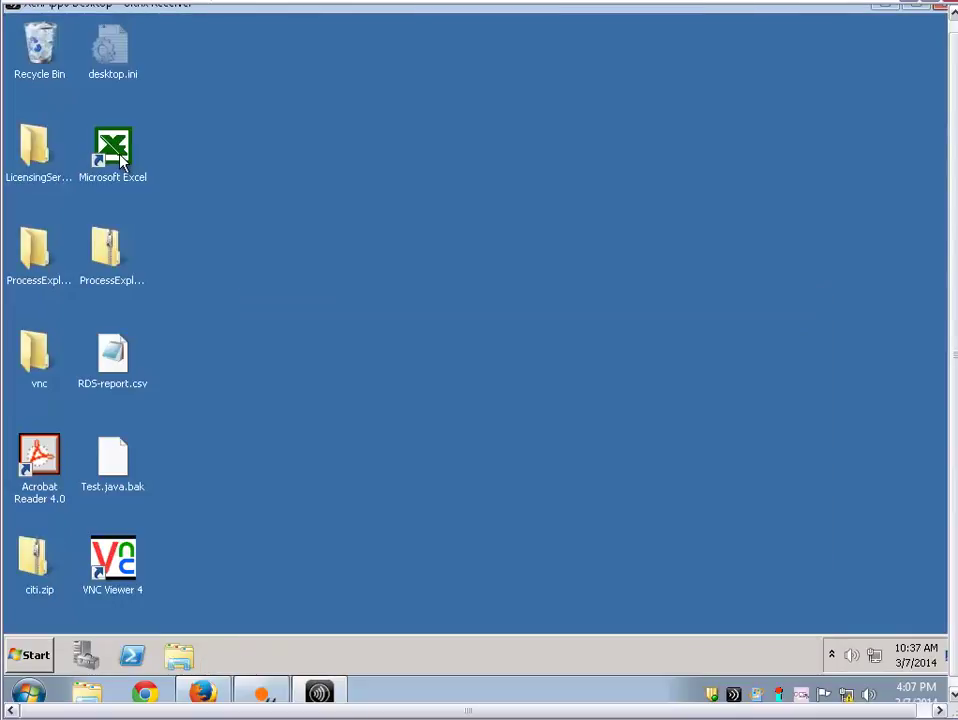
pyautogui.click(40, 655)
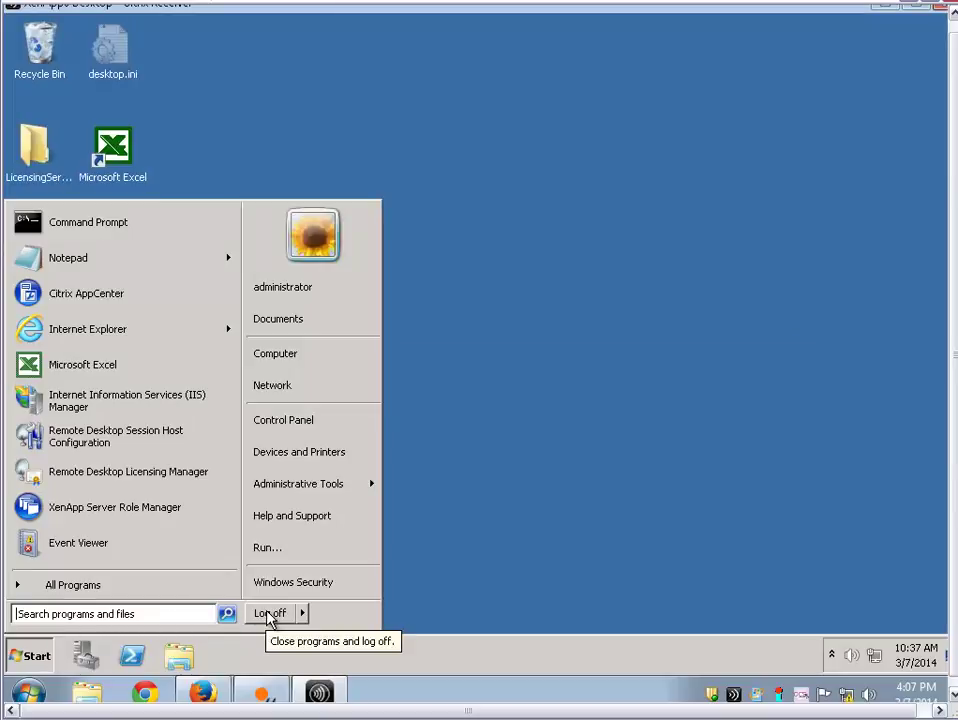
# Capture a left-click on the remote desktop's Log off as new transaction 'Logoff_Desktop'
pyautogui.press('F12')
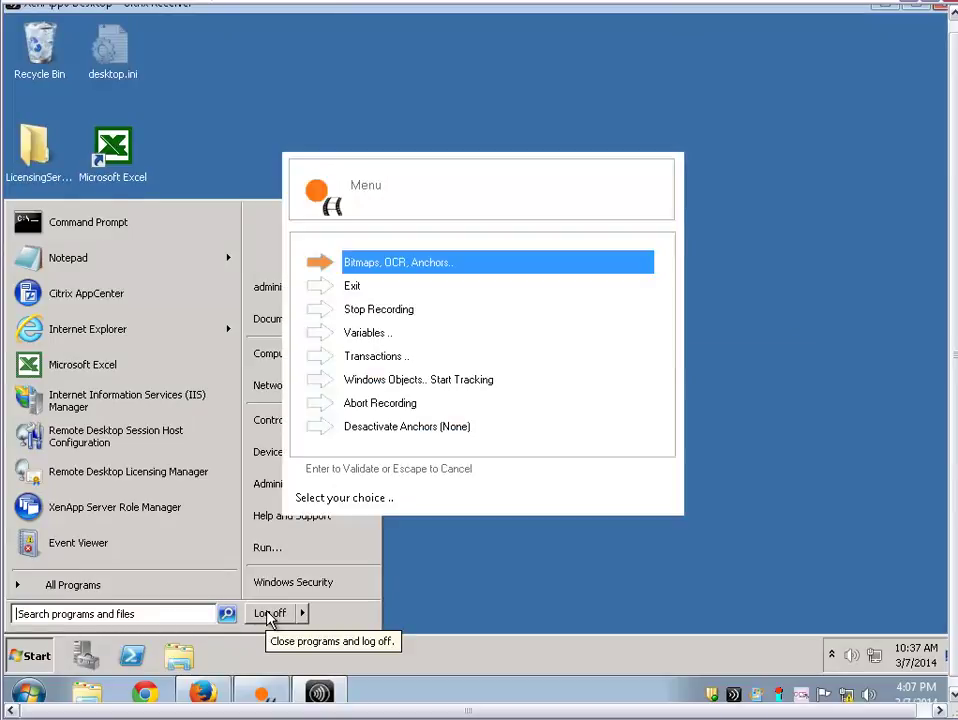
pyautogui.press('Return')
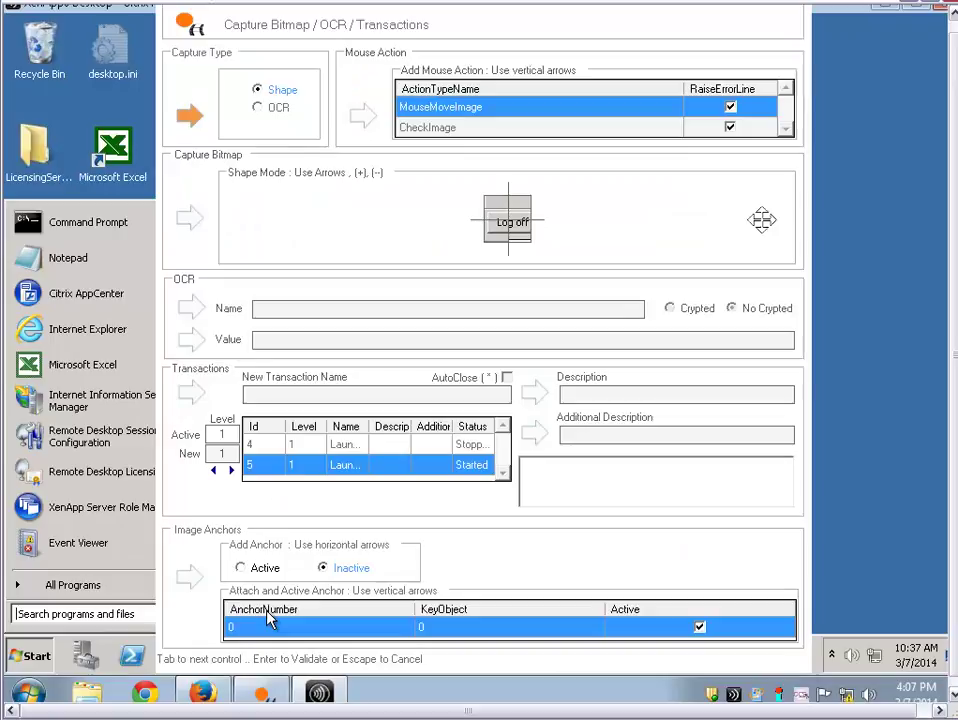
pyautogui.press('Tab')
pyautogui.press('Down')
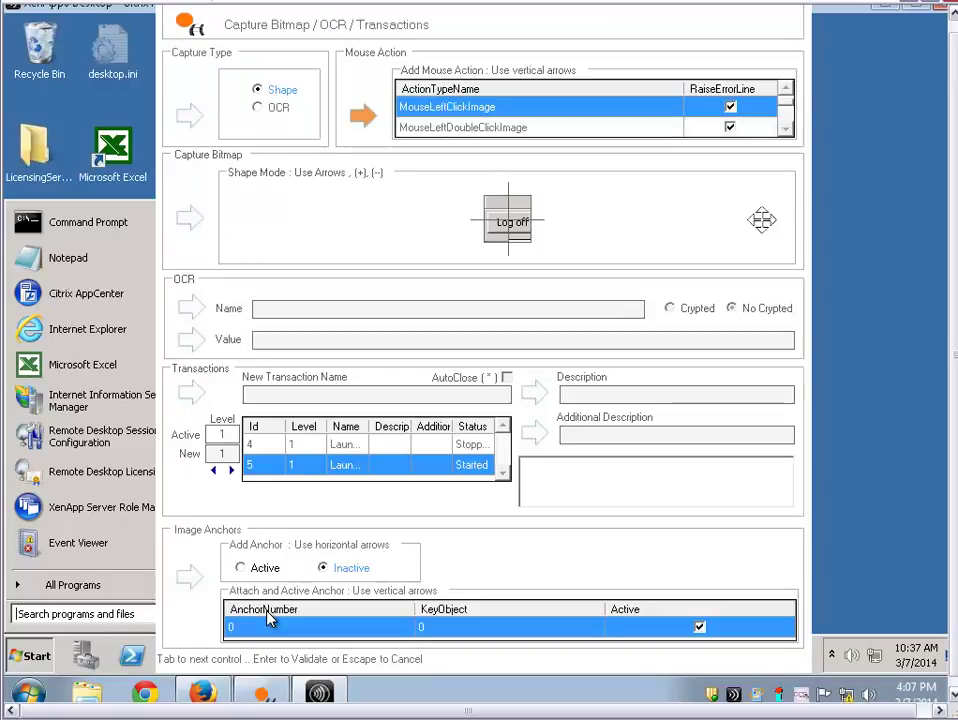
pyautogui.press('Tab')
pyautogui.press('Tab')
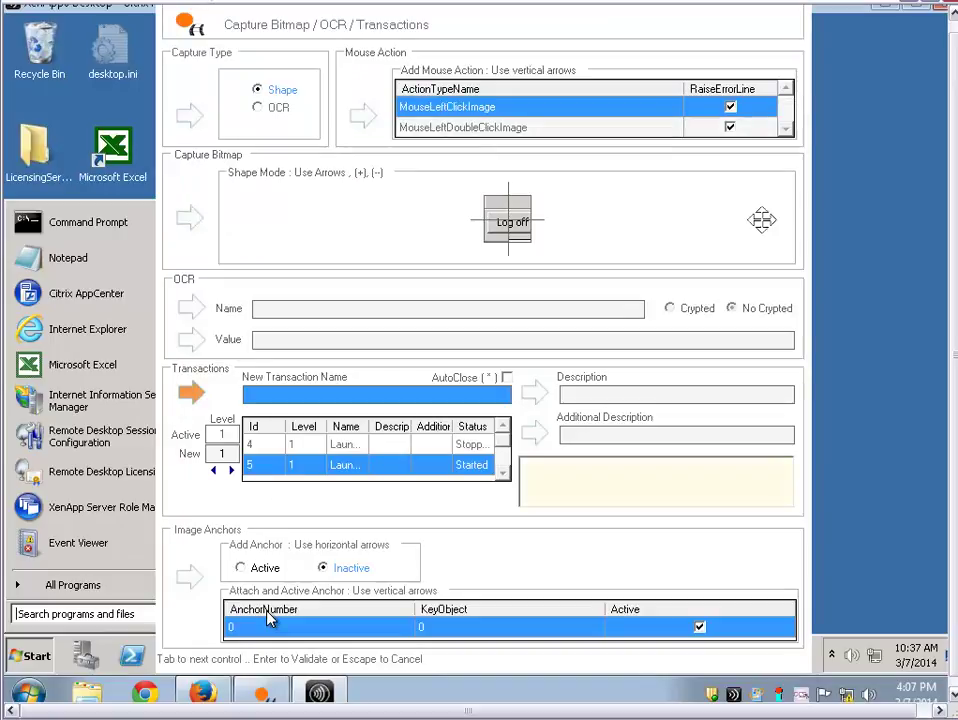
pyautogui.write('Logoff')
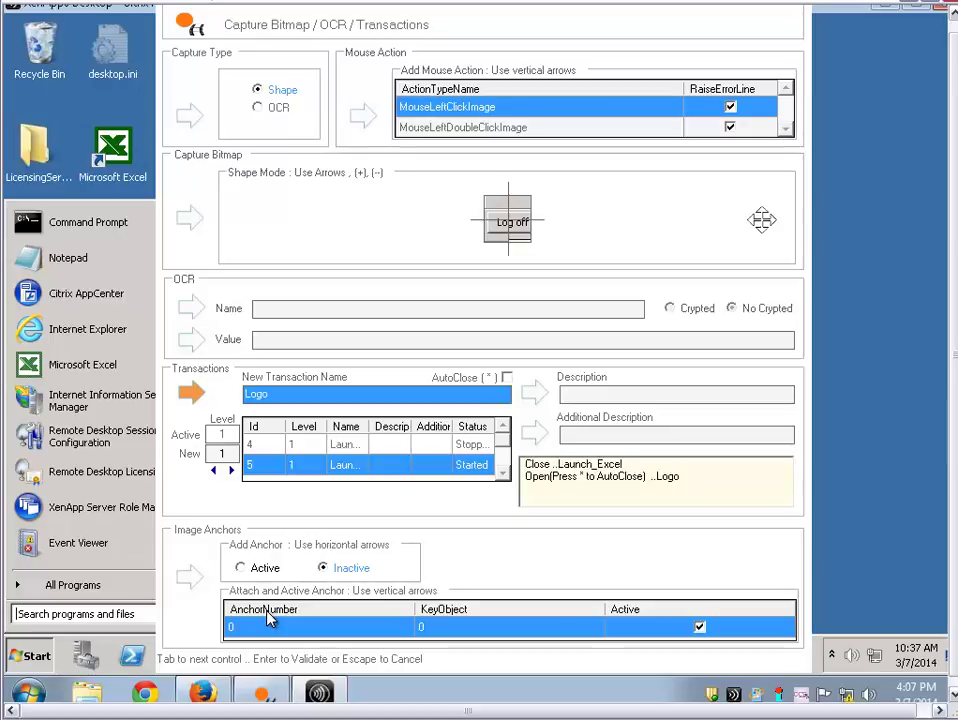
pyautogui.write('_Desktop')
pyautogui.press('Return')
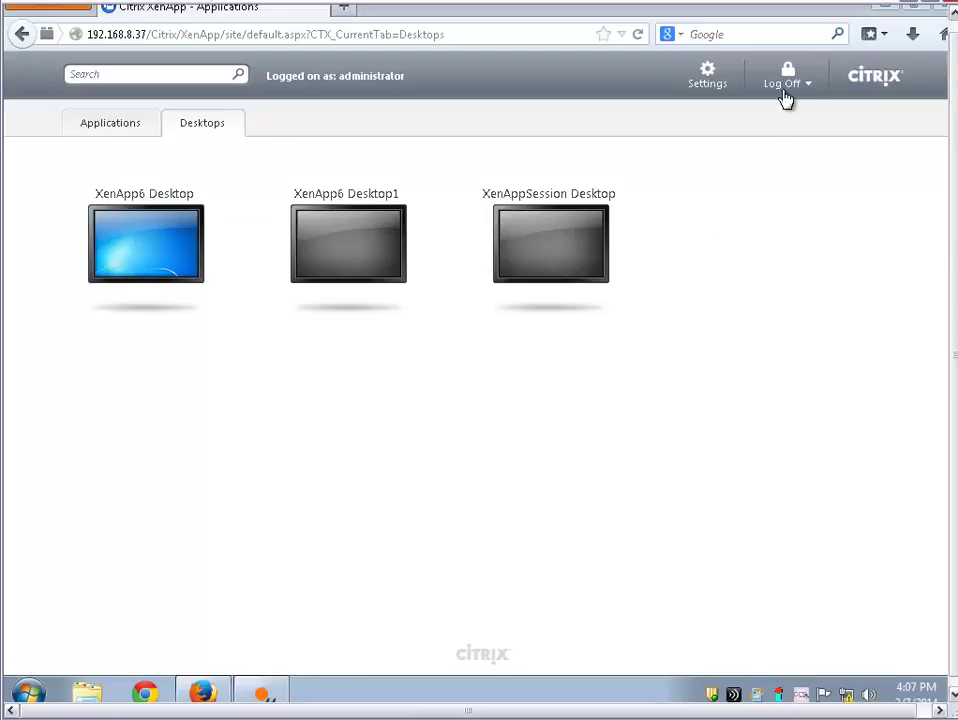
# Record the XenApp Log Off left-click as new transaction 'Citrix_logoff', logging out of the site
pyautogui.moveTo(789, 88)
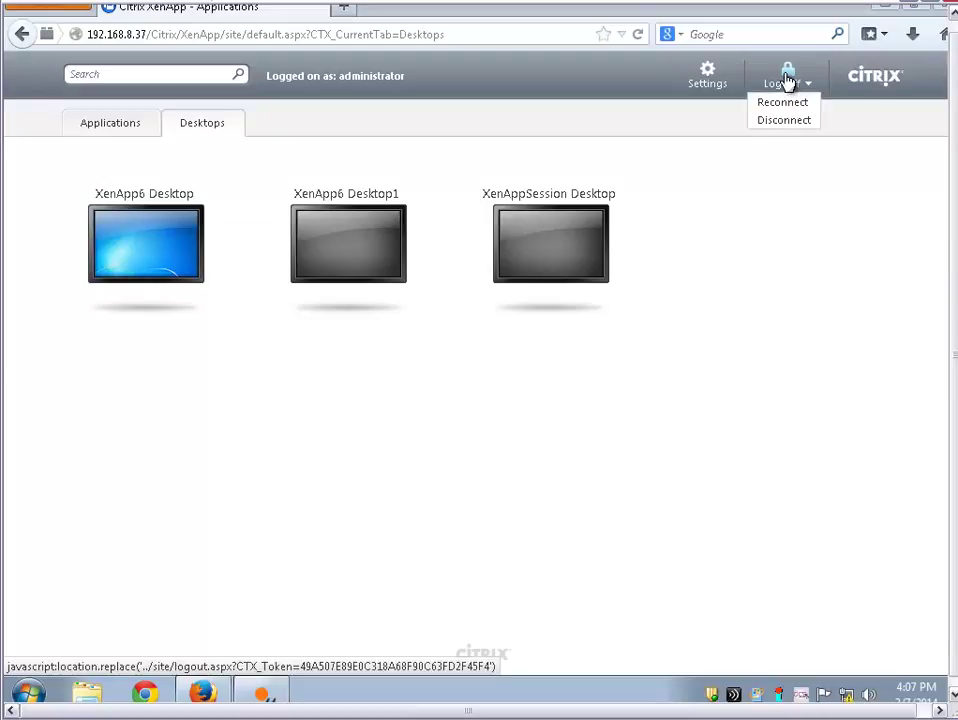
pyautogui.press('F12')
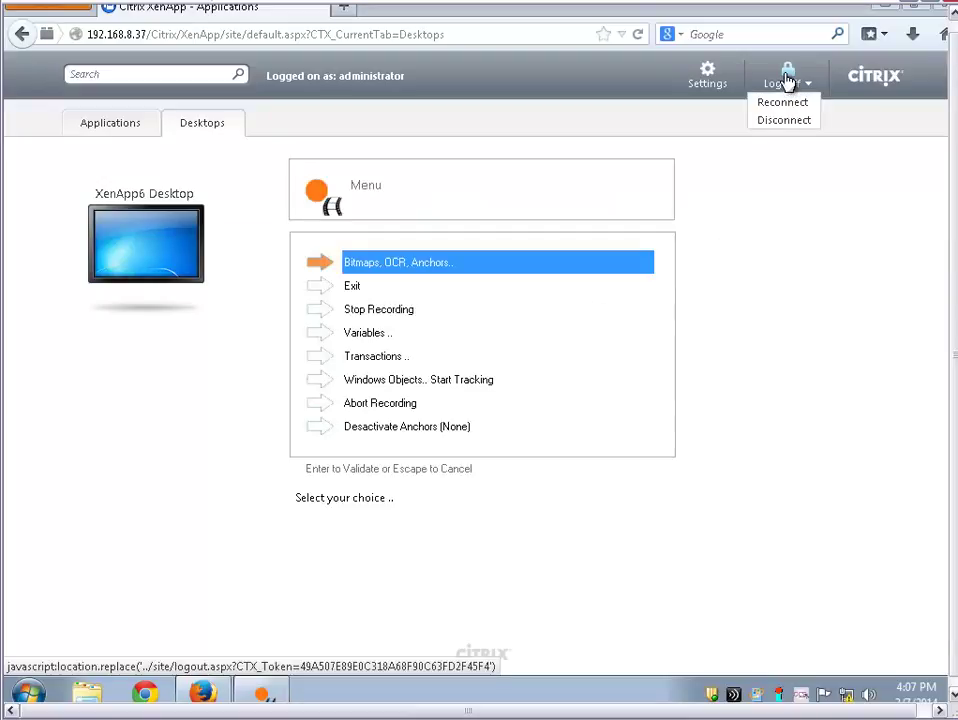
pyautogui.press('Return')
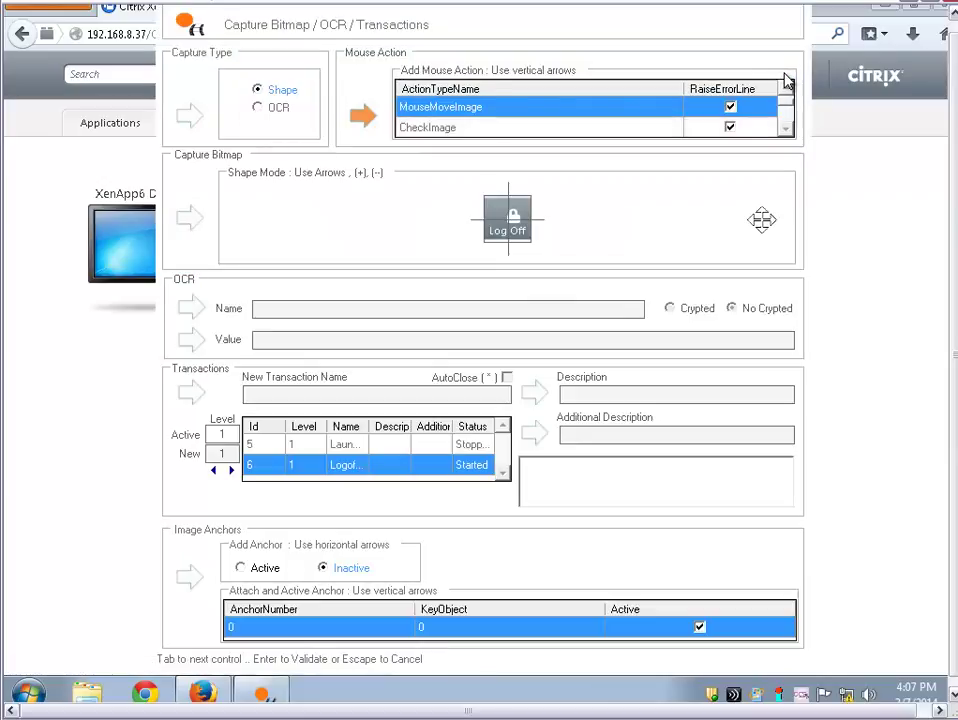
pyautogui.press('Down')
pyautogui.press('Up')
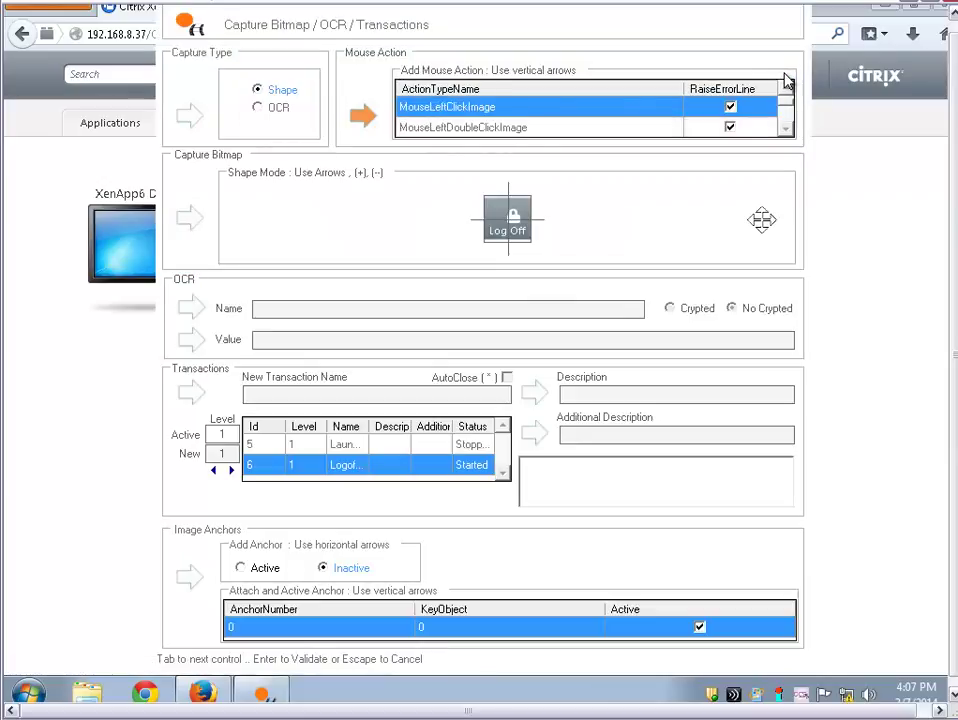
pyautogui.press('Tab')
pyautogui.press('Tab')
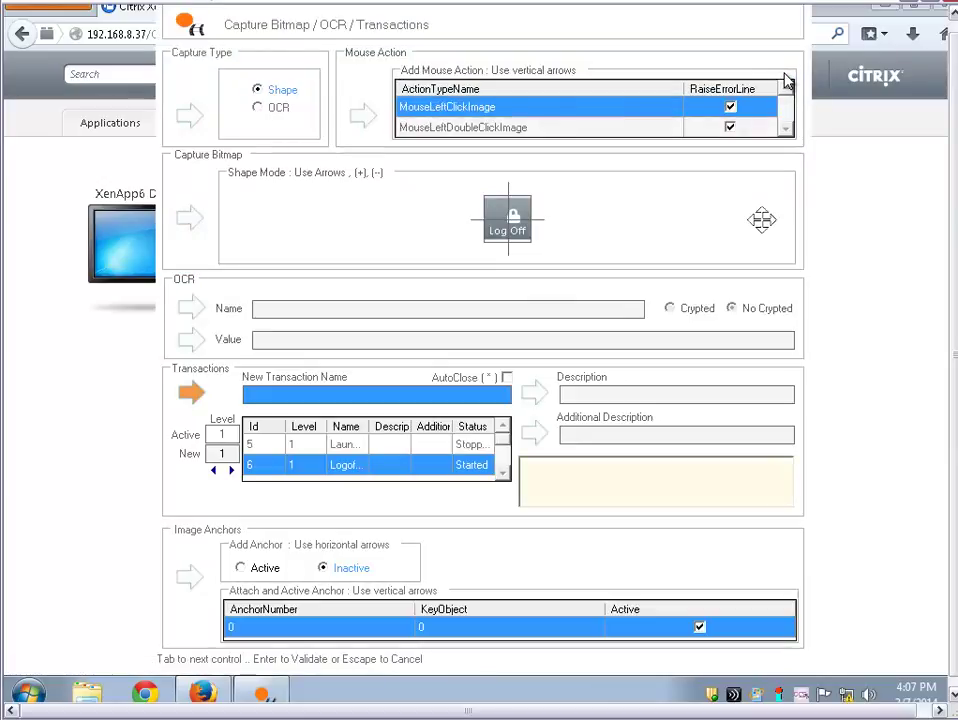
pyautogui.write('Citrix_logoff')
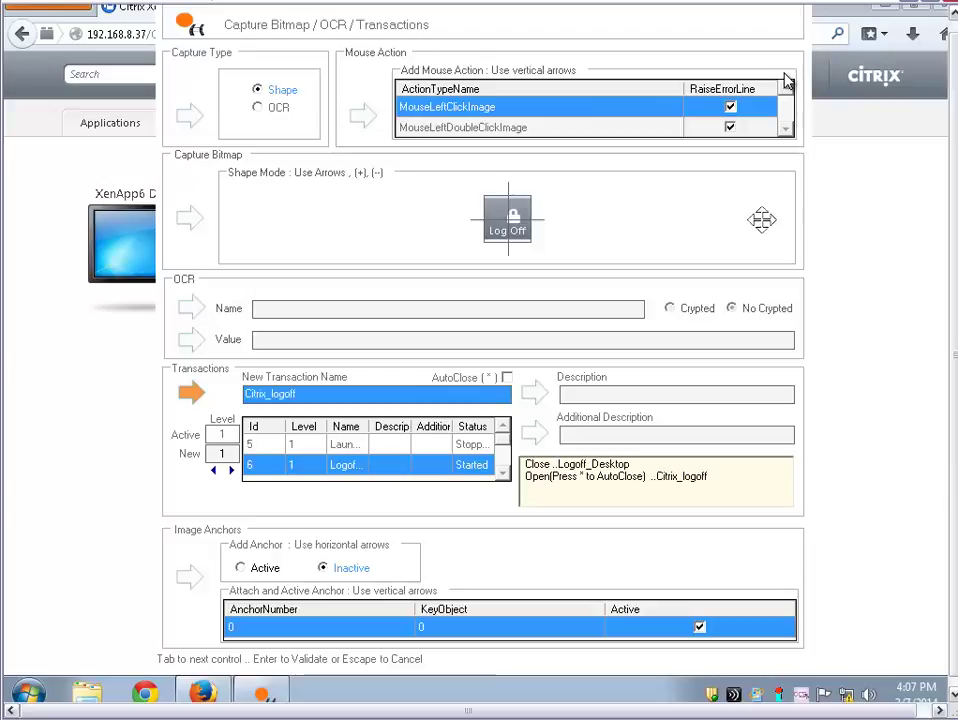
pyautogui.click(787, 80)
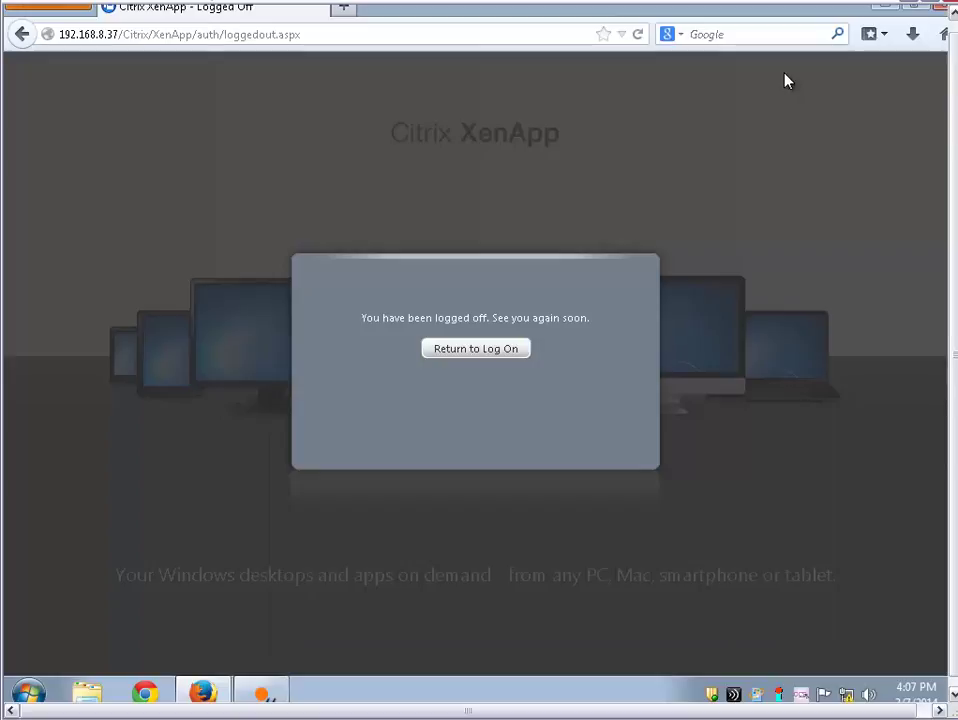
# Close the logged-off Firefox window and stop recording to build the Xen_Desktop script
pyautogui.hotkey('alt', 'F4')
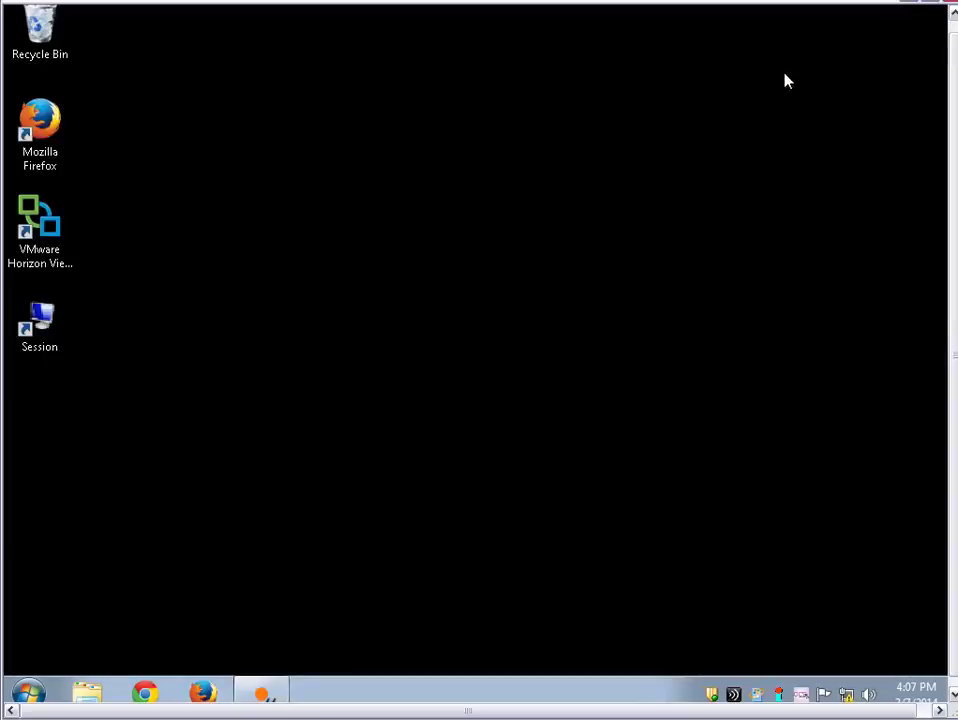
pyautogui.press('F12')
pyautogui.press('Down')
pyautogui.press('Down')
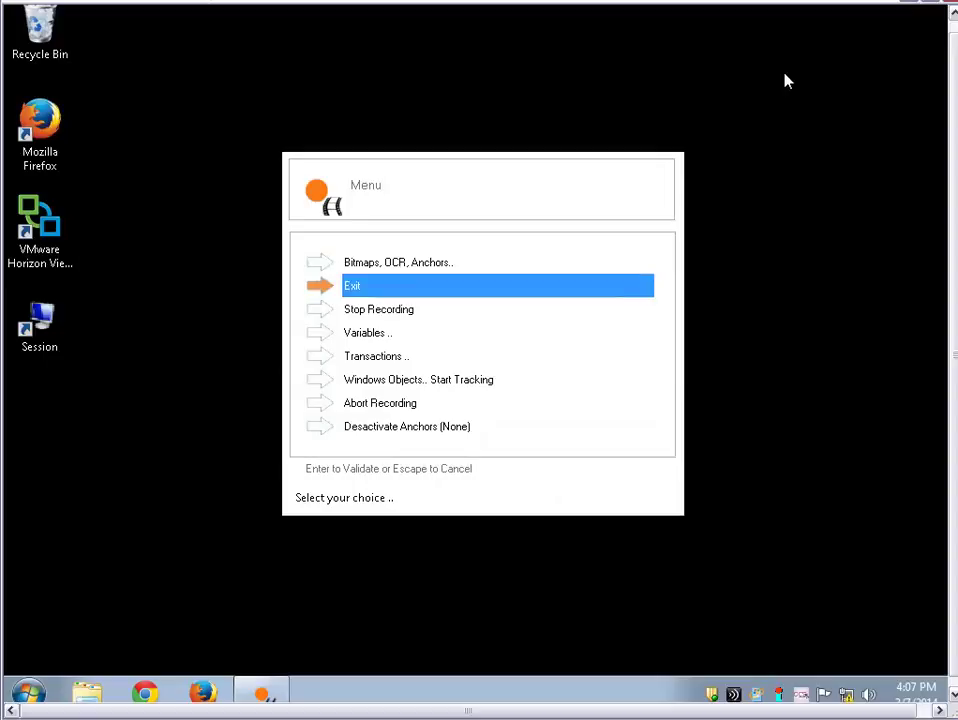
pyautogui.press('Return')
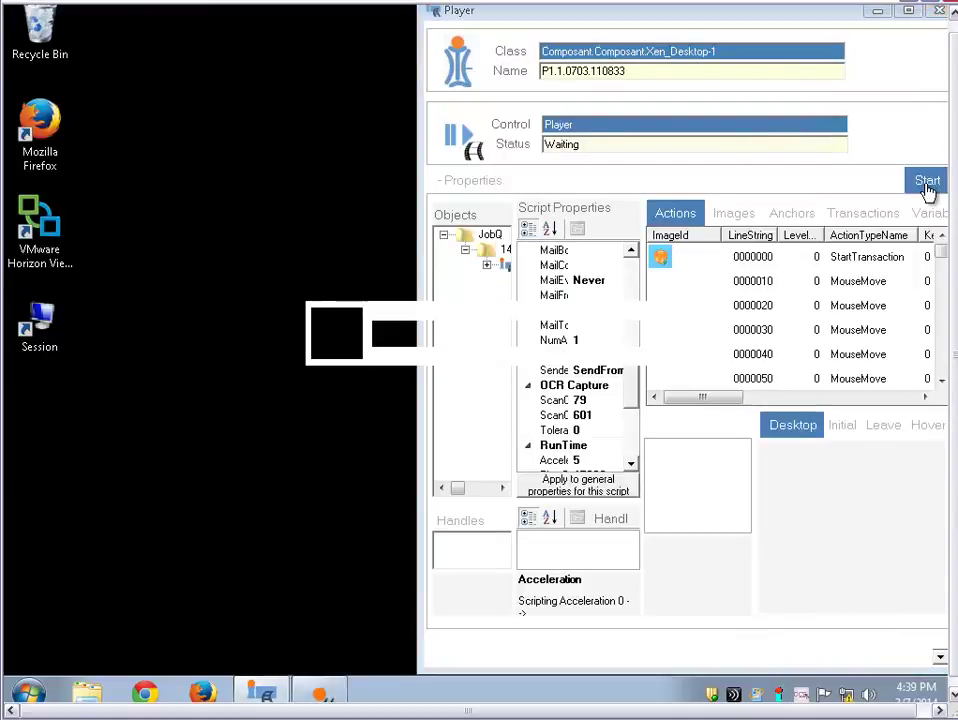
# Start the replay, which launches Firefox and loads 192.168.8.37/Citrix/XenApp
pyautogui.click(926, 183)
pyautogui.press('super')
pyautogui.write('fire')
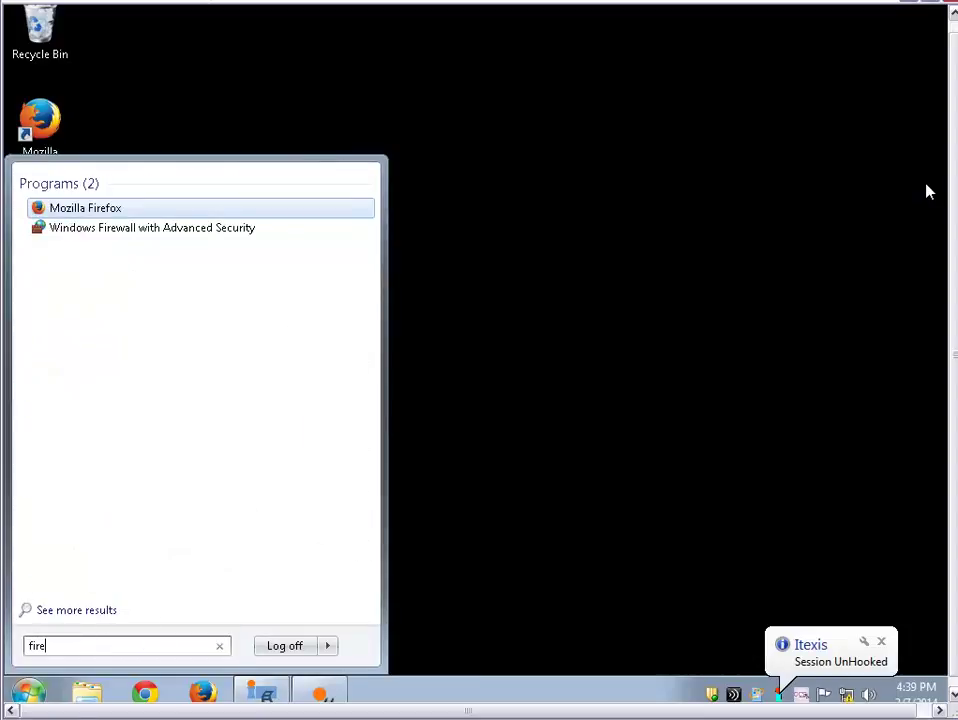
pyautogui.write('fox')
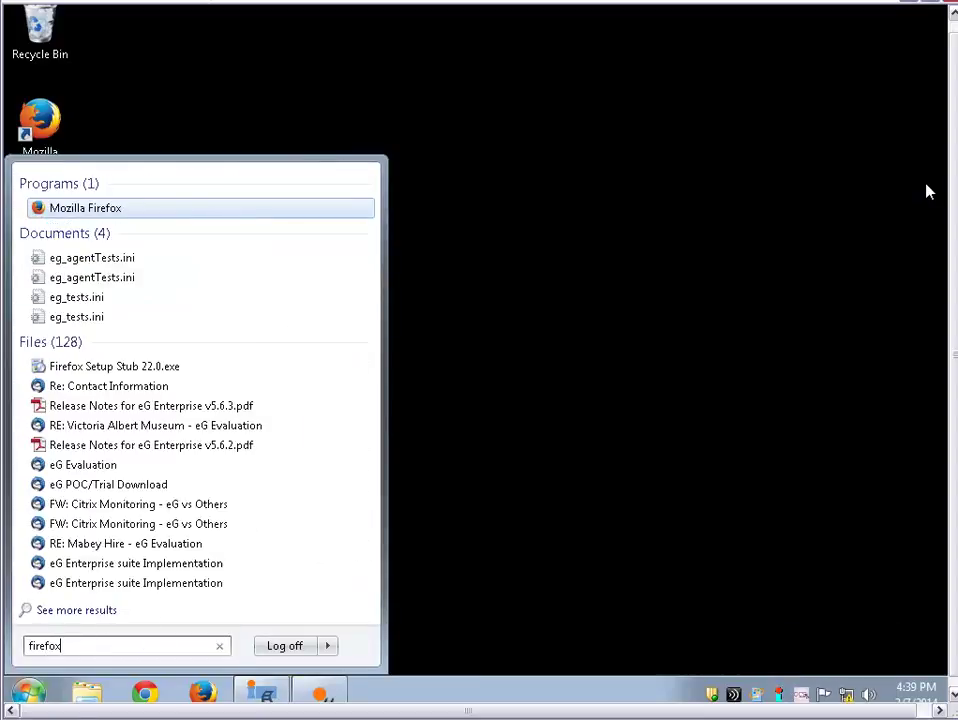
pyautogui.press('Return')
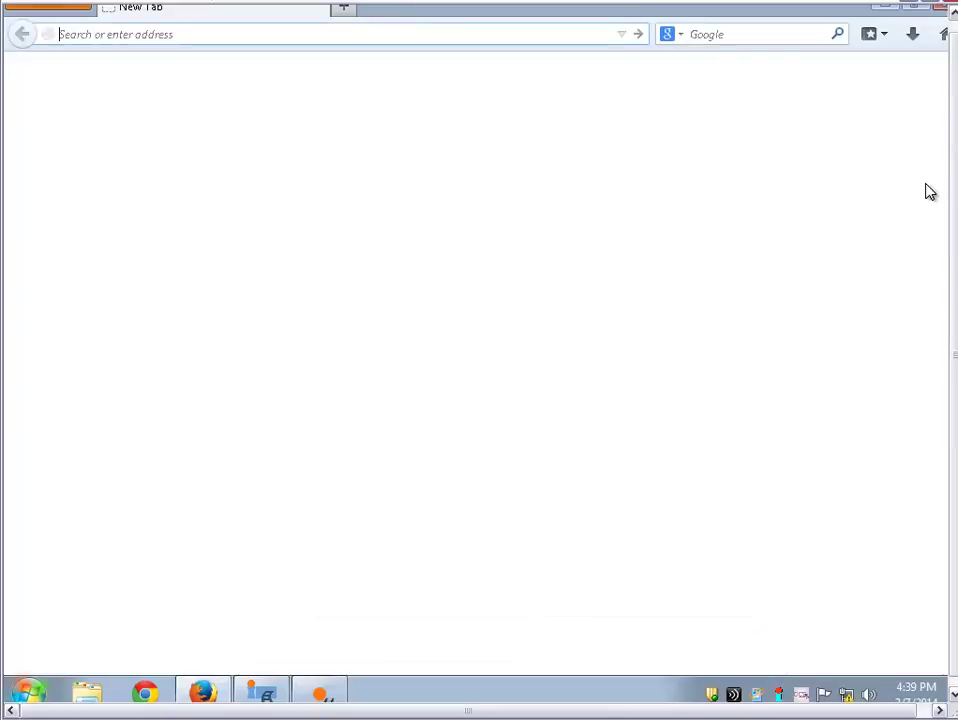
pyautogui.write('19')
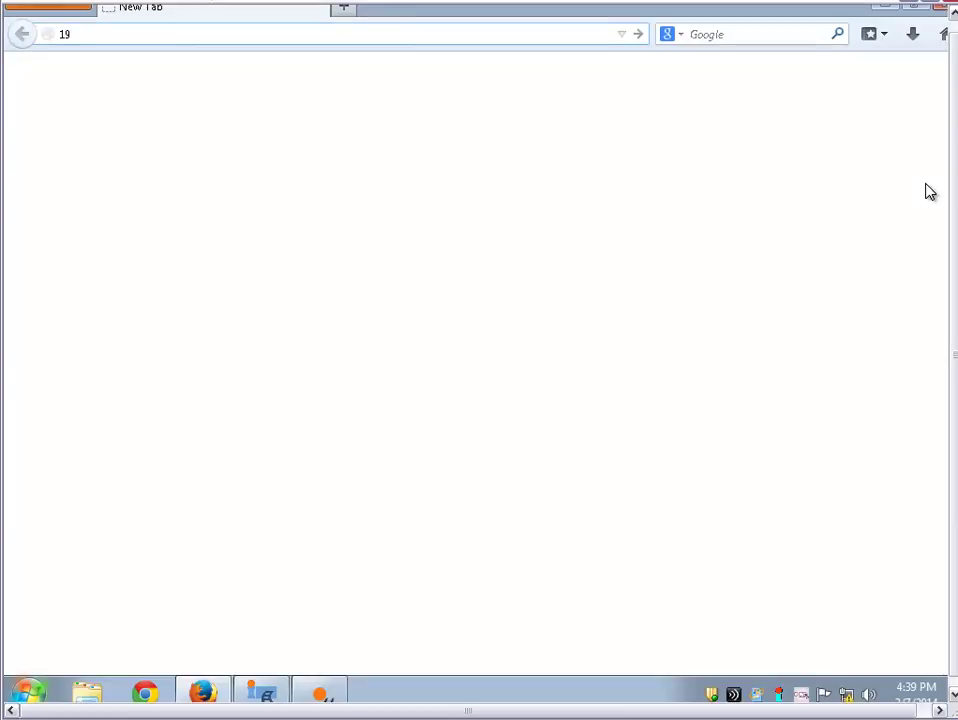
pyautogui.write('2.168.8.37/Citrix/XenA')
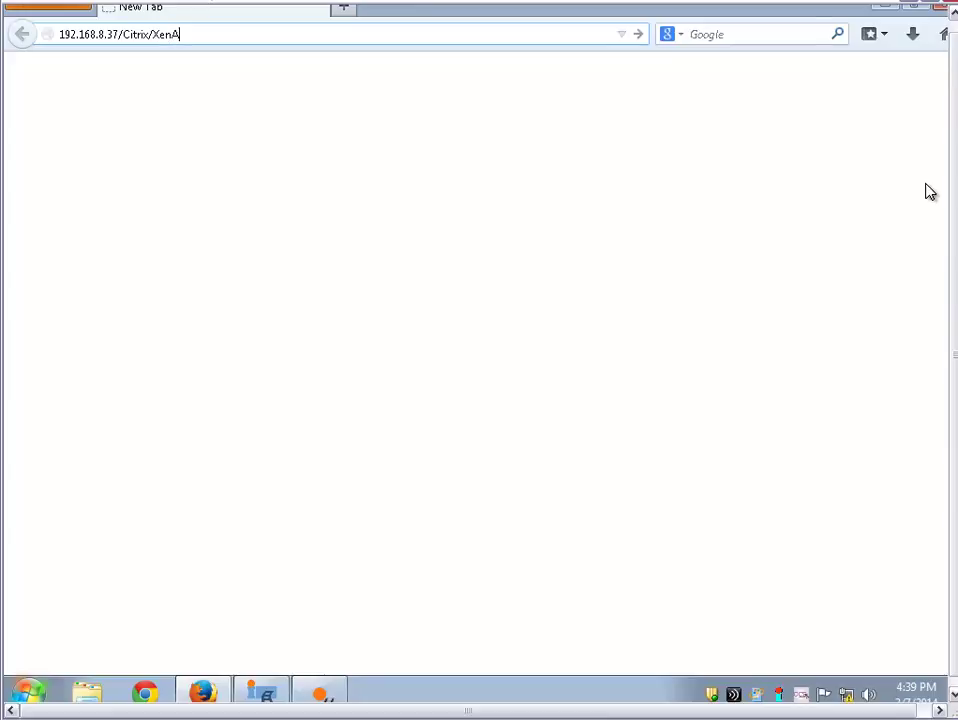
pyautogui.write('pp')
pyautogui.press('Return')
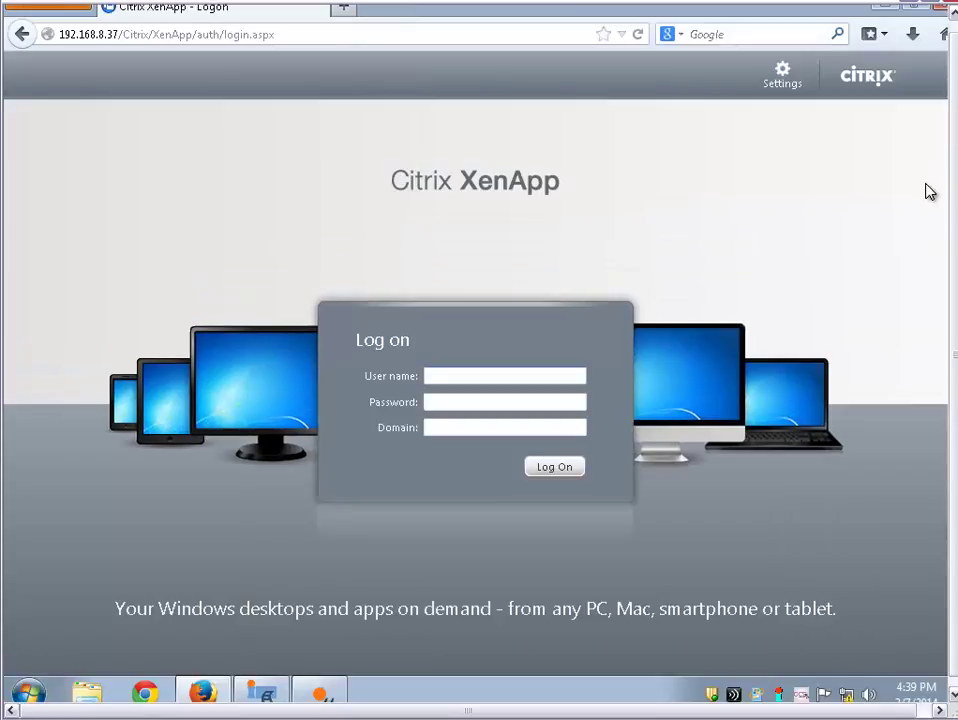
# Log on as administrator with the password and domain citrix, then launch the XenApp6 Desktop
pyautogui.write('administrat')
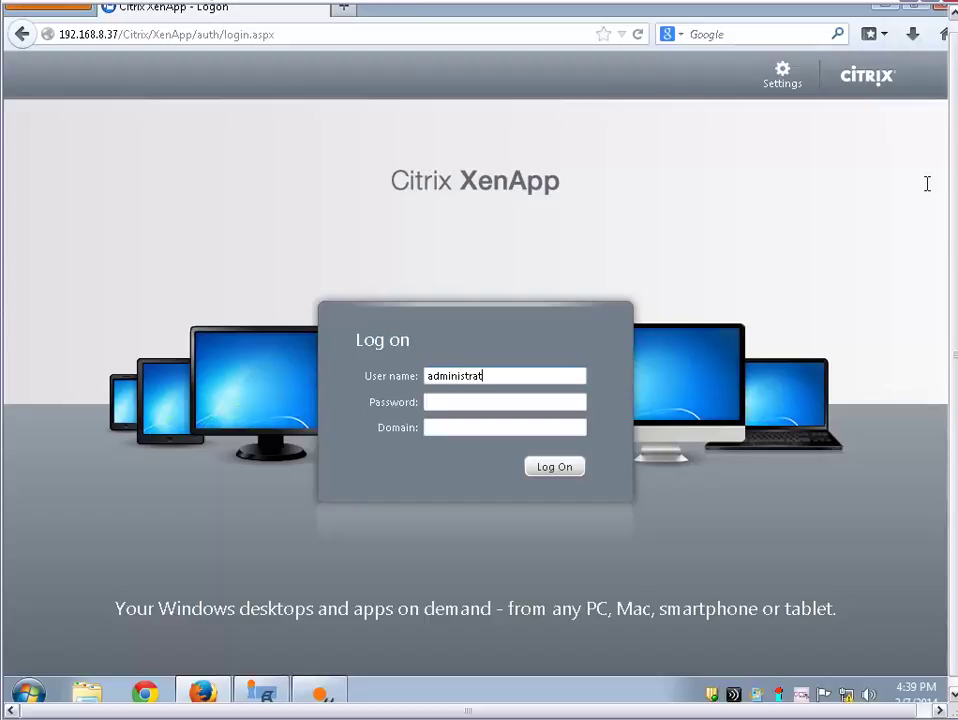
pyautogui.write('or')
pyautogui.press('Tab')
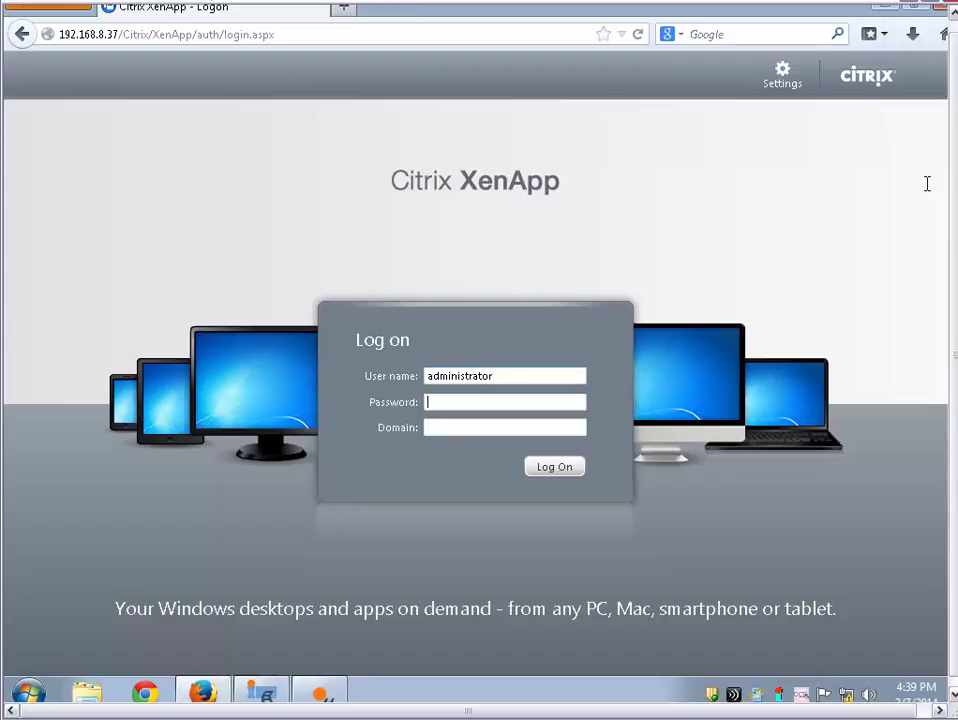
pyautogui.write('•••••••••')
pyautogui.press('Tab')
pyautogui.write('c')
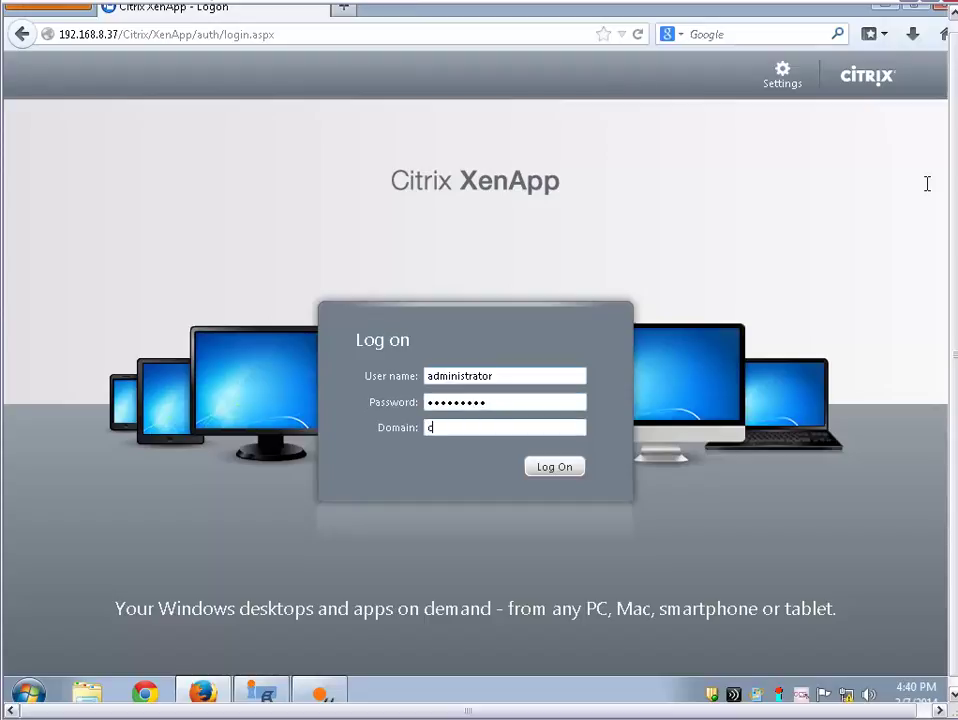
pyautogui.write('itrix')
pyautogui.press('Return')
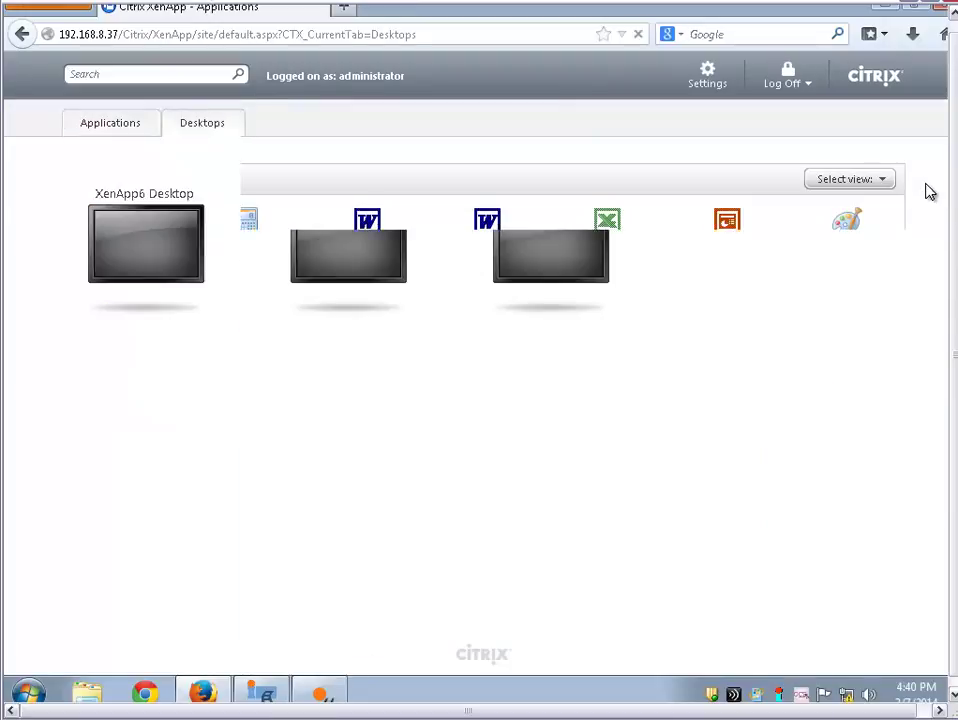
pyautogui.click(202, 123)
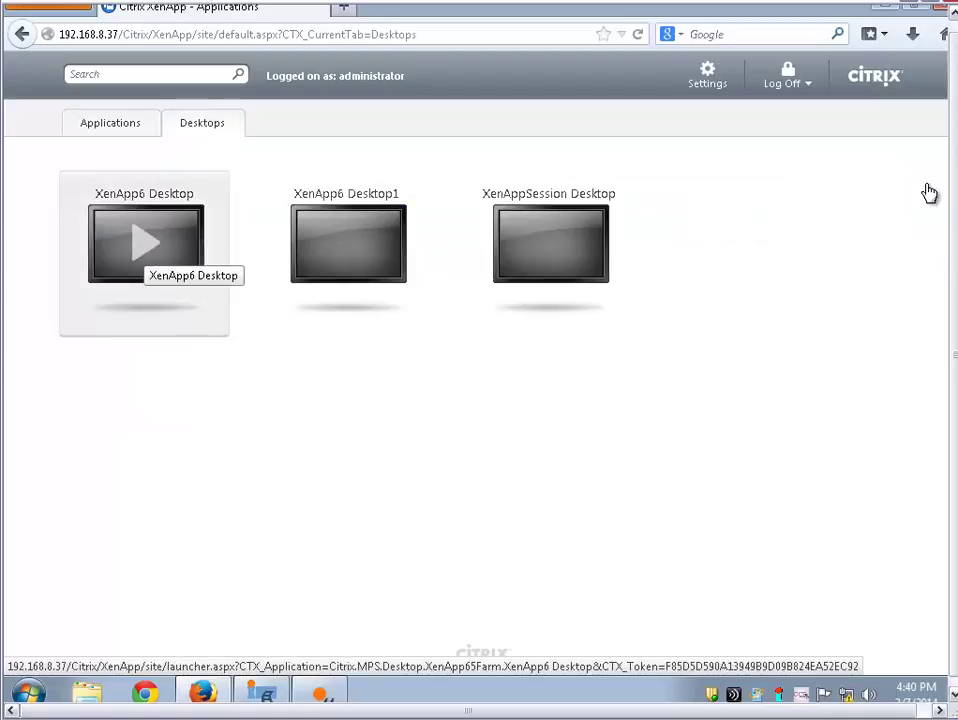
pyautogui.click(145, 243)
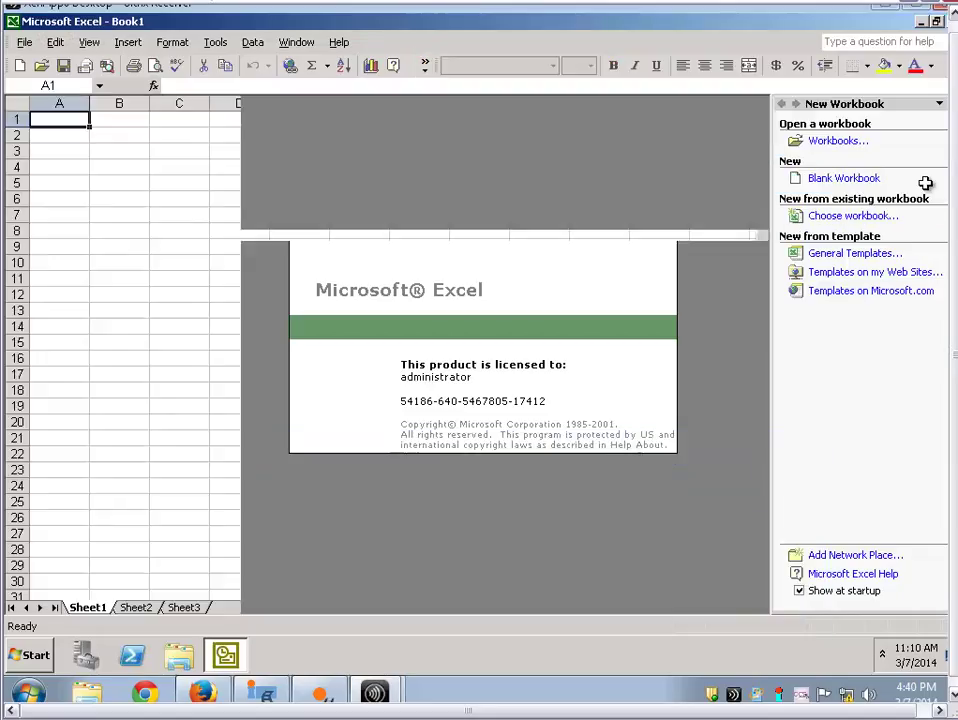
# Exit Excel in the remote desktop, toggle the Start menu, and save the 76.118-second reference time
pyautogui.hotkey('alt', 'f')
pyautogui.press('x')
pyautogui.press('super')
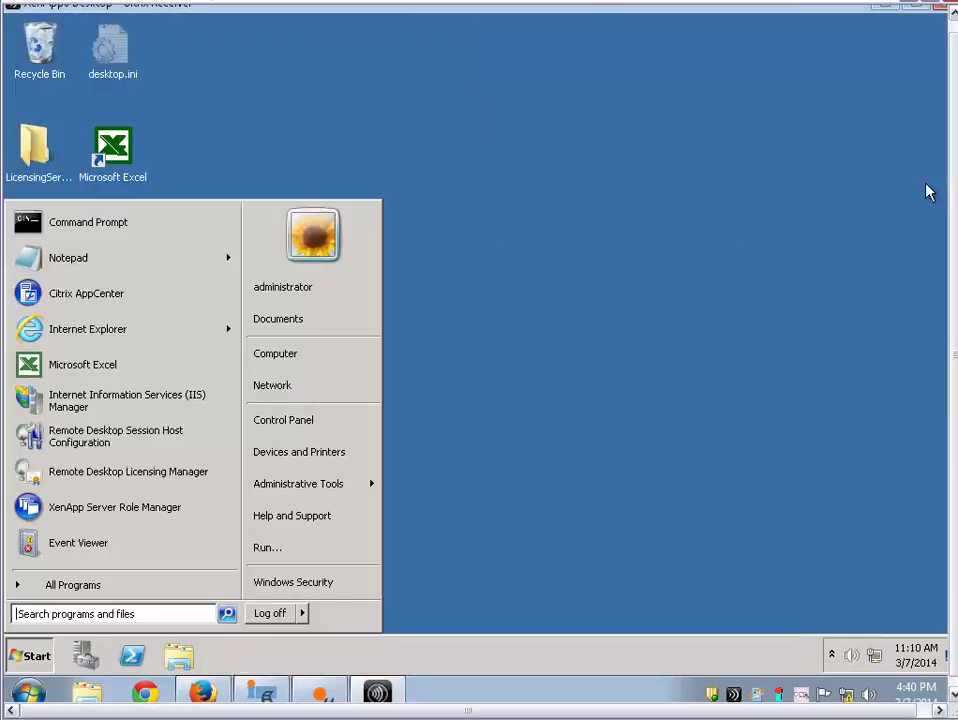
pyautogui.press('Escape')
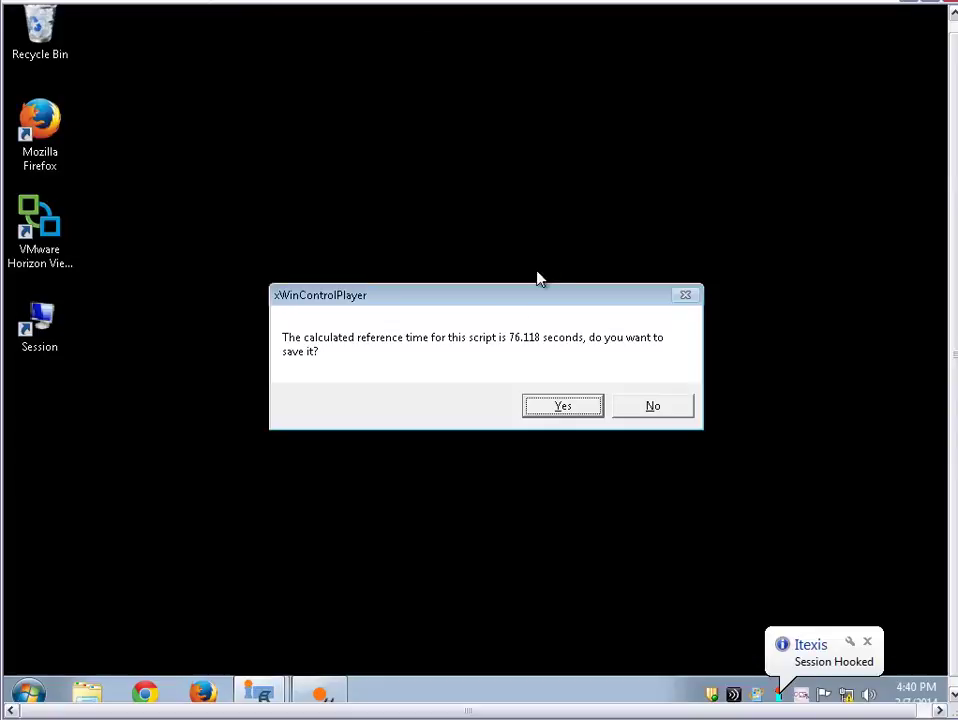
pyautogui.click(560, 406)
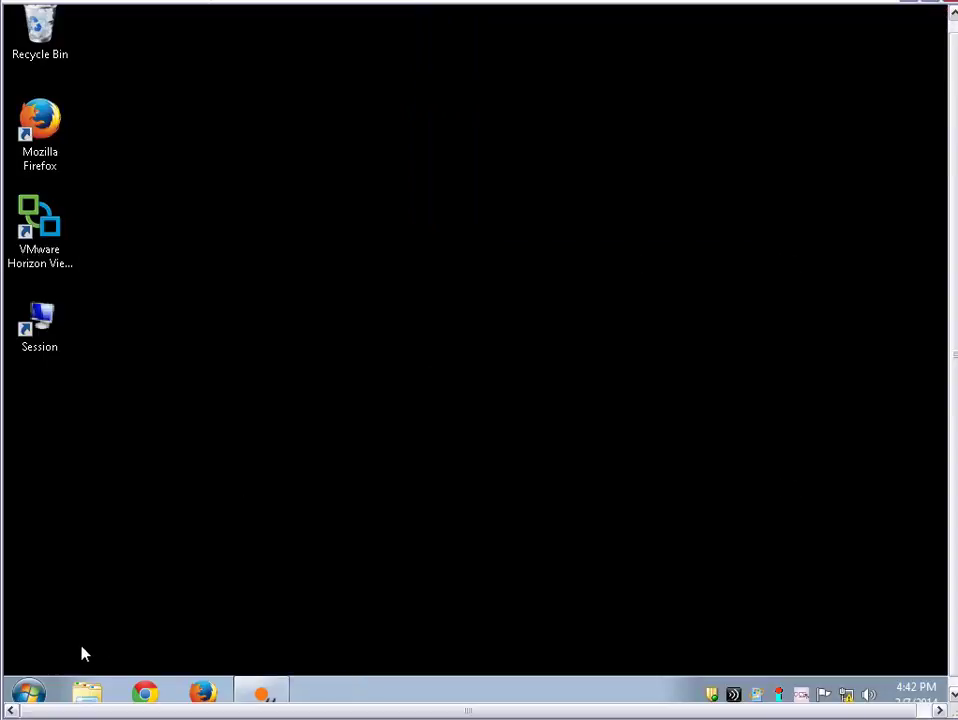
# Launch Firefox, load 192.168.11.158:7077, and allow the blocked egLogin.jsp pop-up window
pyautogui.click(29, 692)
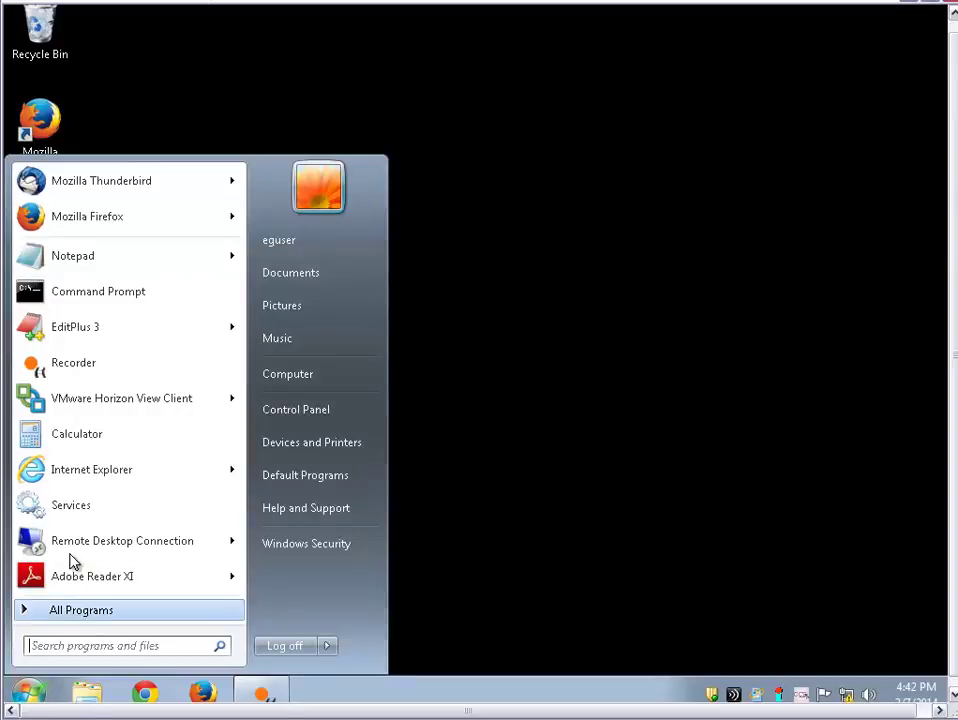
pyautogui.click(67, 228)
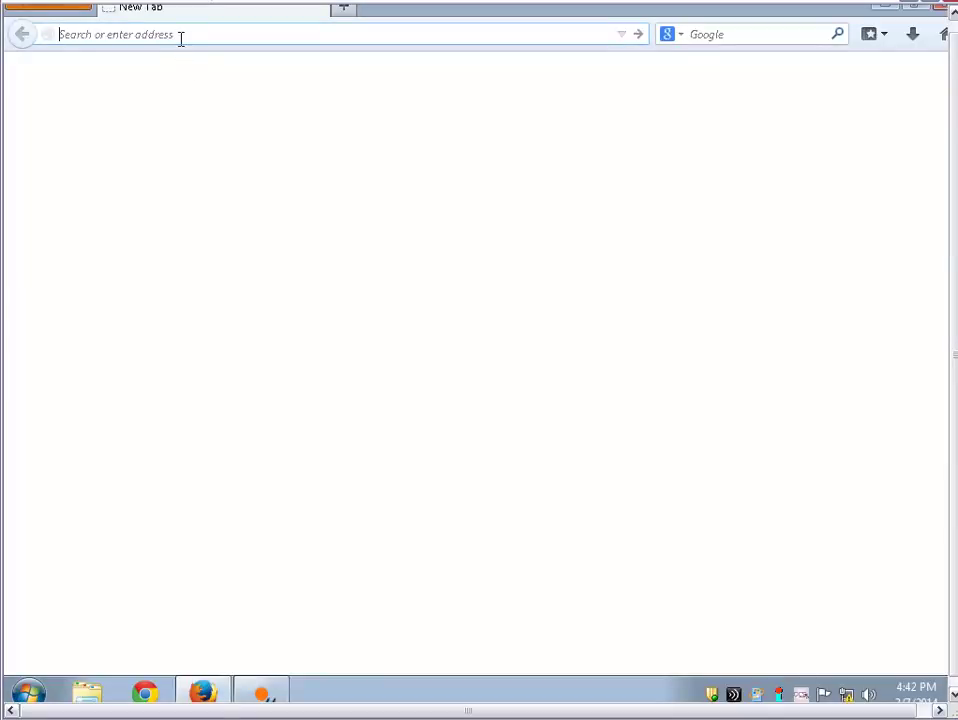
pyautogui.write('192.168.')
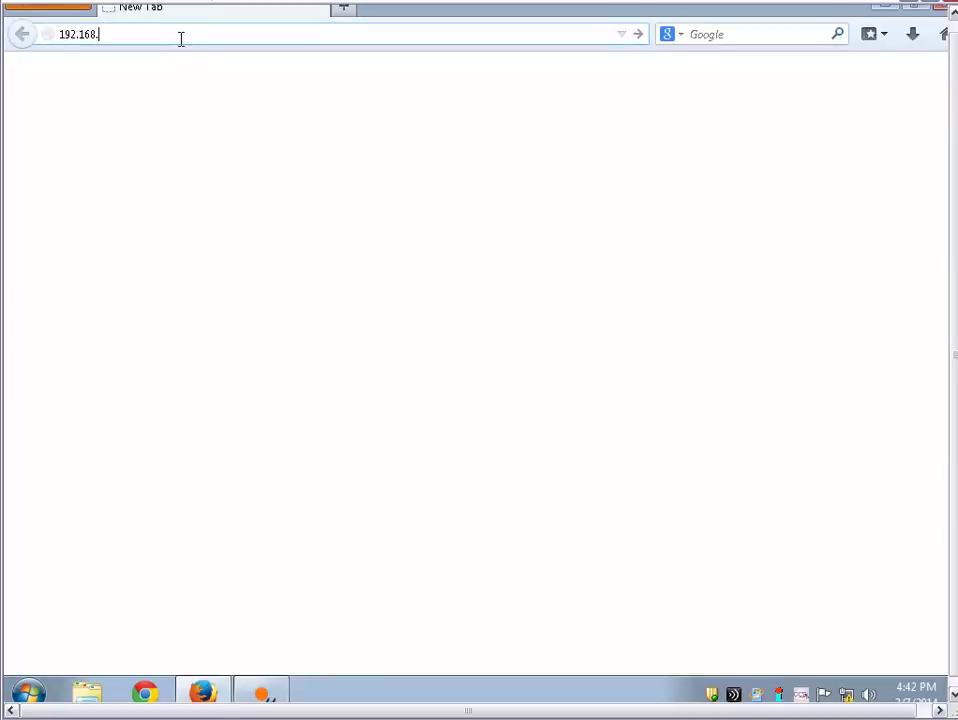
pyautogui.write('11.158:7077')
pyautogui.press('Return')
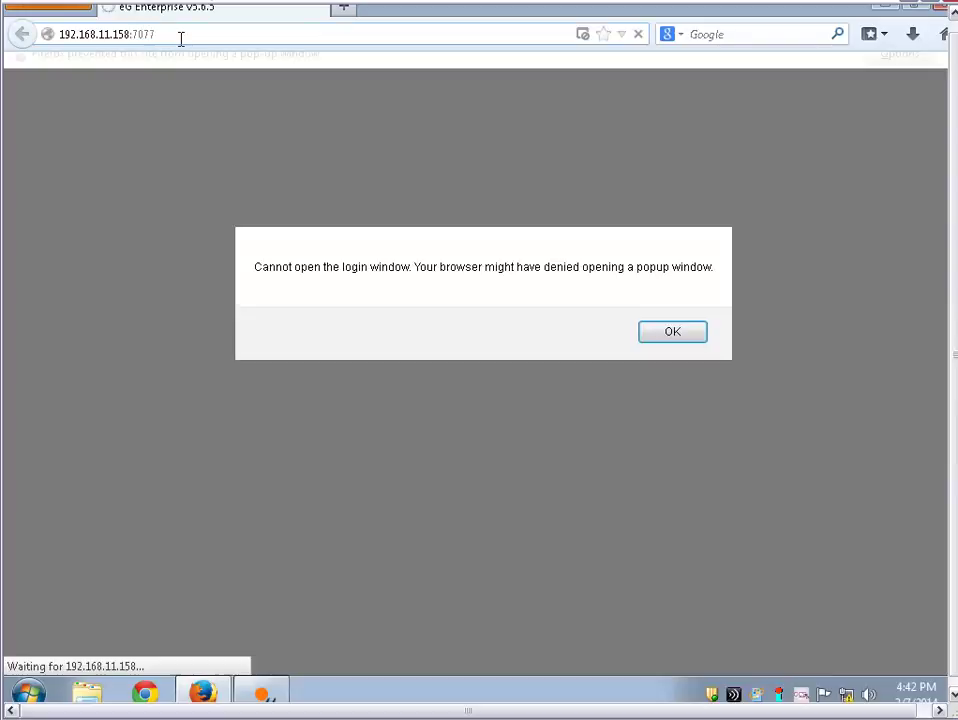
pyautogui.press('Return')
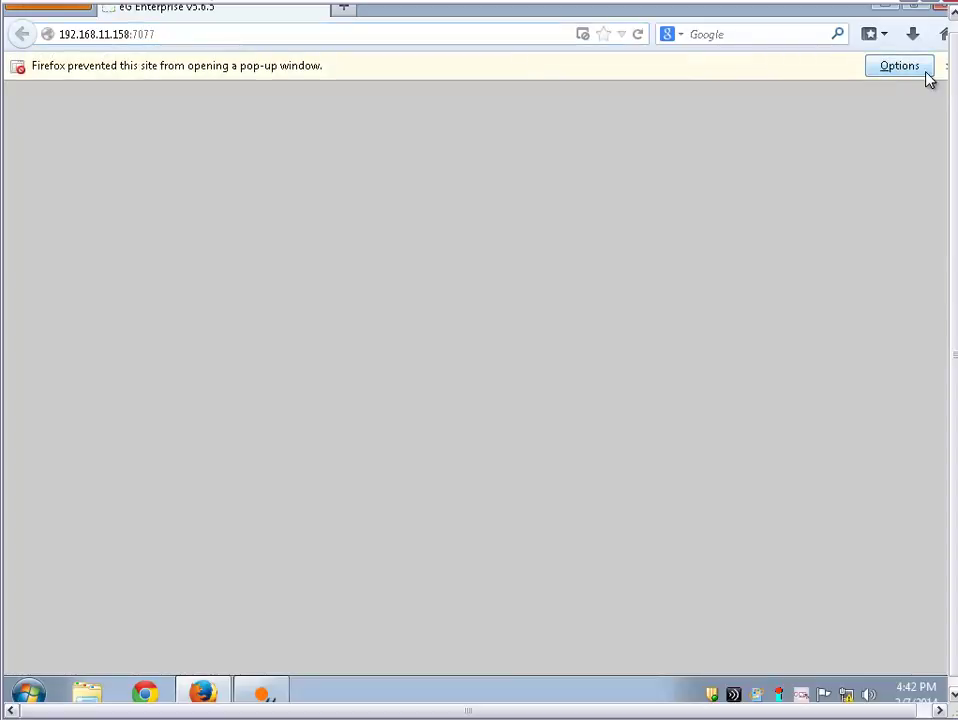
pyautogui.click(911, 70)
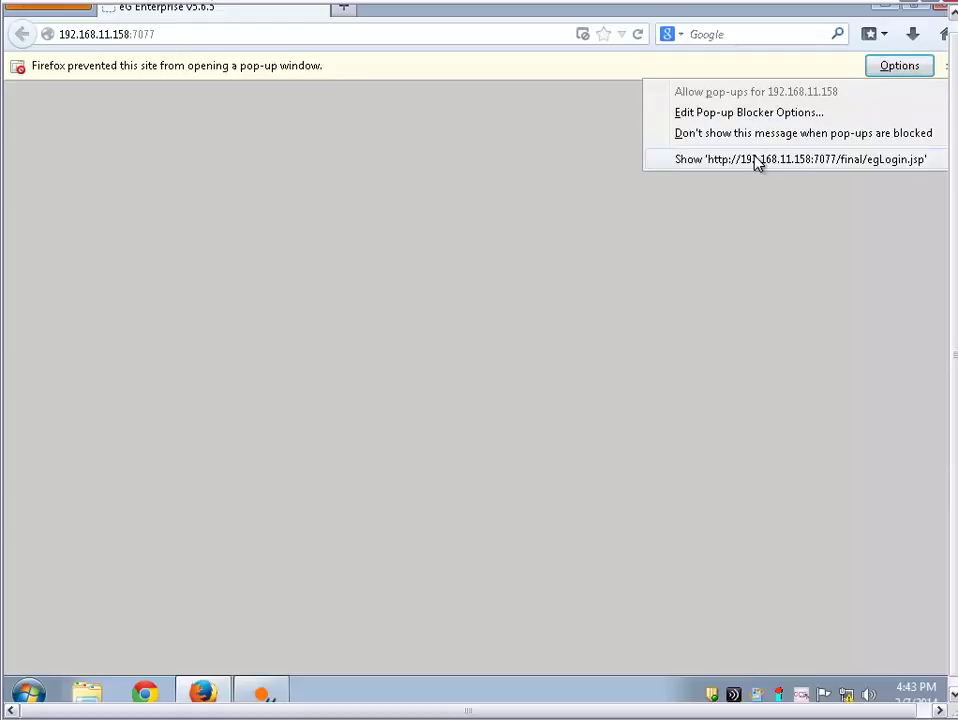
pyautogui.click(757, 162)
# Log in to eG Enterprise with the admin username and its password
pyautogui.write('admin')
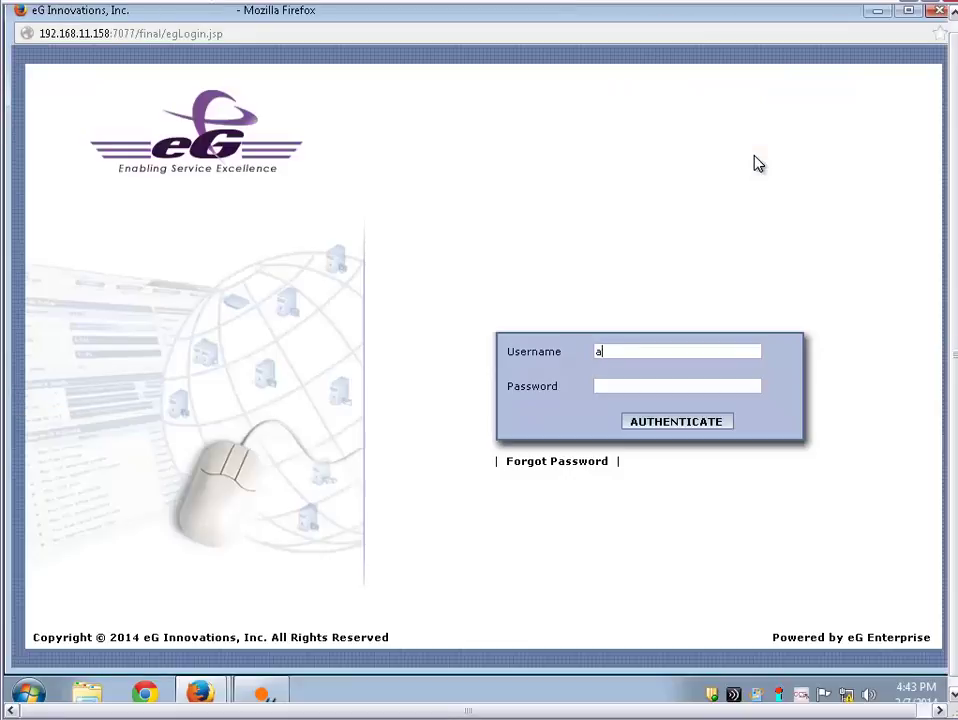
pyautogui.press('Tab')
pyautogui.write('admin')
pyautogui.press('Return')
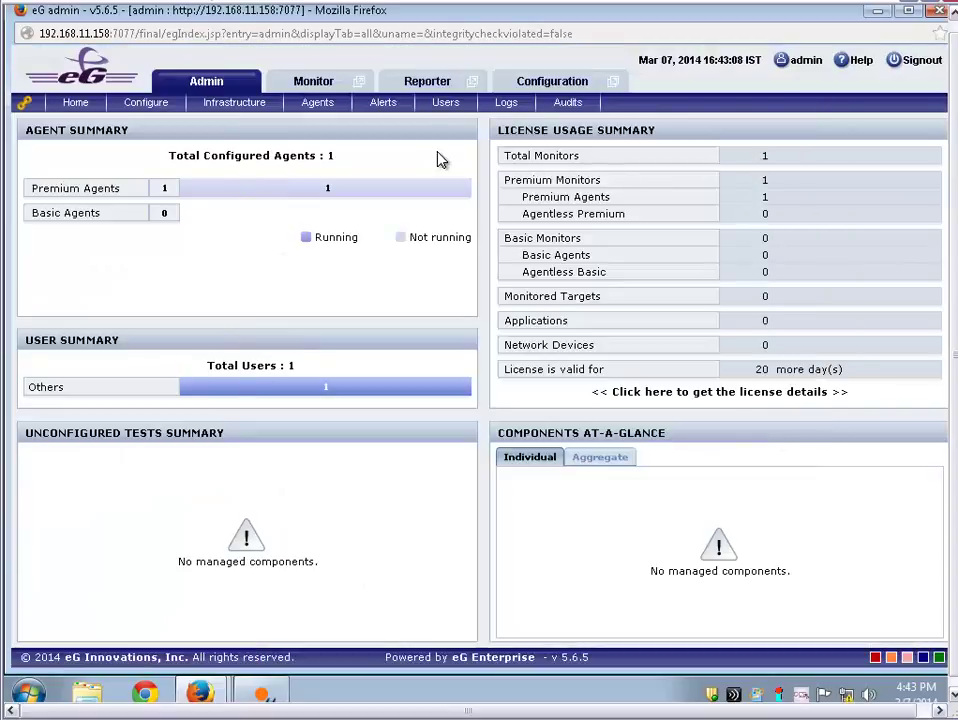
# Add external agent Itexis_Win7 at 192.168.9.194 with client emulation set to Yes, then return home
pyautogui.moveTo(320, 113)
pyautogui.moveTo(368, 214)
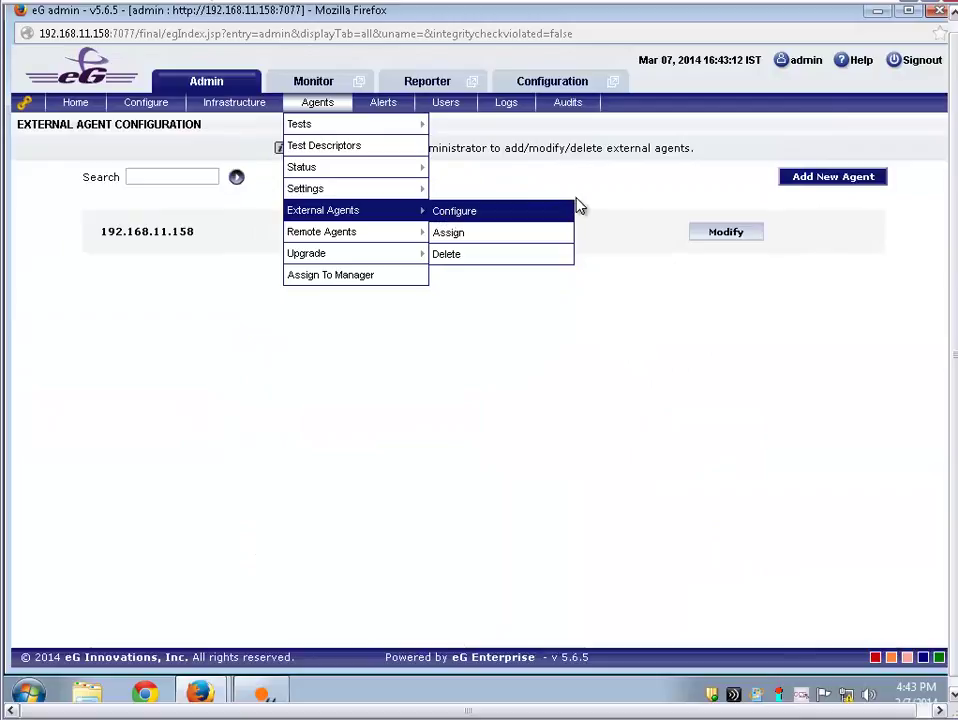
pyautogui.click(836, 180)
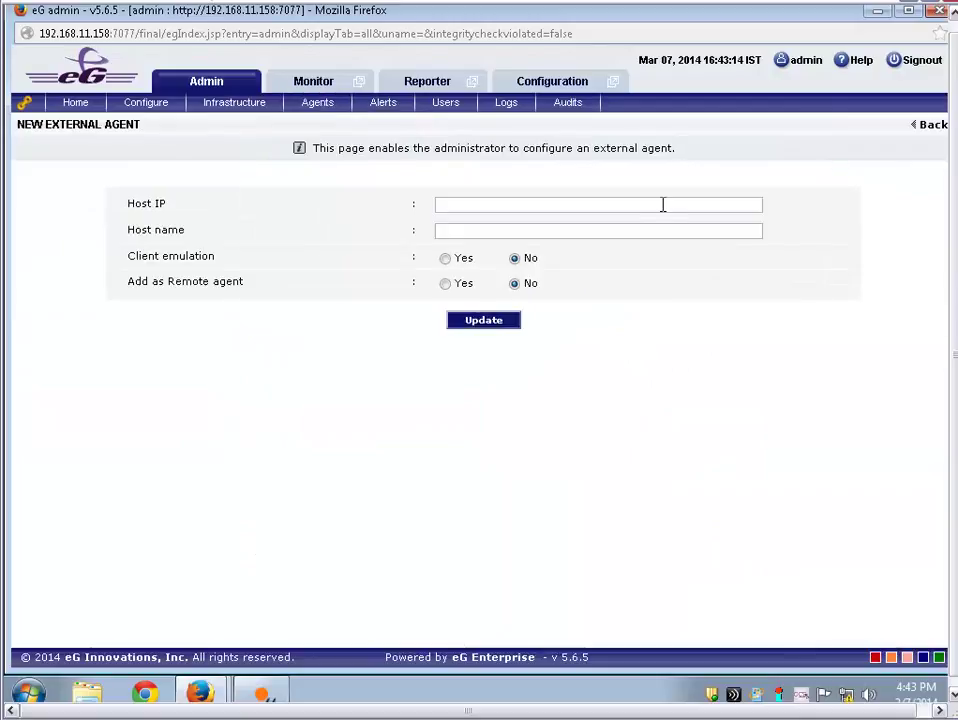
pyautogui.write('192.168.9.194')
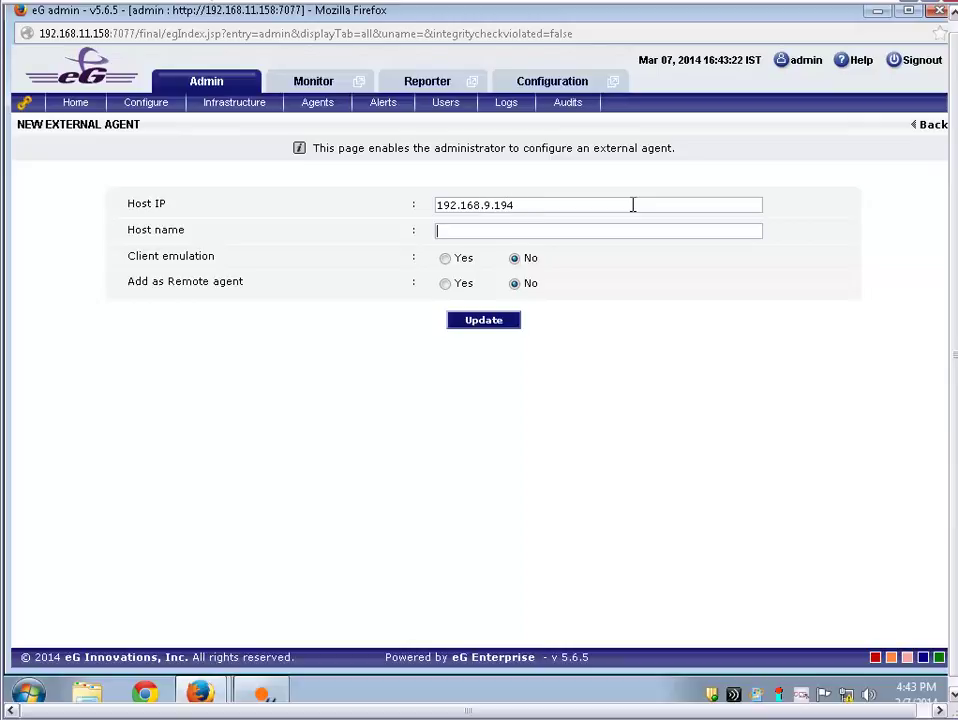
pyautogui.write('Itexis_Win7')
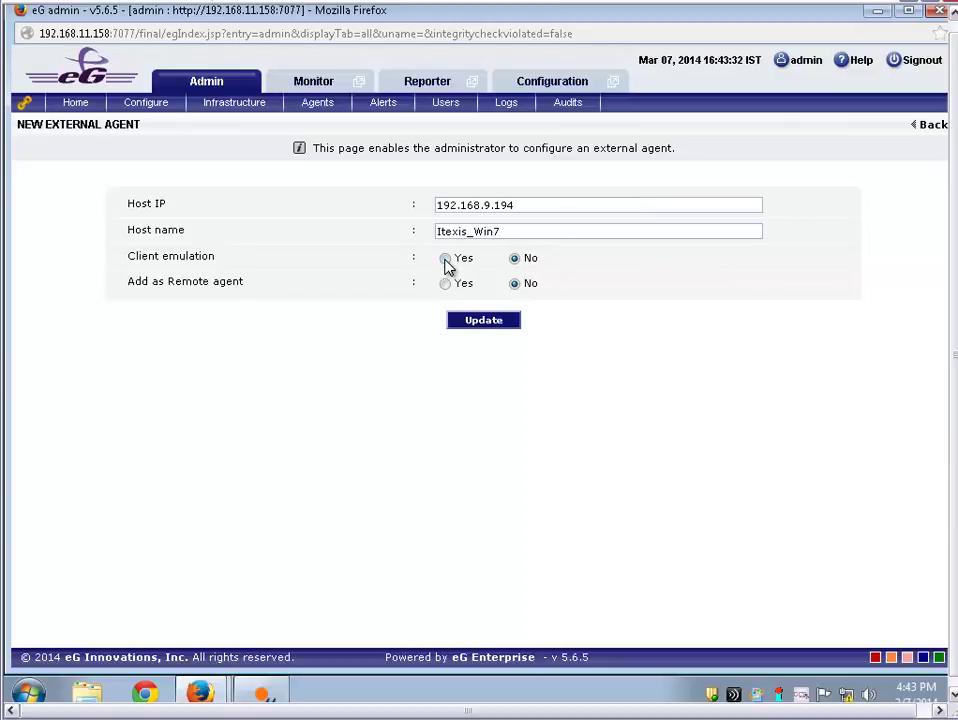
pyautogui.click(445, 258)
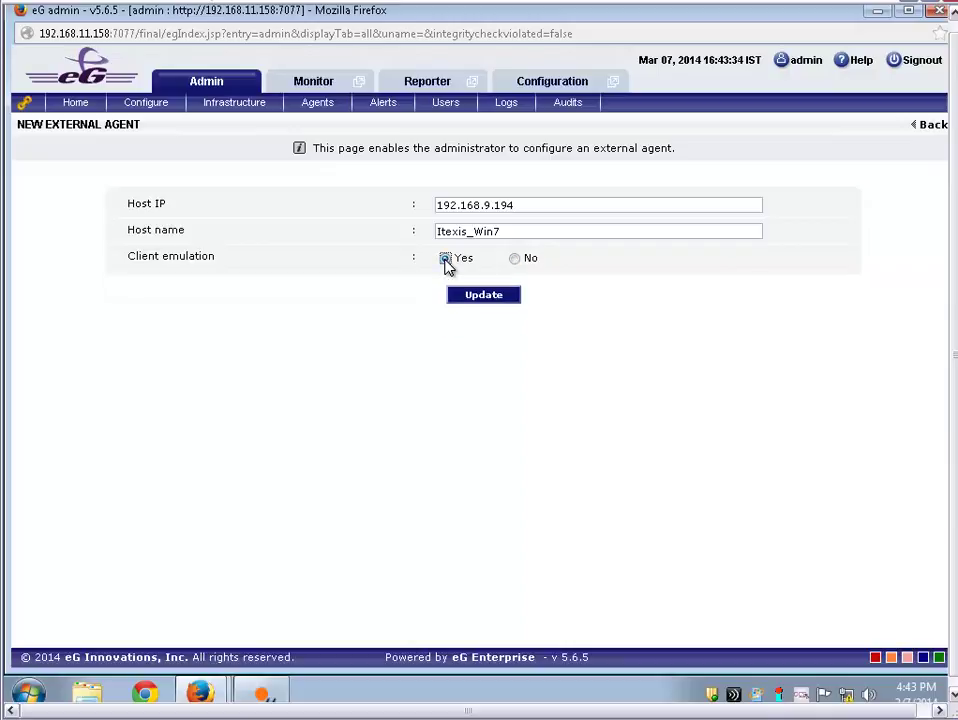
pyautogui.click(483, 295)
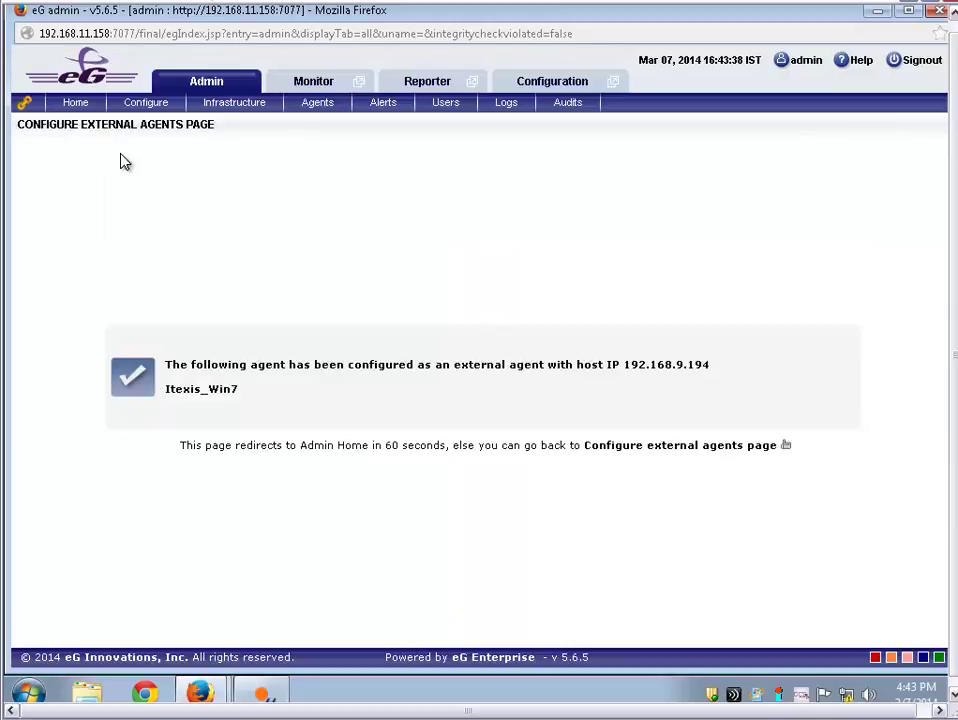
pyautogui.click(72, 110)
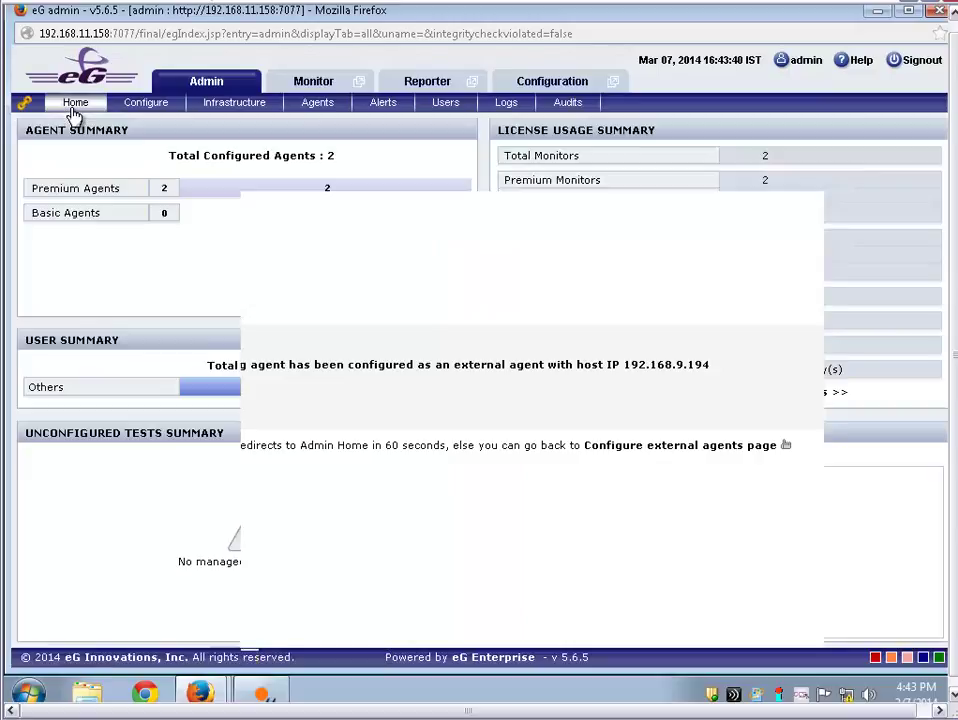
# On the Components Add/Modify page, choose Emulated Client as the component type
pyautogui.moveTo(222, 107)
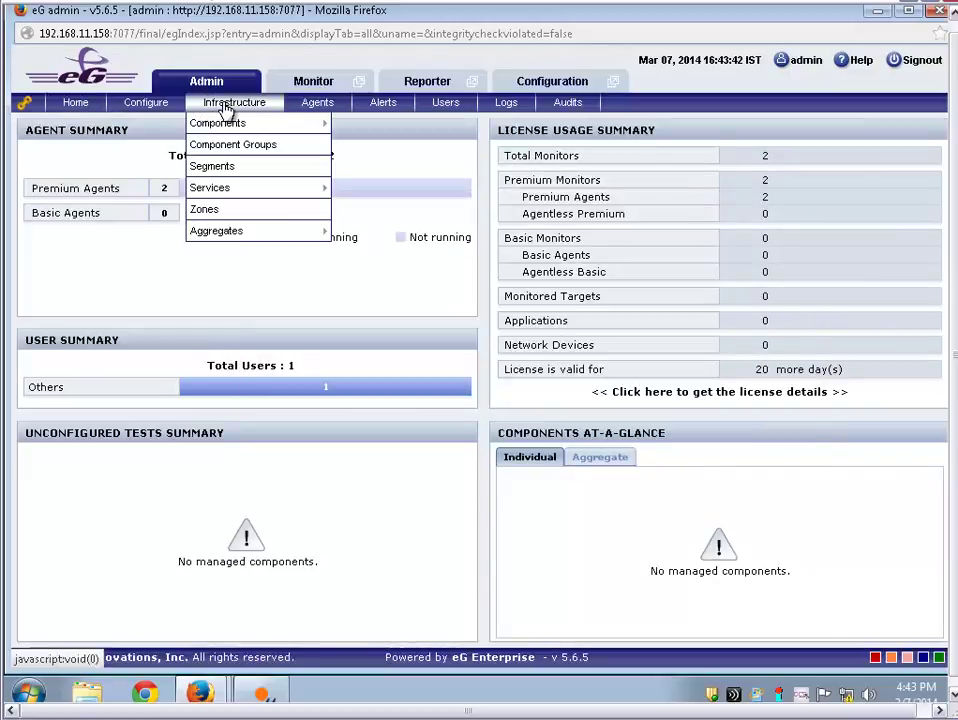
pyautogui.moveTo(230, 130)
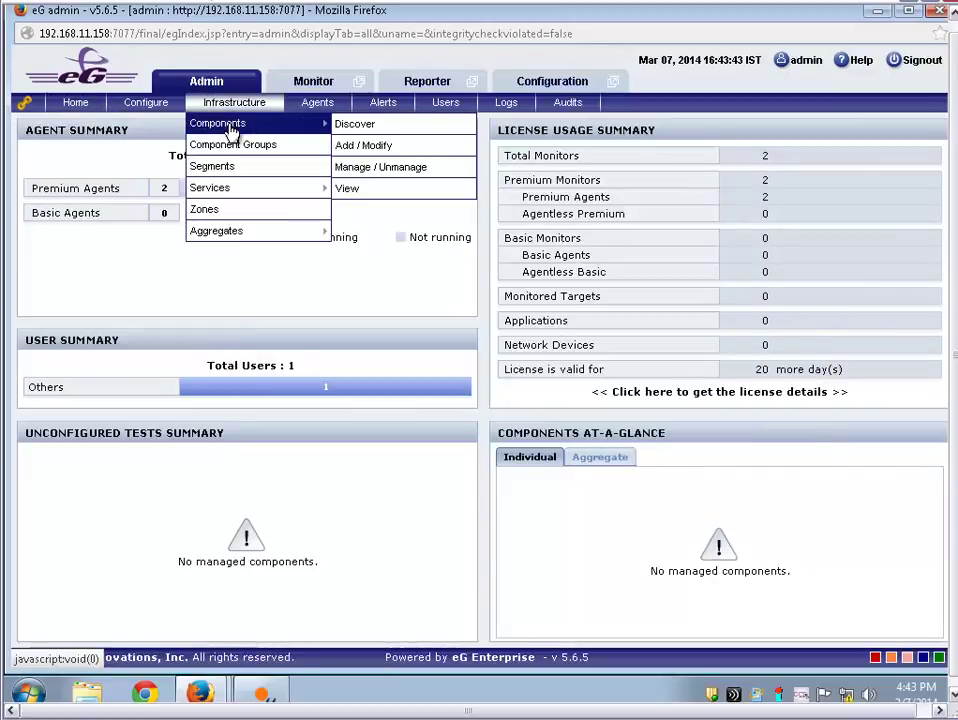
pyautogui.click(376, 157)
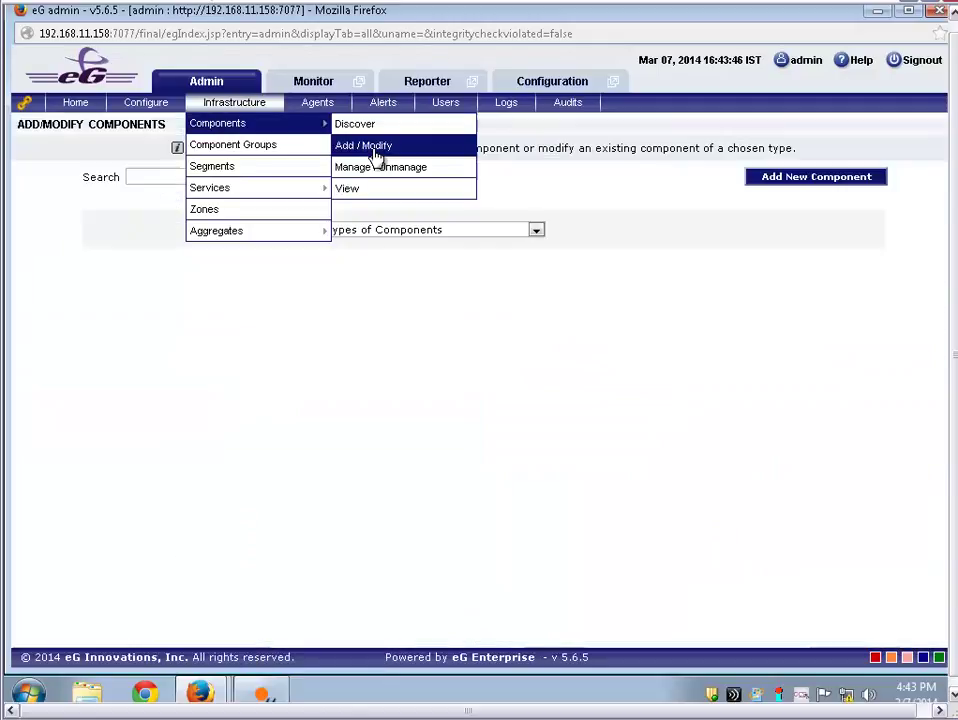
pyautogui.click(520, 233)
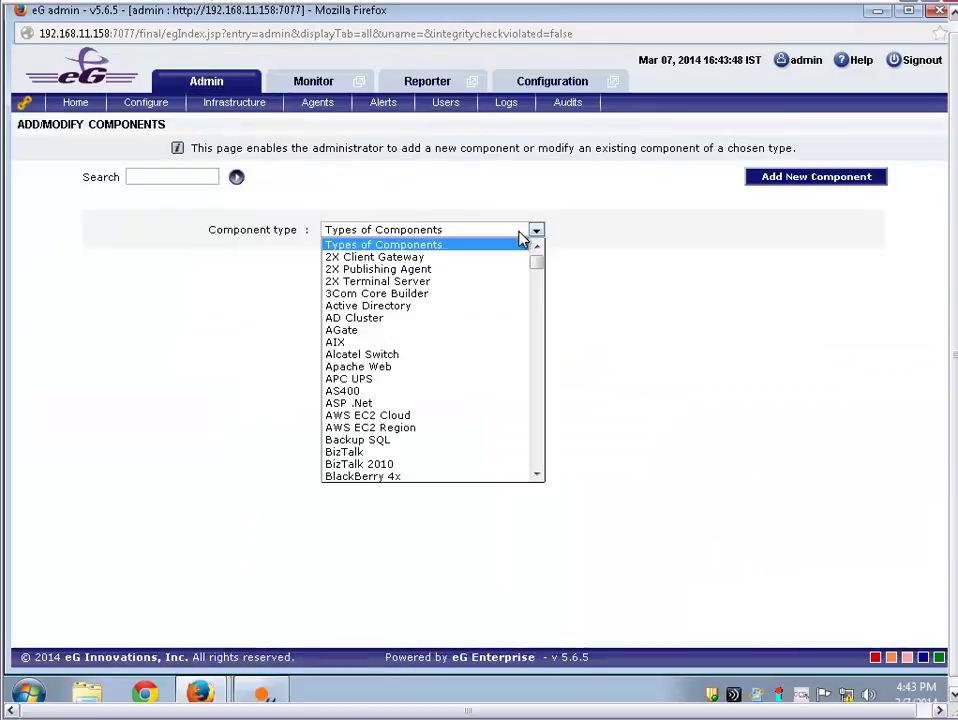
pyautogui.write('emu')
pyautogui.press('Return')
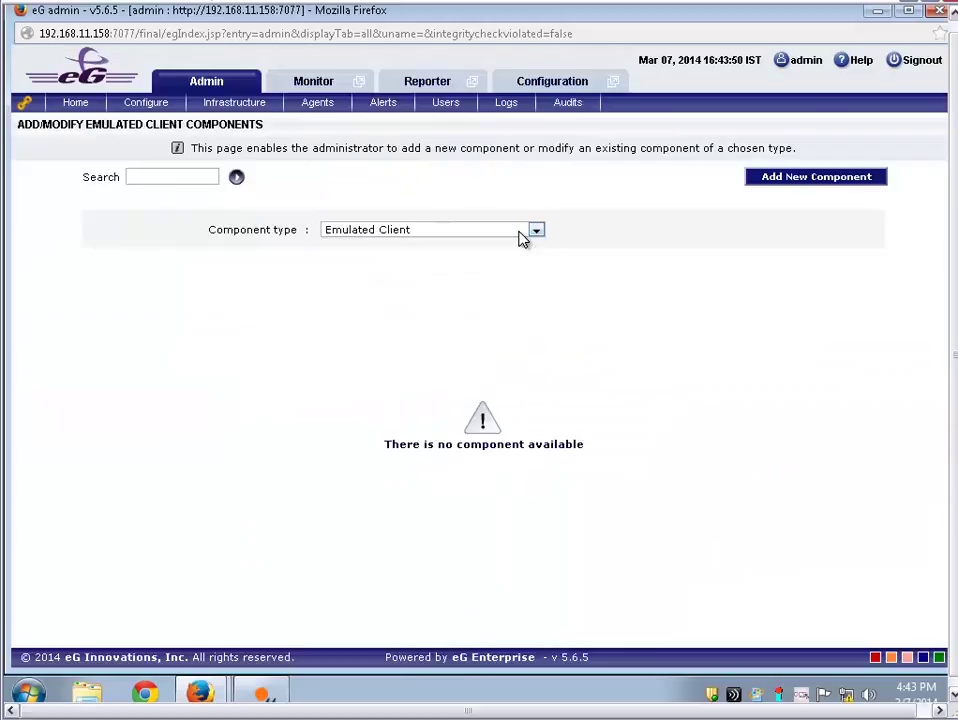
# Add component Itexis_Xen_Desktop at 192.168.9.194 under agent Itexis_Win7, then list Emulated Client's unconfigured tests
pyautogui.click(777, 180)
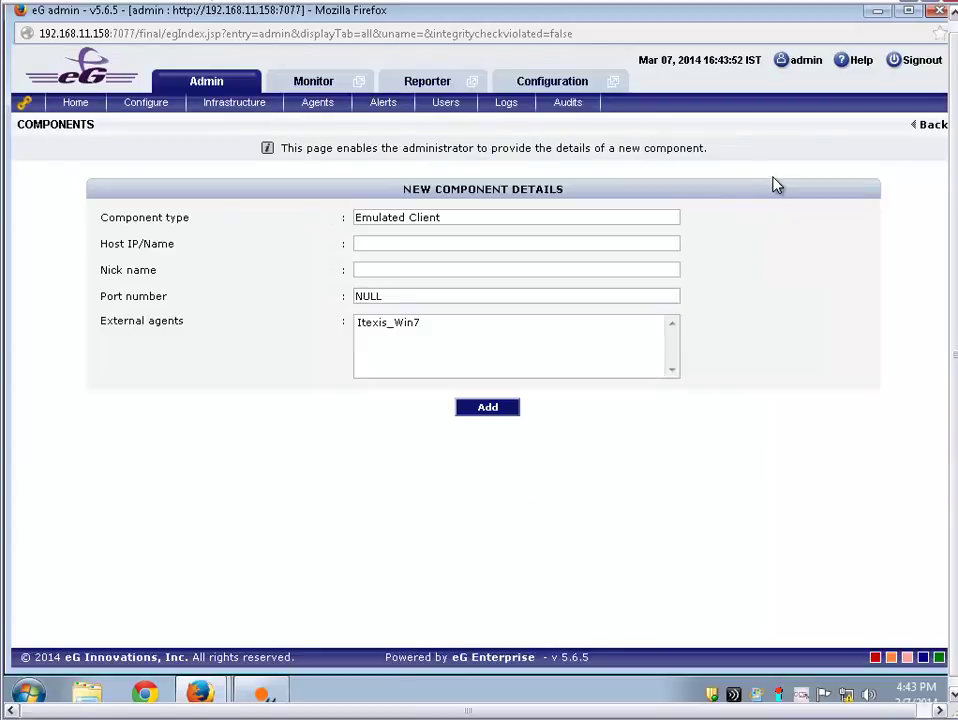
pyautogui.click(428, 246)
pyautogui.write('192.168')
pyautogui.write('.9.194')
pyautogui.write('Itexis')
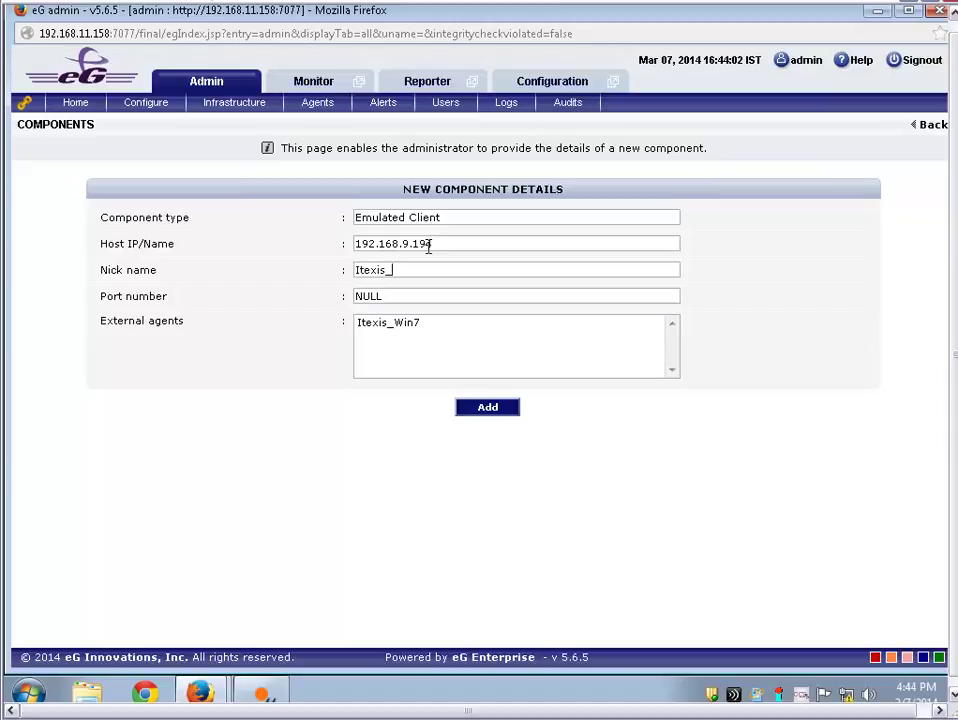
pyautogui.write('_Xen_Desktop')
pyautogui.click(422, 324)
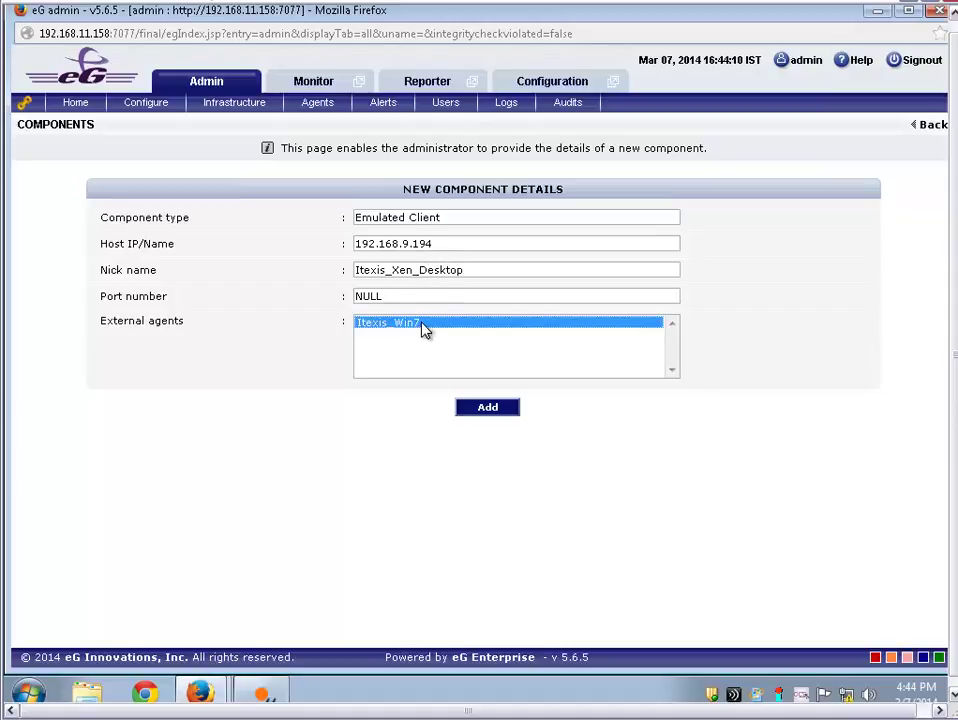
pyautogui.click(489, 409)
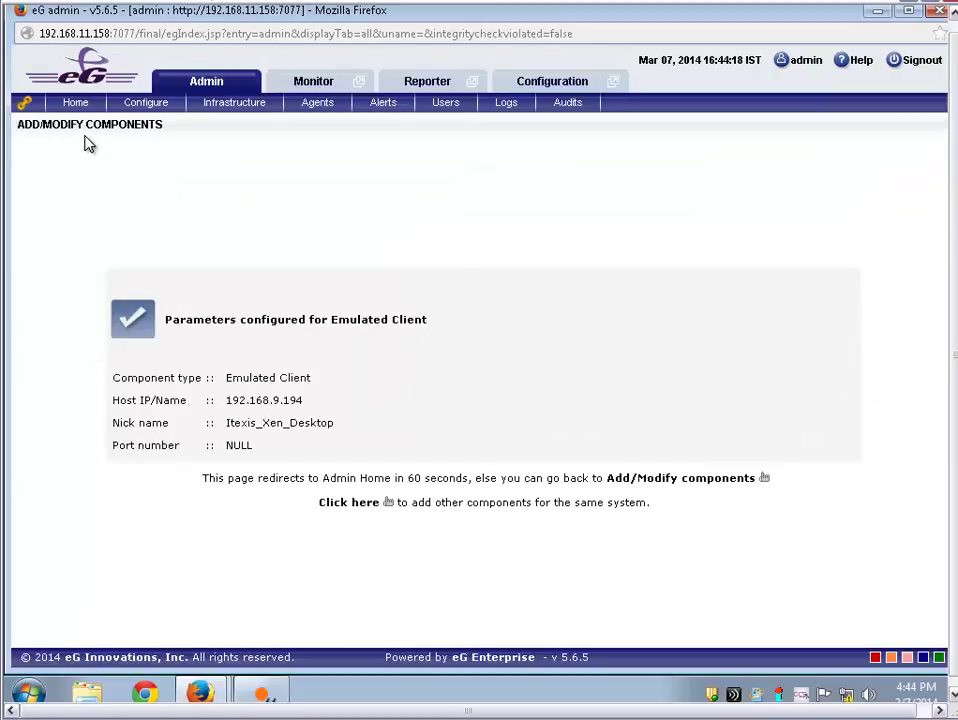
pyautogui.click(76, 103)
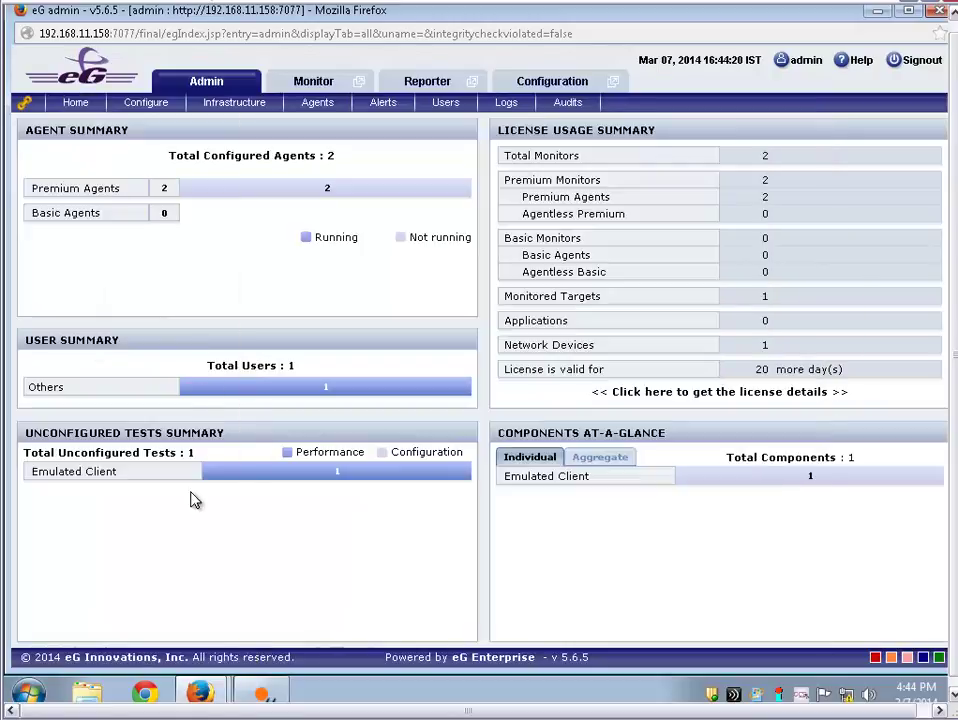
pyautogui.click(280, 478)
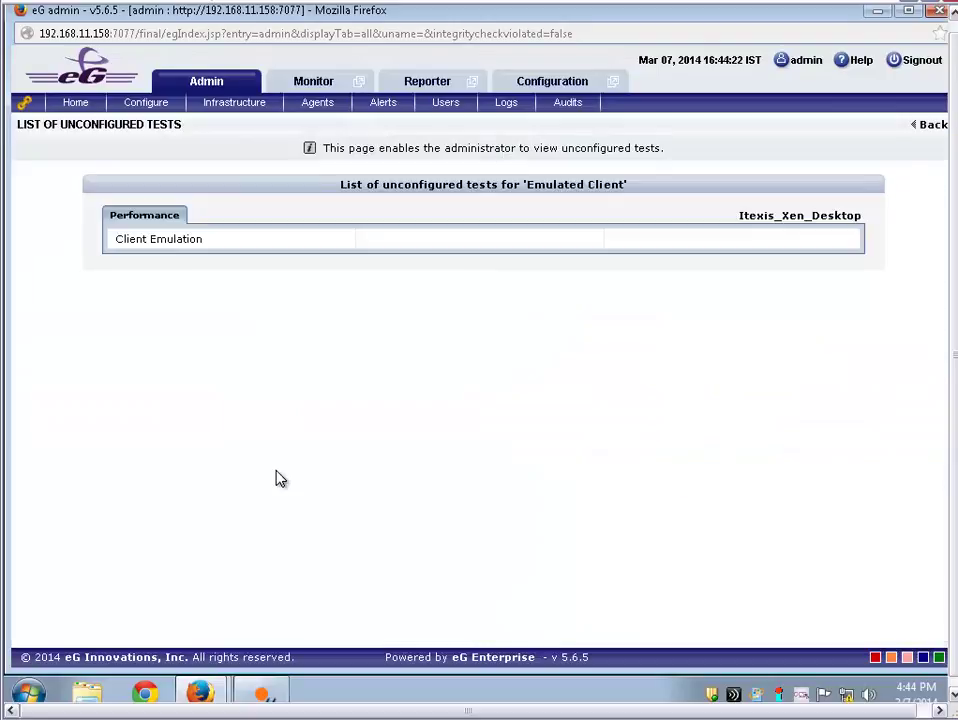
# In the Client Emulation test, set TOOL SELECTION to Itexis and delete the SCRIPTFILES placeholder
pyautogui.click(160, 244)
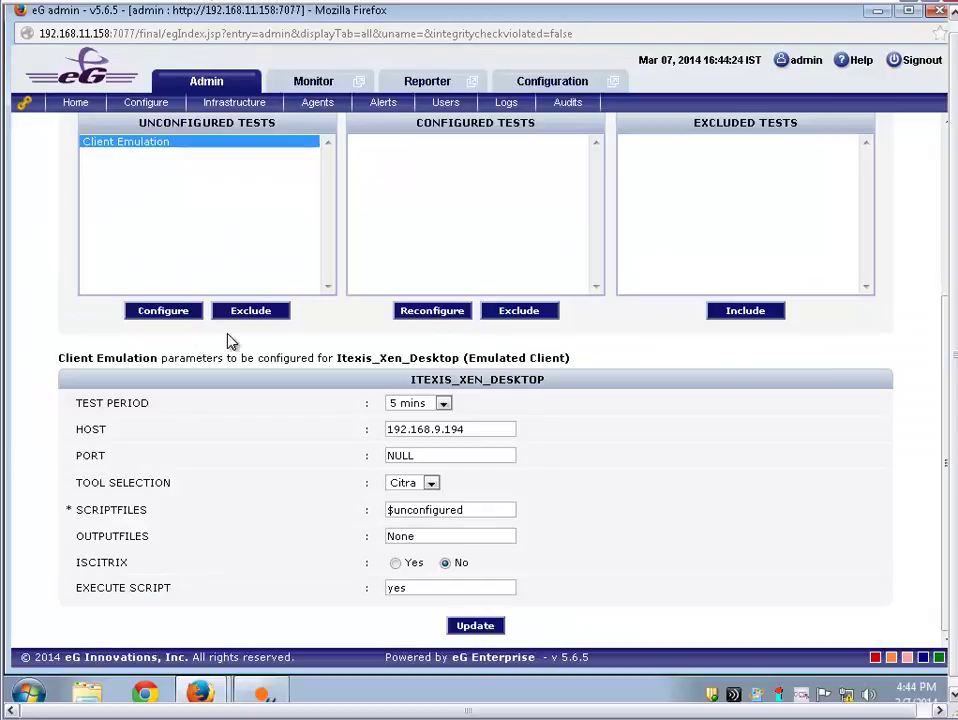
pyautogui.click(420, 485)
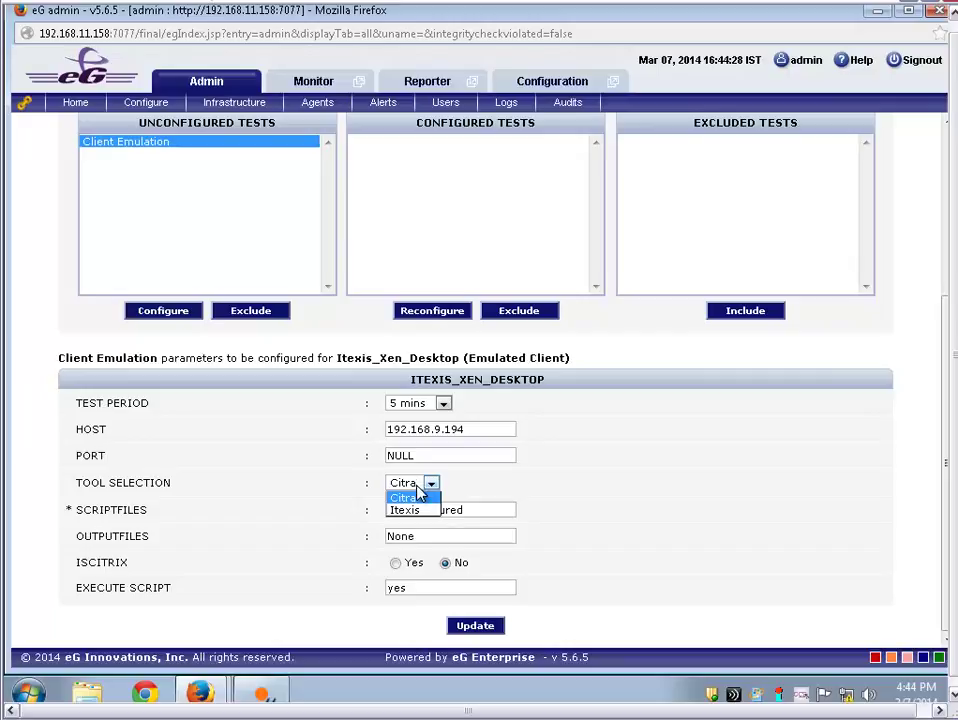
pyautogui.click(421, 509)
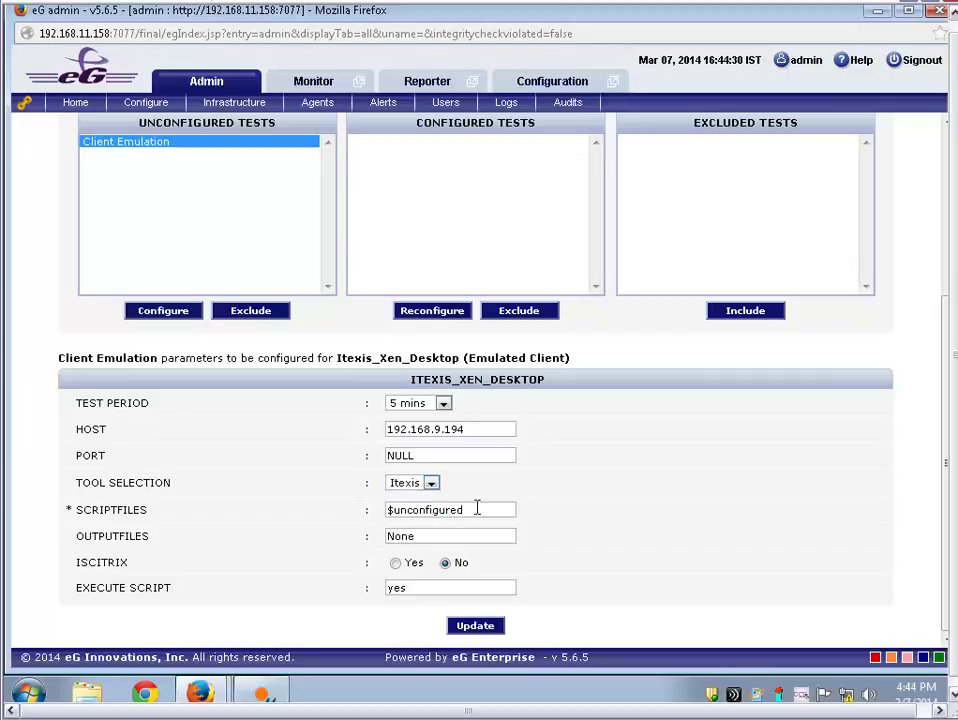
pyautogui.moveTo(479, 509); pyautogui.dragTo(342, 509)
pyautogui.press('BackSpace')
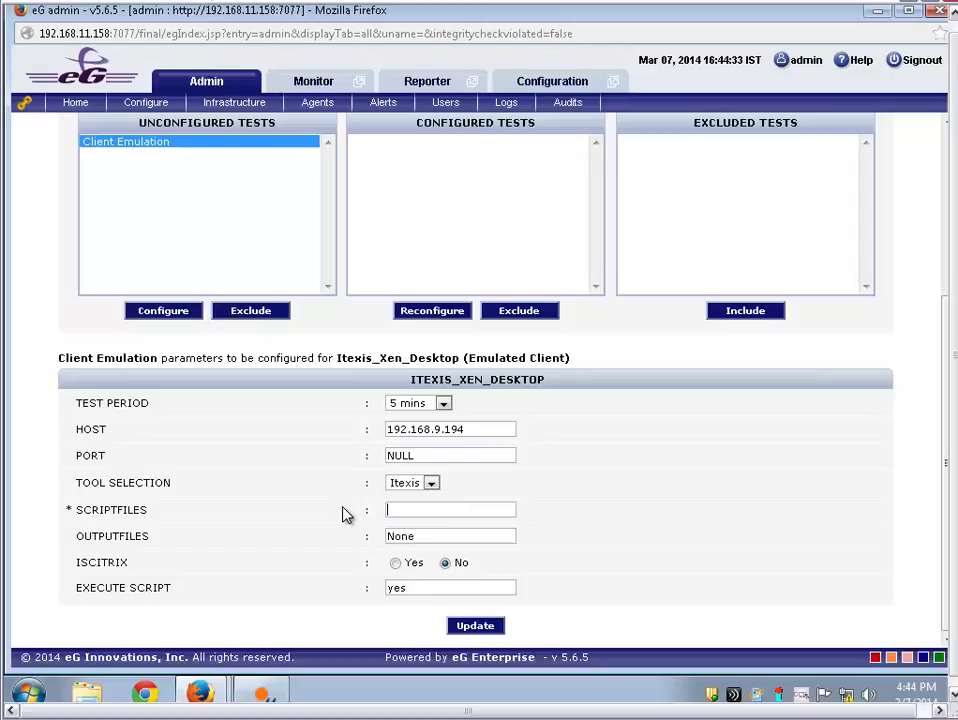
pyautogui.click(90, 690)
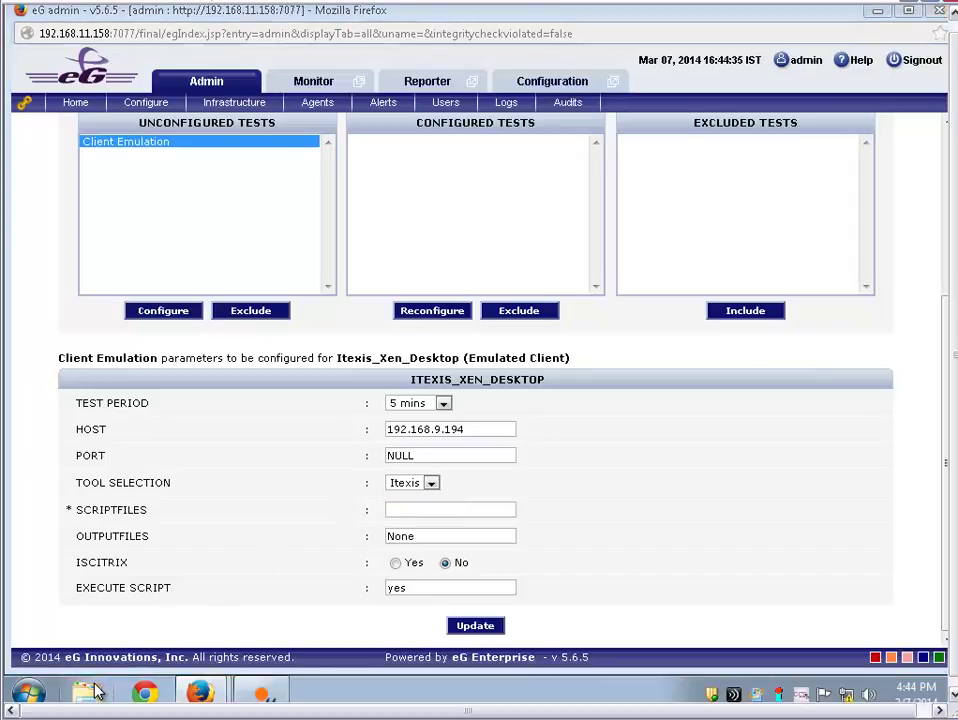
# Browse in Explorer to C:\ProgramData\Itexis\Components\Scripts
pyautogui.click(76, 331)
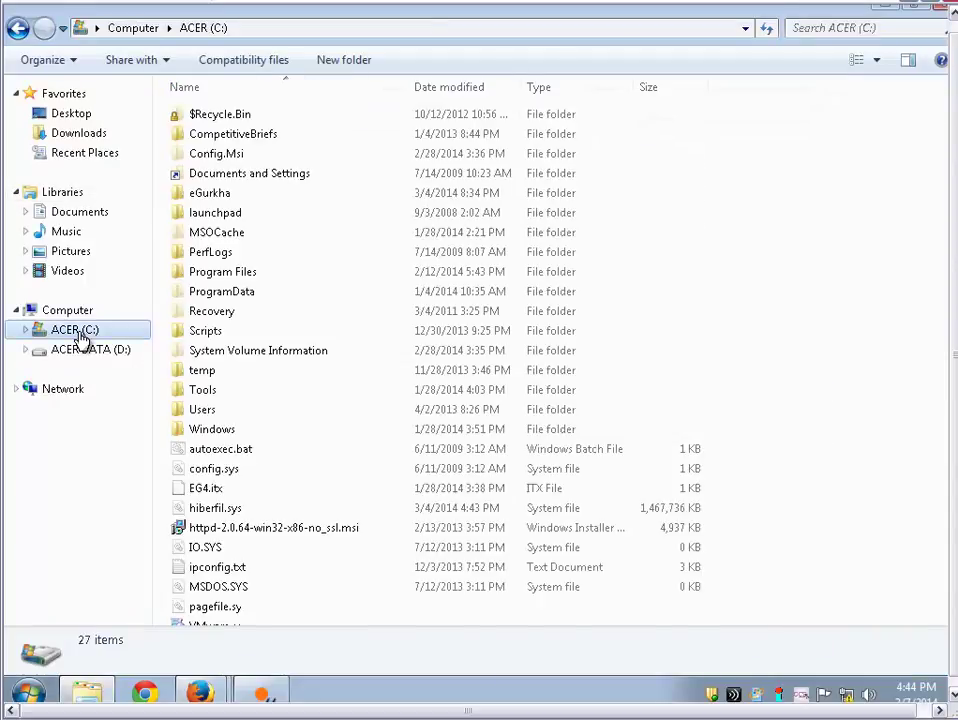
pyautogui.click(225, 291)
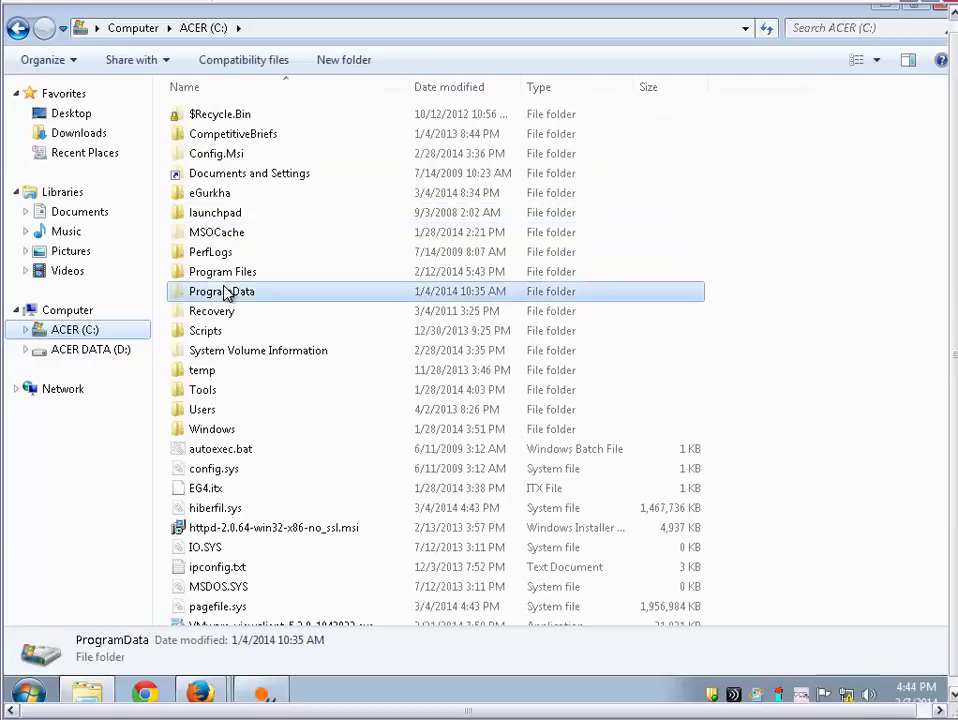
pyautogui.doubleClick(225, 291)
pyautogui.press('i')
pyautogui.press('Return')
pyautogui.press('c')
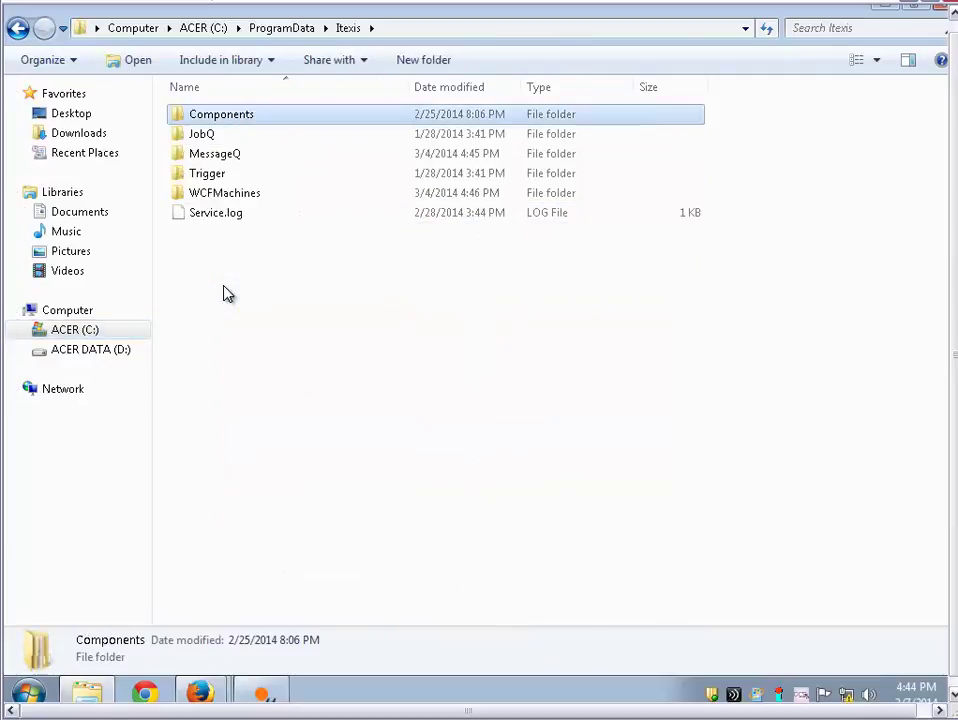
pyautogui.press('Return')
pyautogui.press('s')
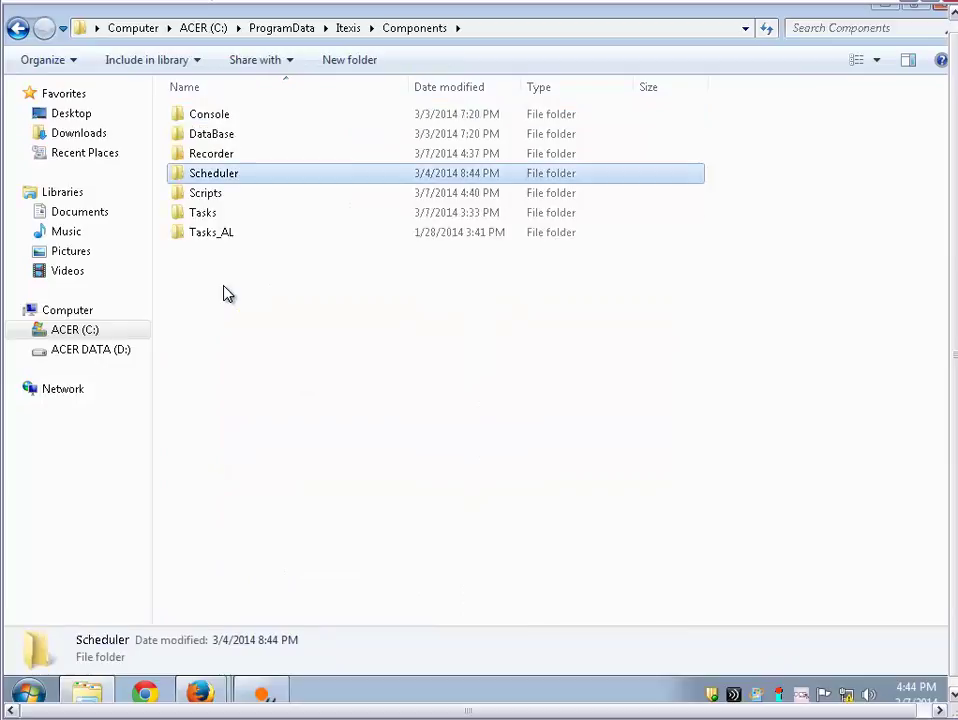
pyautogui.press('s')
pyautogui.press('Return')
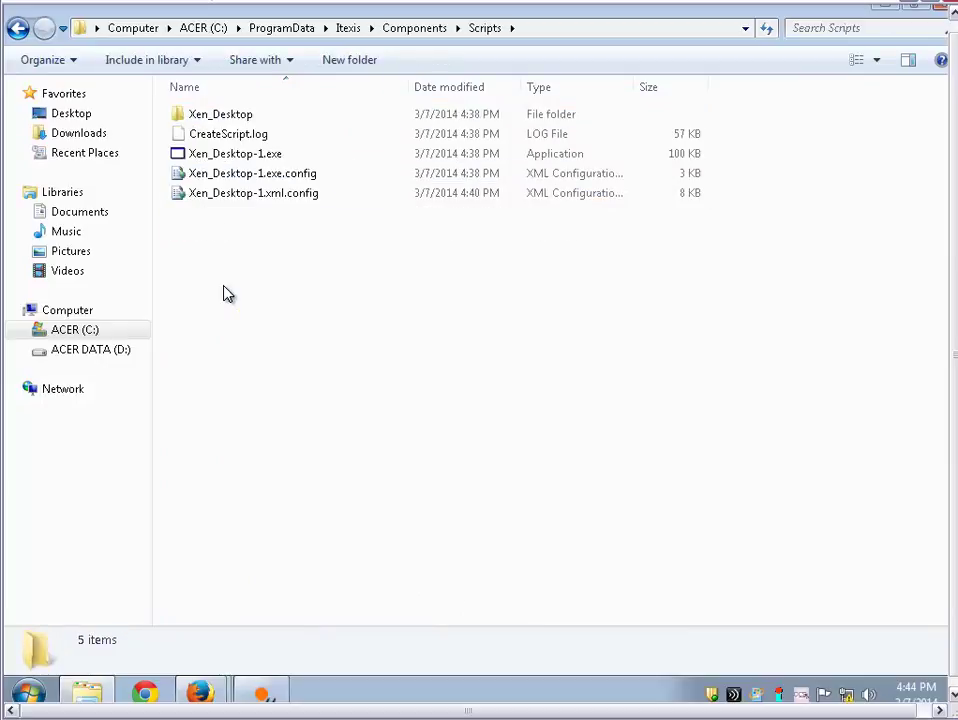
# Copy the Scripts folder path and paste it into SCRIPTFILES on the eG admin page
pyautogui.click(557, 28)
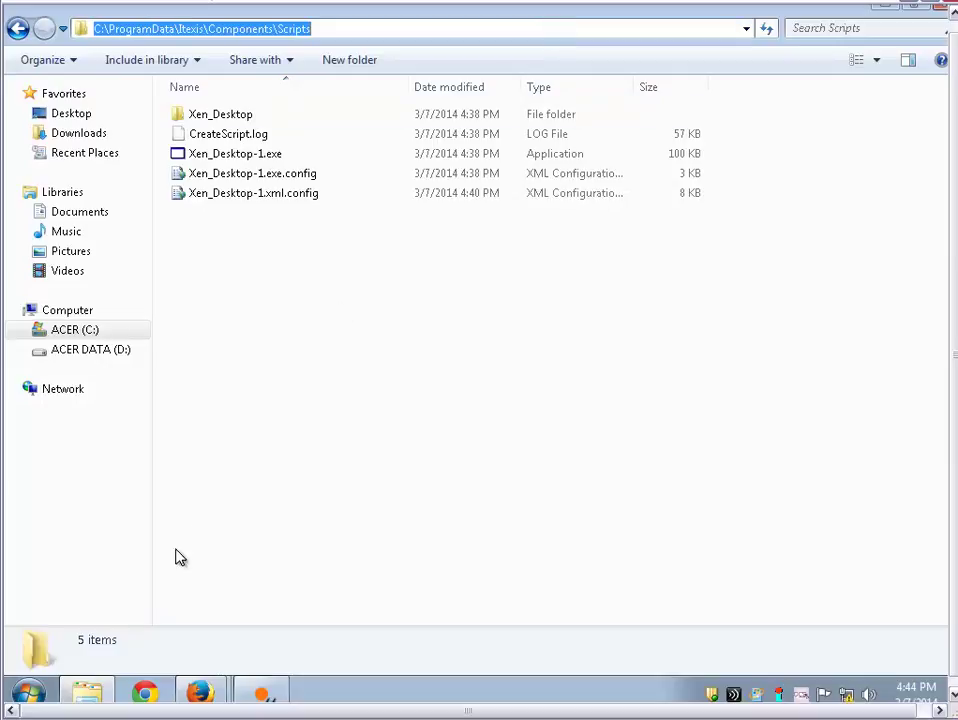
pyautogui.click(200, 692)
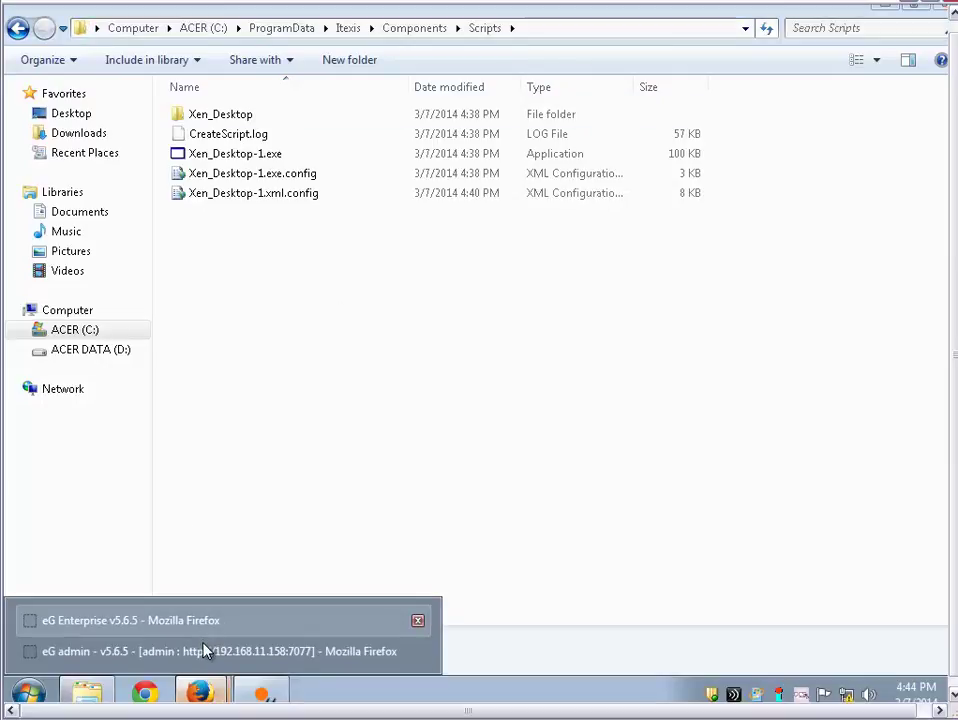
pyautogui.click(199, 648)
pyautogui.hotkey('ctrl', 'v')
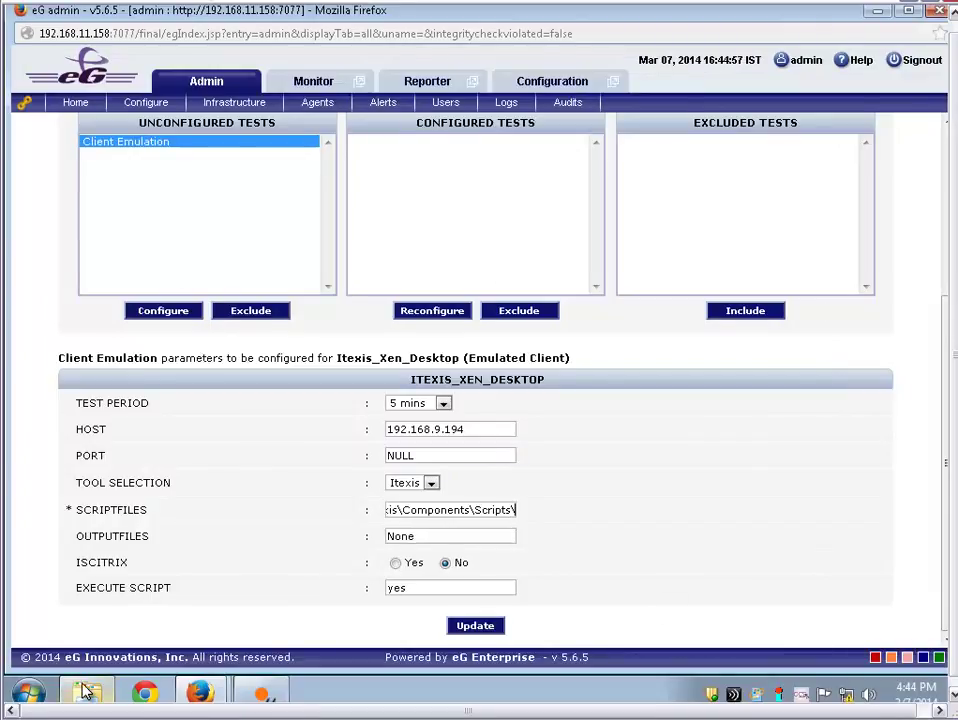
pyautogui.hotkey('alt', 'Tab')
# Copy the Xen_Desktop-1.exe file name and append it to the SCRIPTFILES path
pyautogui.click(248, 160)
pyautogui.click(247, 158)
pyautogui.hotkey('ctrl', 'a')
pyautogui.hotkey('ctrl', 'c')
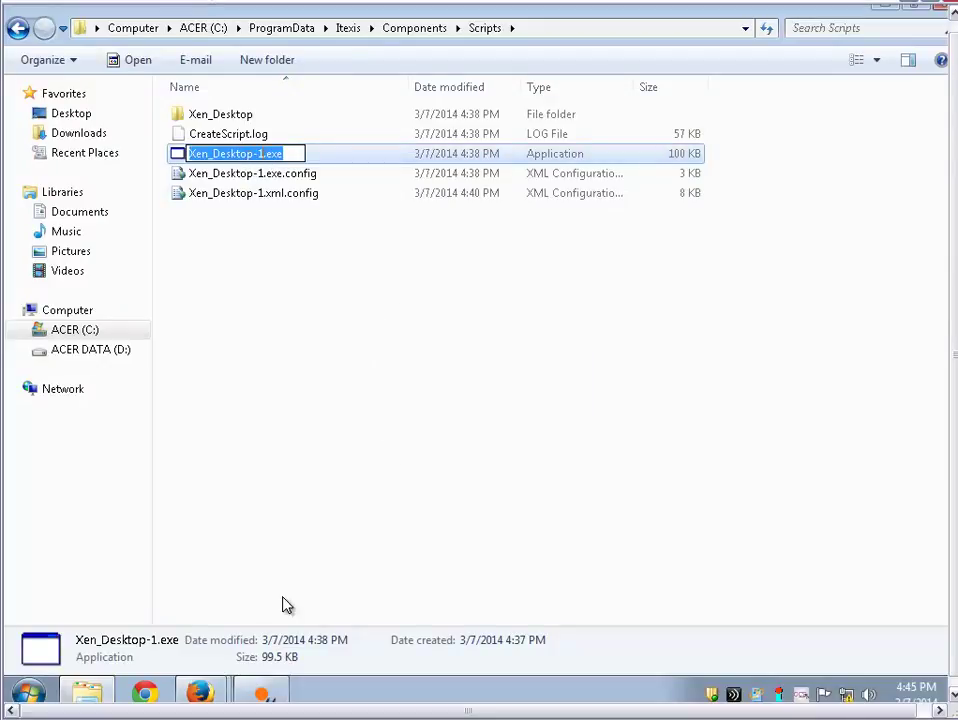
pyautogui.click(199, 692)
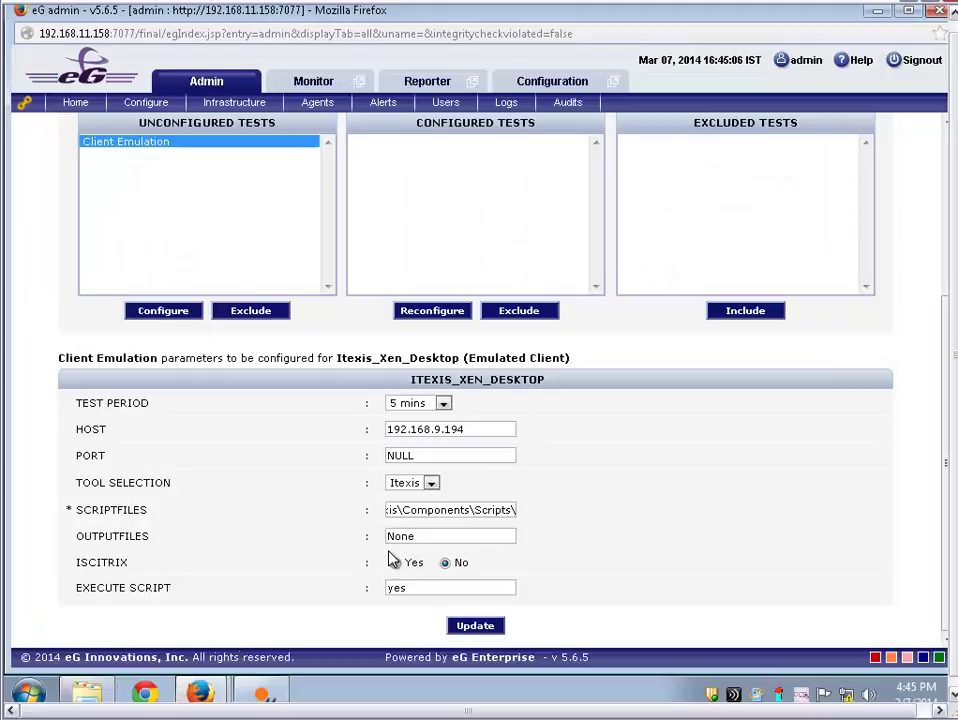
pyautogui.hotkey('ctrl', 'v')
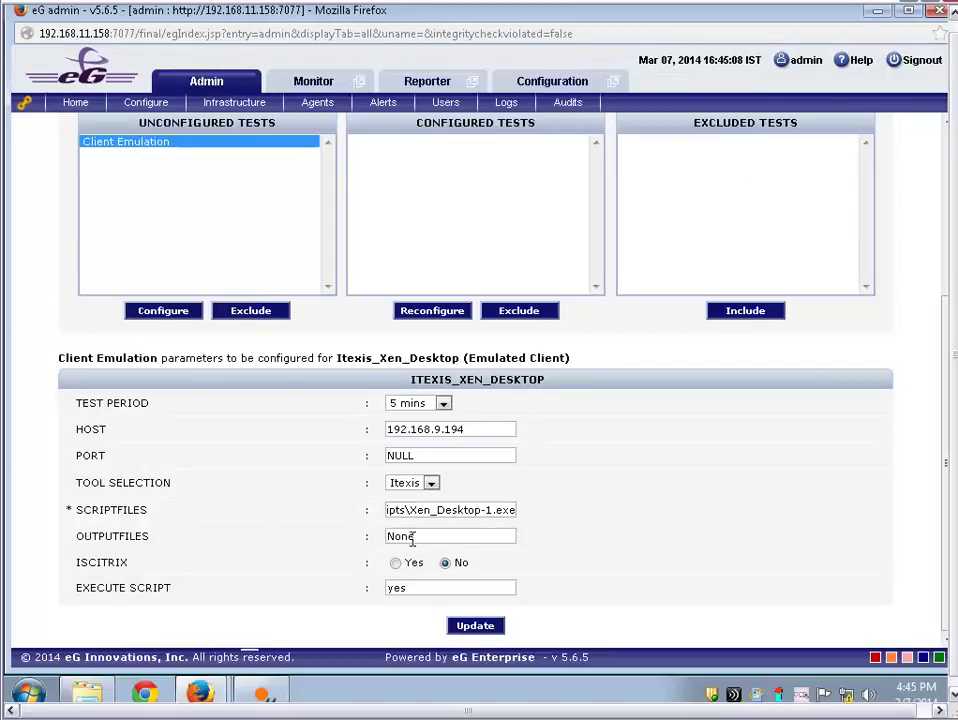
pyautogui.click(95, 690)
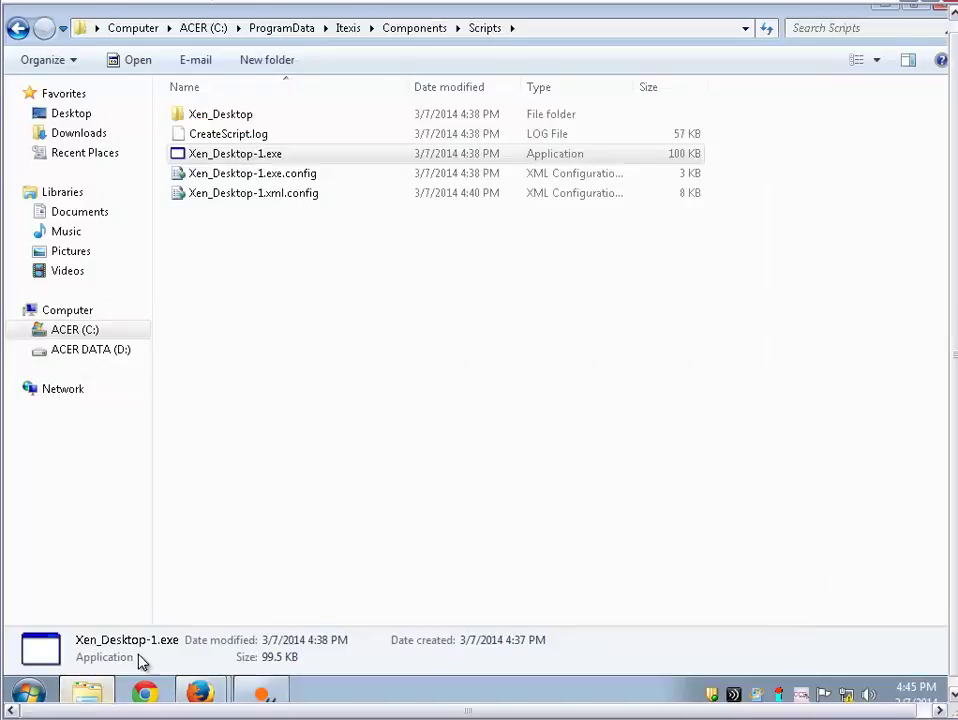
# Browse from Itexis to JobQ\M1\XWCF_Logs, copy that folder path, and bring back the eG page
pyautogui.click(355, 28)
pyautogui.doubleClick(211, 137)
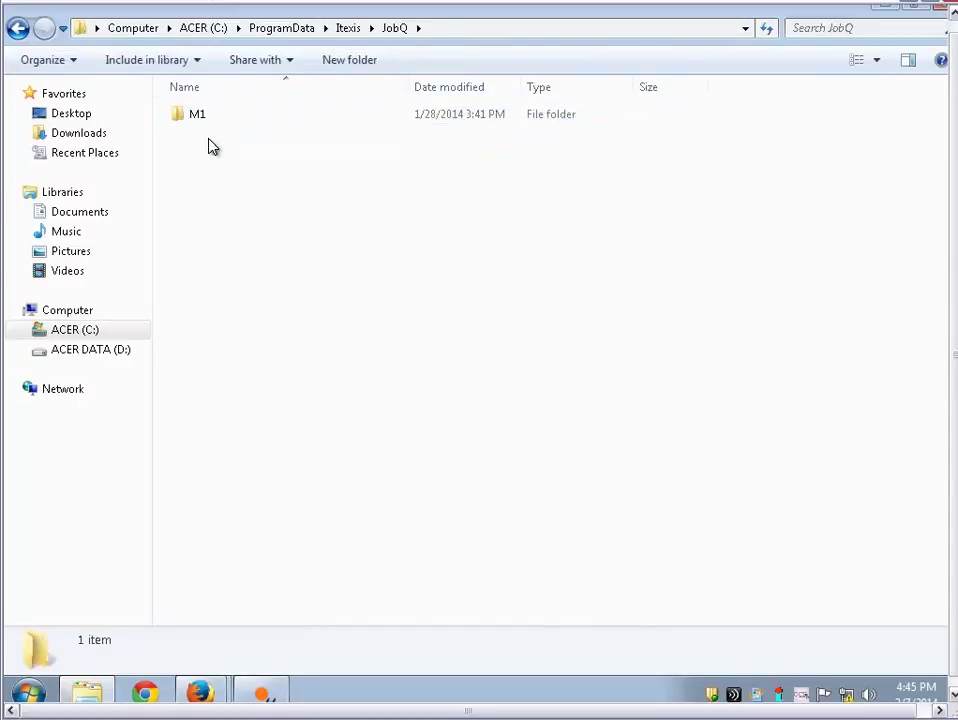
pyautogui.press('Return')
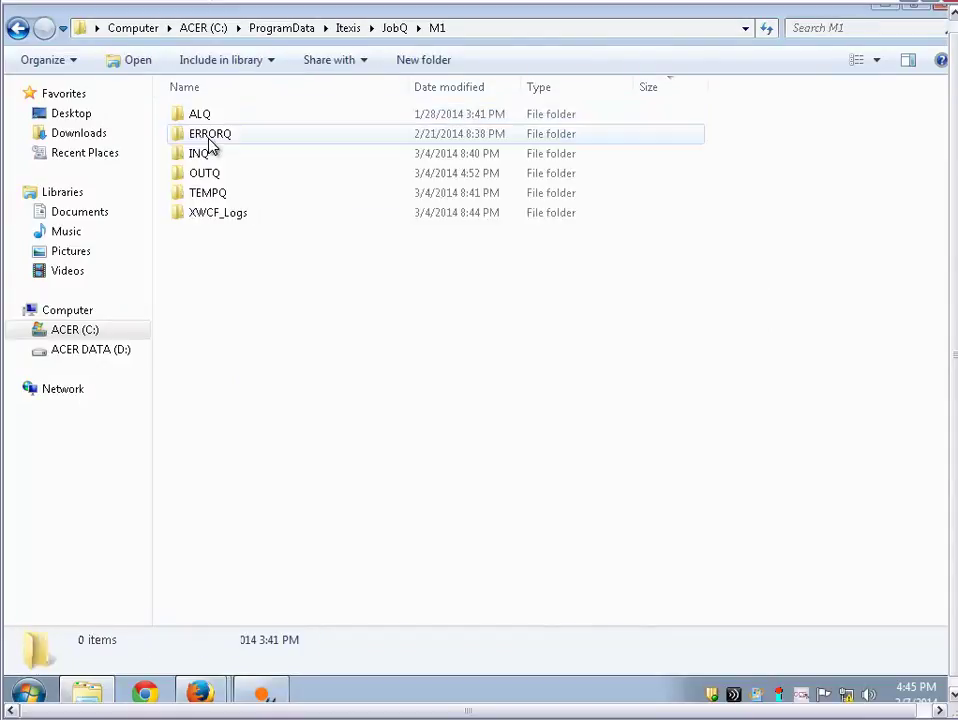
pyautogui.doubleClick(229, 214)
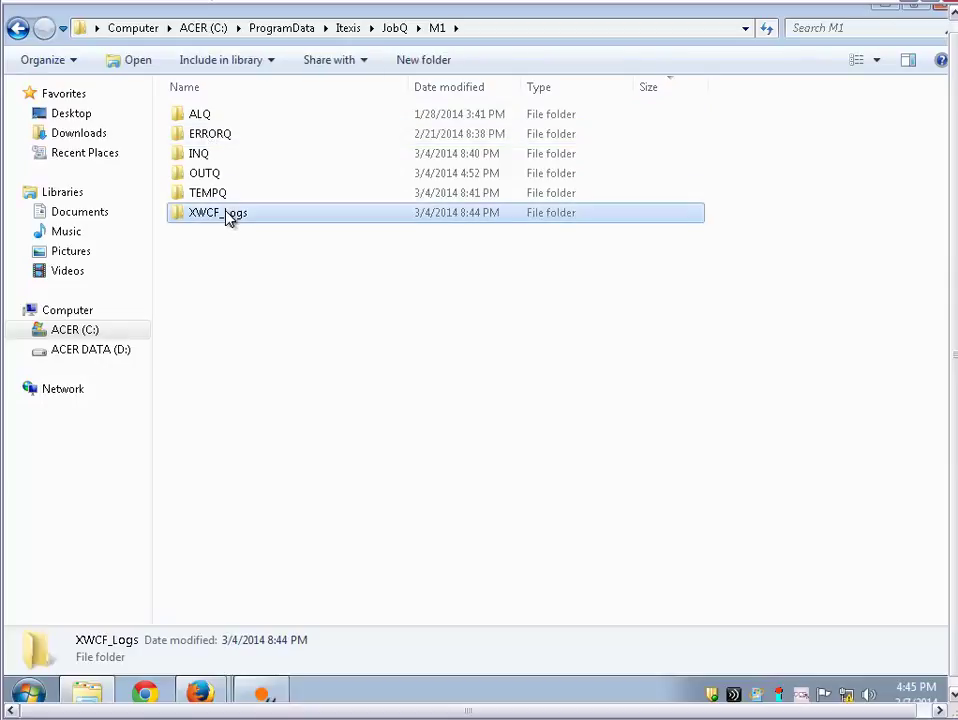
pyautogui.click(558, 31)
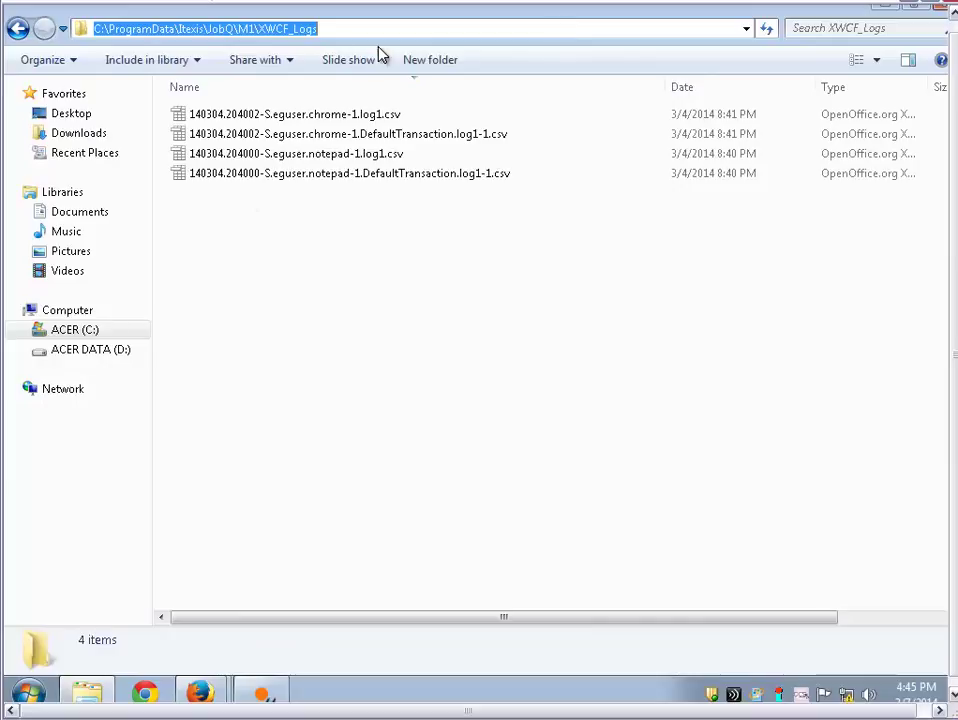
pyautogui.click(203, 690)
pyautogui.click(198, 666)
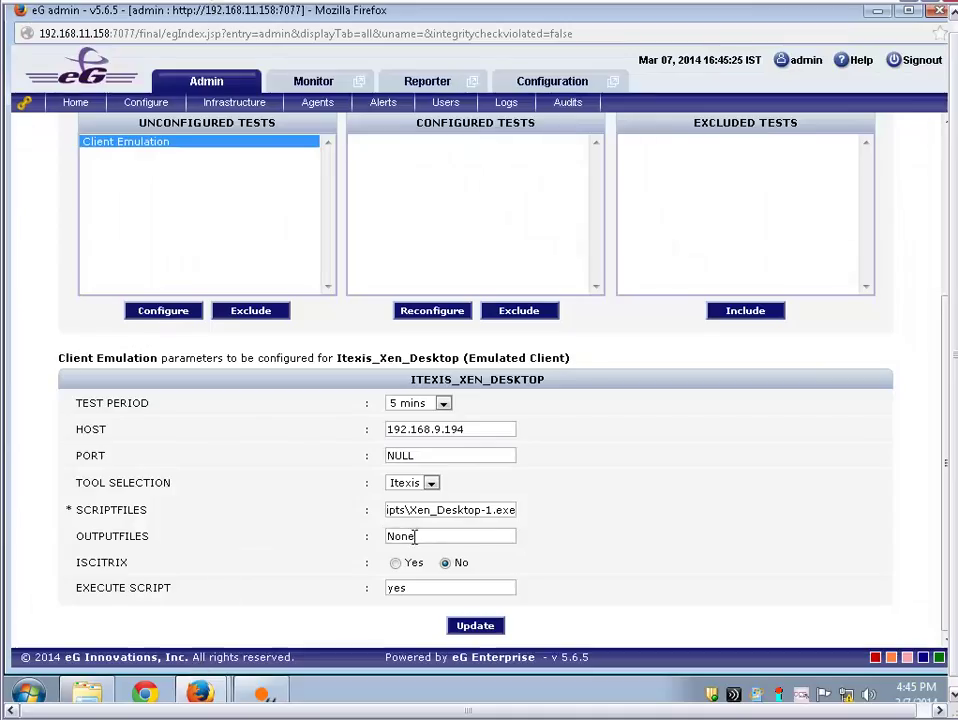
# Replace OUTPUTFILES 'None' with C:\ProgramData\Itexis\JobQ\M1\XWCF_Logs, update, and go Home
pyautogui.moveTo(480, 536); pyautogui.dragTo(354, 540)
pyautogui.hotkey('ctrl', 'v')
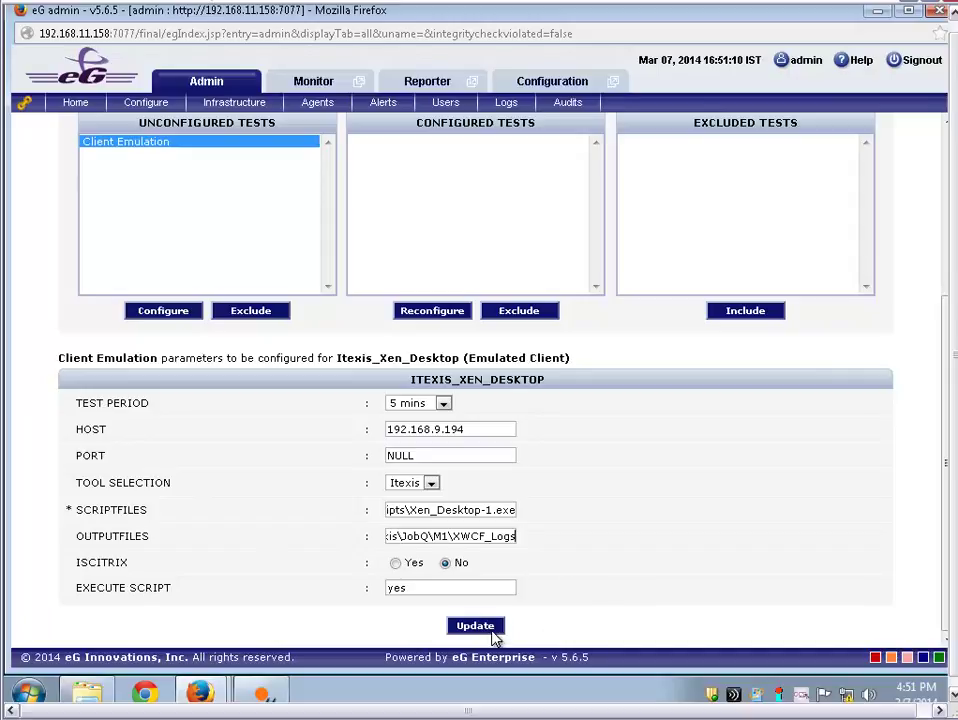
pyautogui.click(477, 627)
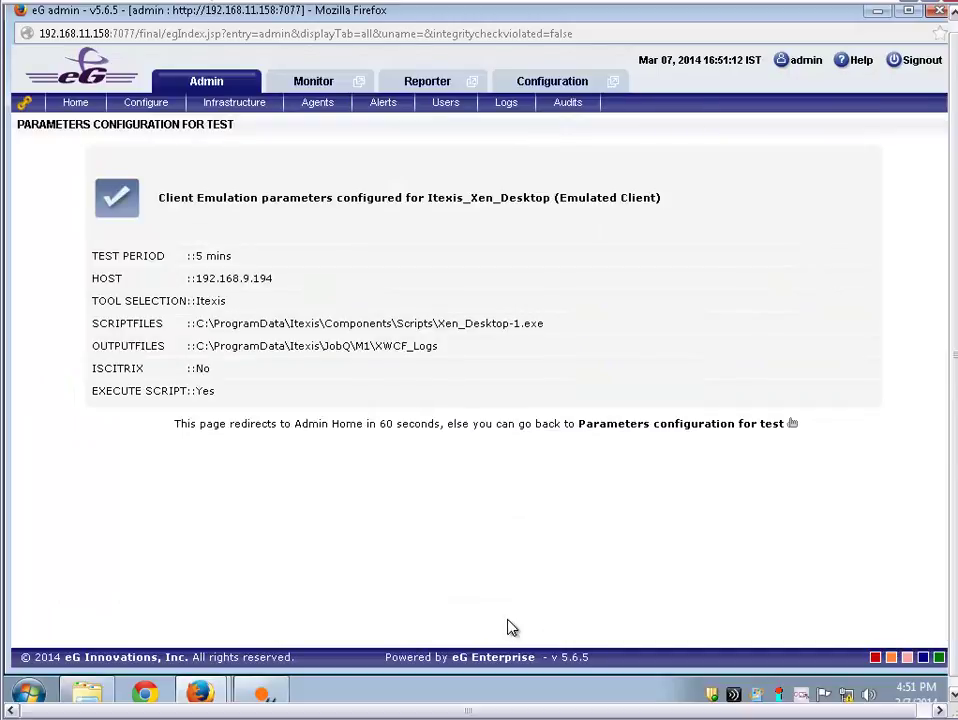
pyautogui.click(74, 105)
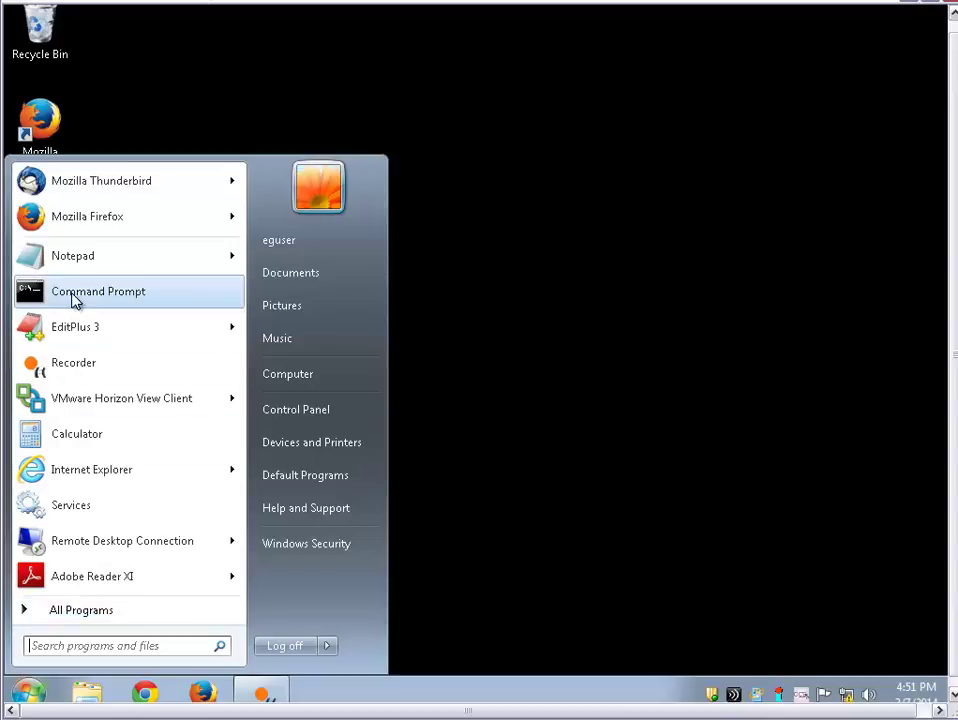
# Run eG Monitoring Suite's Start Agent as administrator, then close its console
pyautogui.click(85, 611)
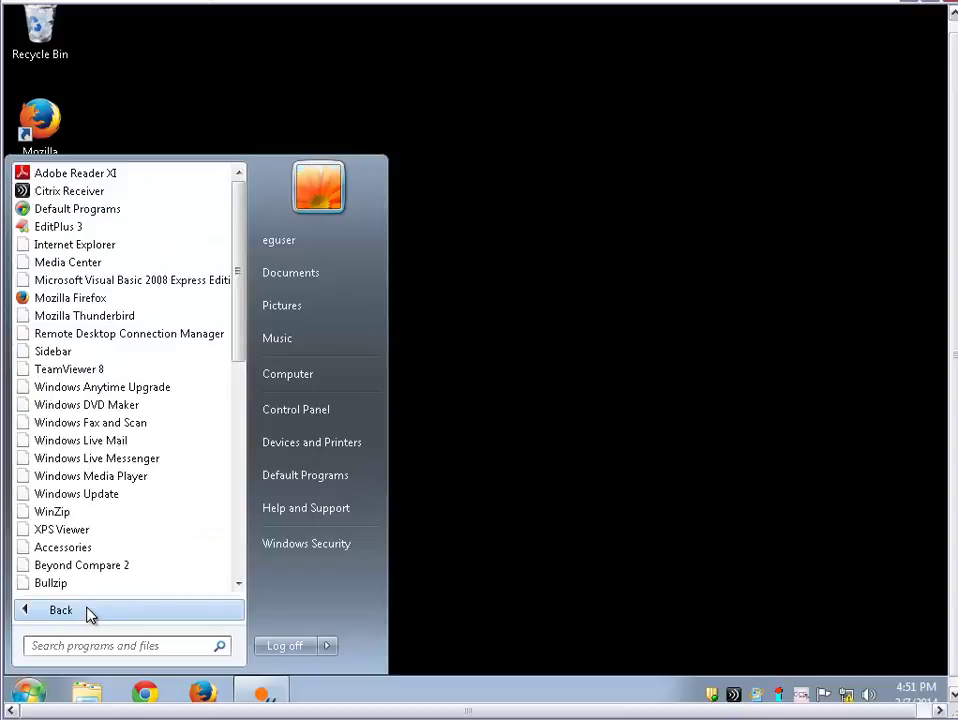
pyautogui.scroll(-1, 80, 575)
pyautogui.scroll(-2, 75, 560)
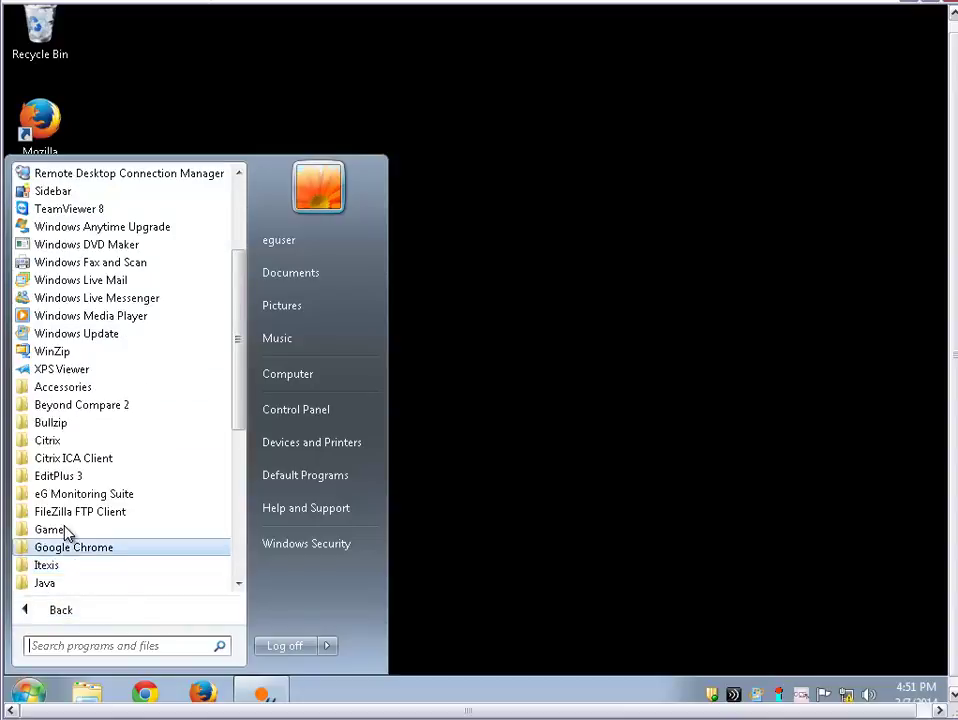
pyautogui.click(72, 495)
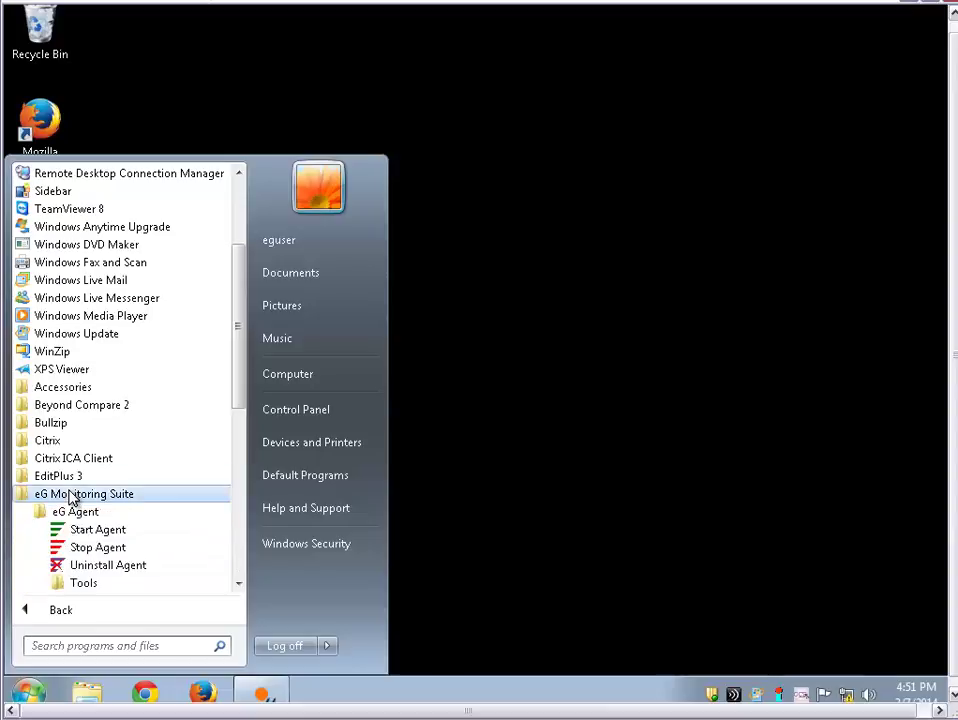
pyautogui.rightClick(98, 538)
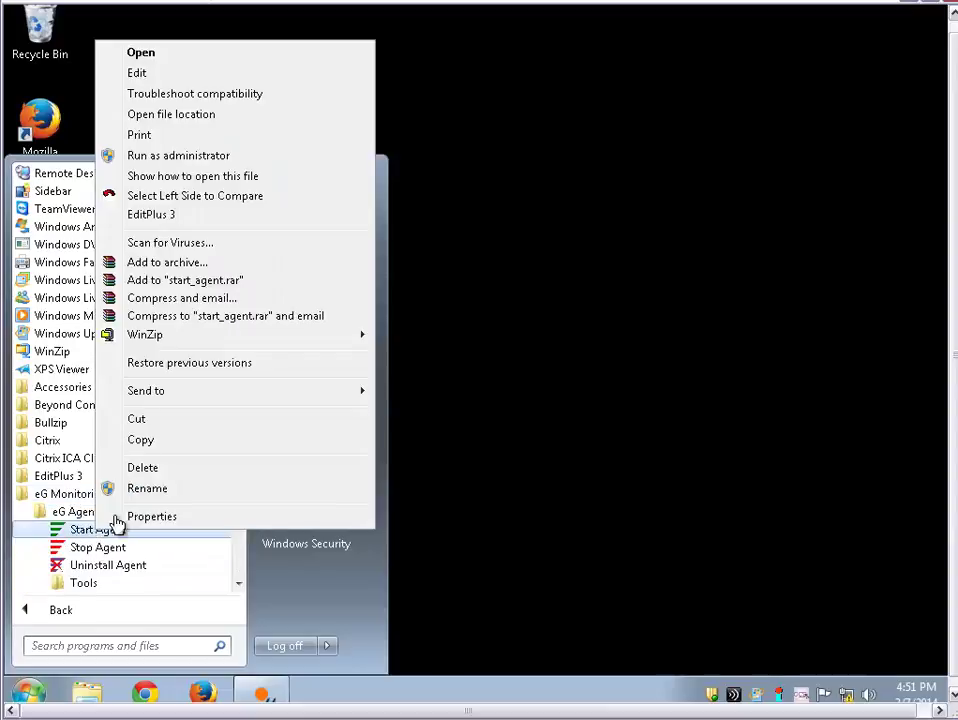
pyautogui.click(158, 156)
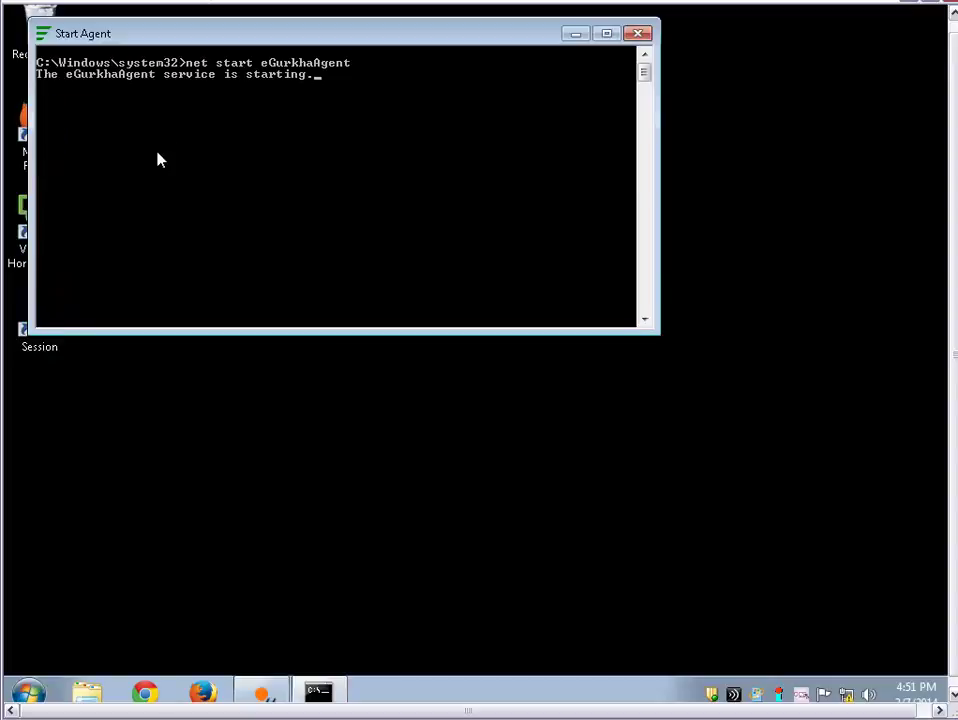
pyautogui.press('Return')
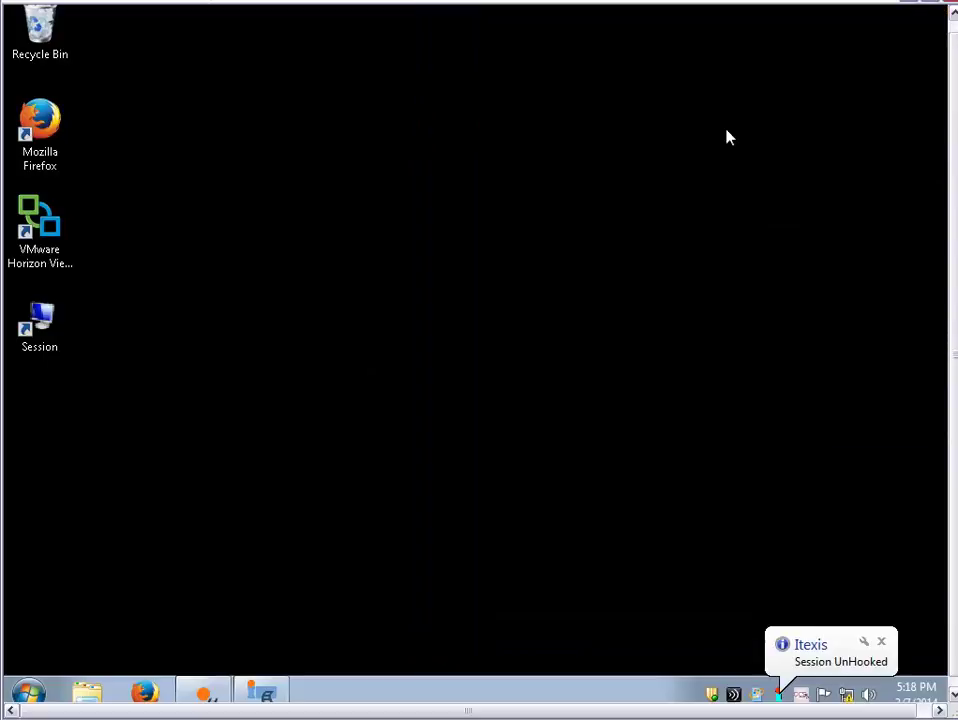
# Launch Mozilla Firefox from a Start menu search for 'firefox'
pyautogui.press('super')
pyautogui.write('fire')
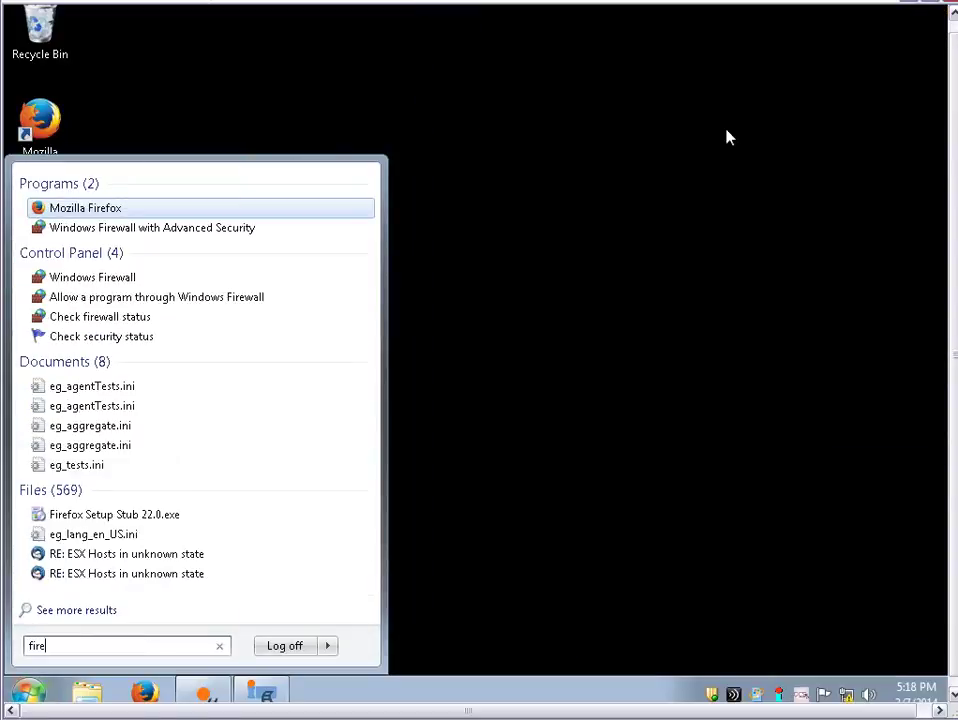
pyautogui.write('fox')
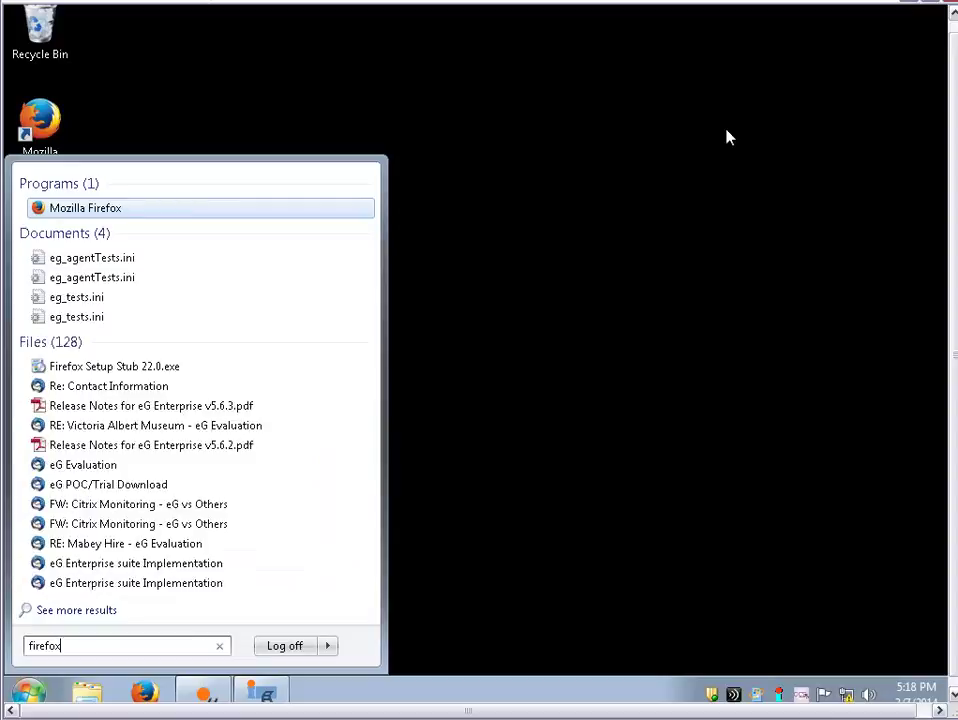
pyautogui.press('Return')
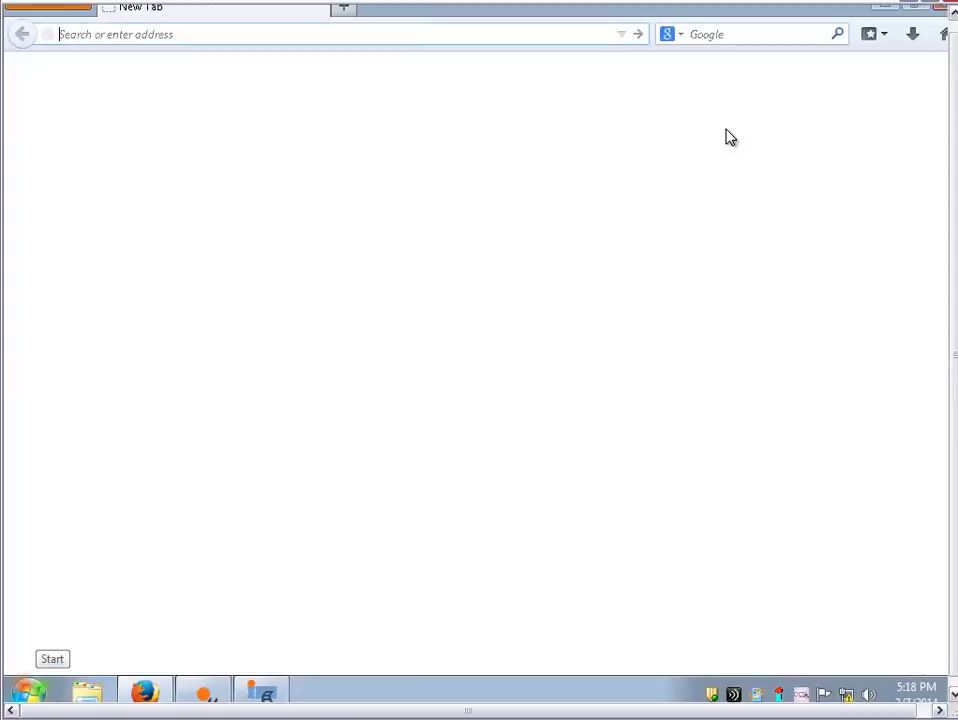
# Enter the address 192.168.8.37/Citrix/XenApp in the address bar
pyautogui.write('19')
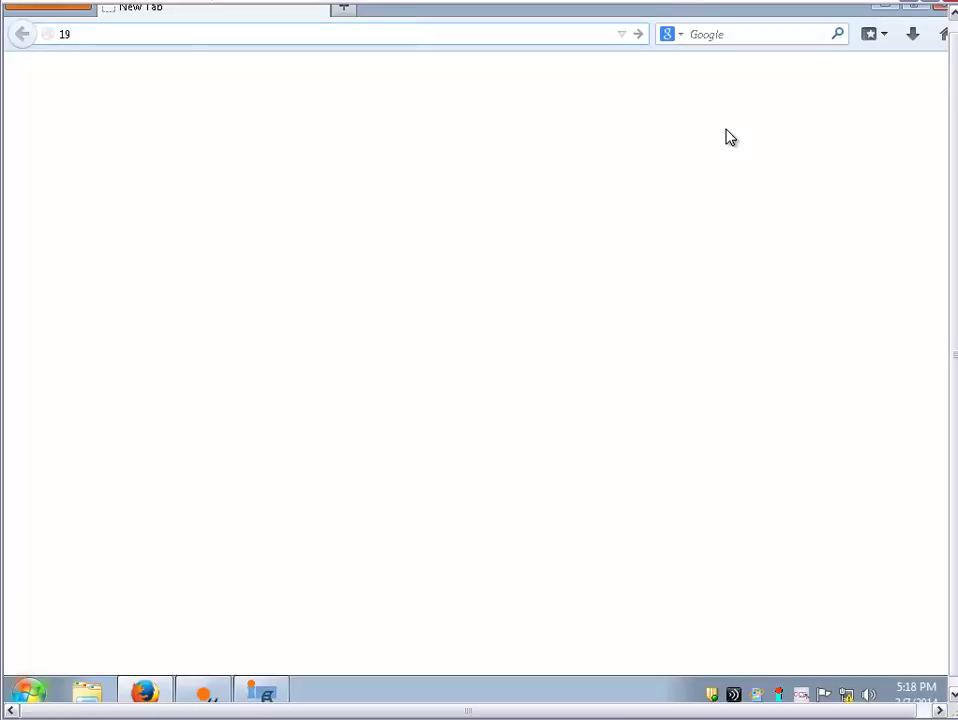
pyautogui.write('2.')
pyautogui.write('9')
pyautogui.press('BackSpace')
pyautogui.write('8.8.')
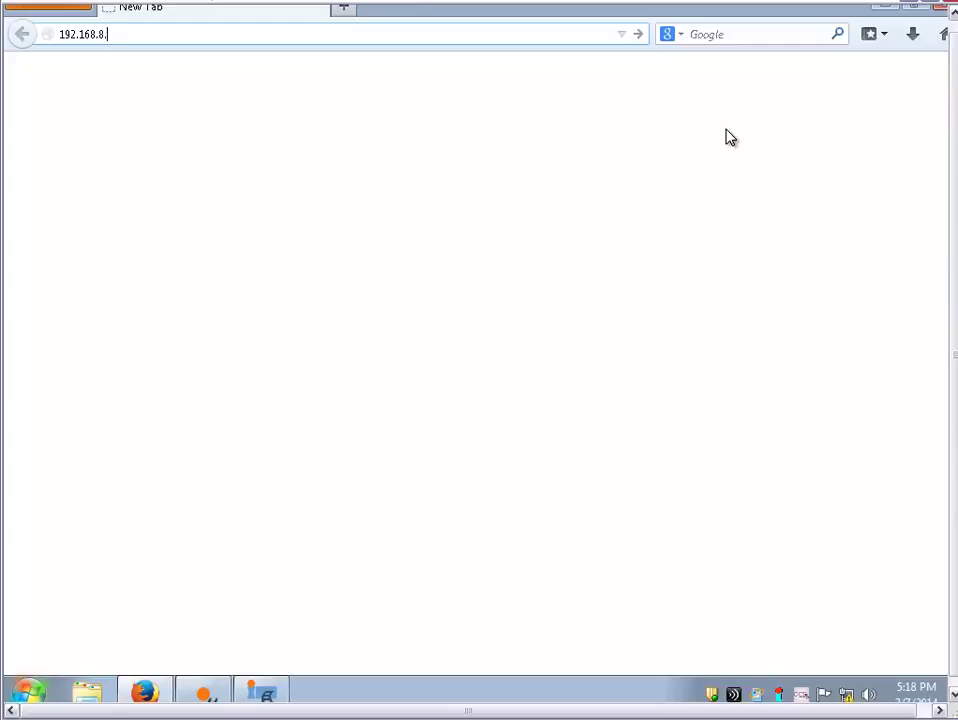
pyautogui.write('37/Citrix/XenA')
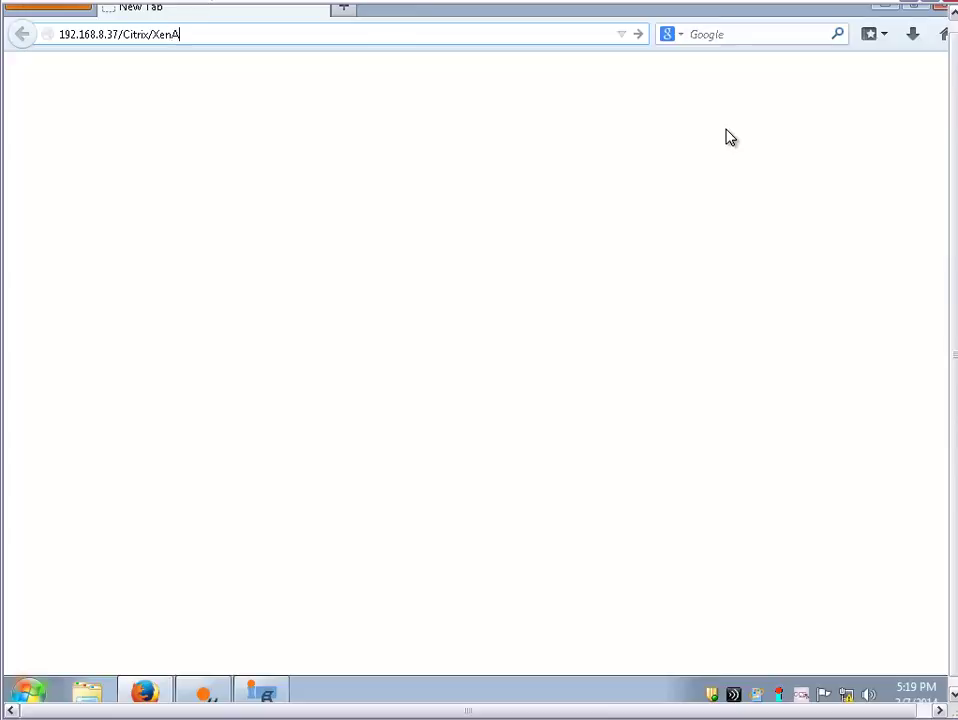
pyautogui.write('pp')
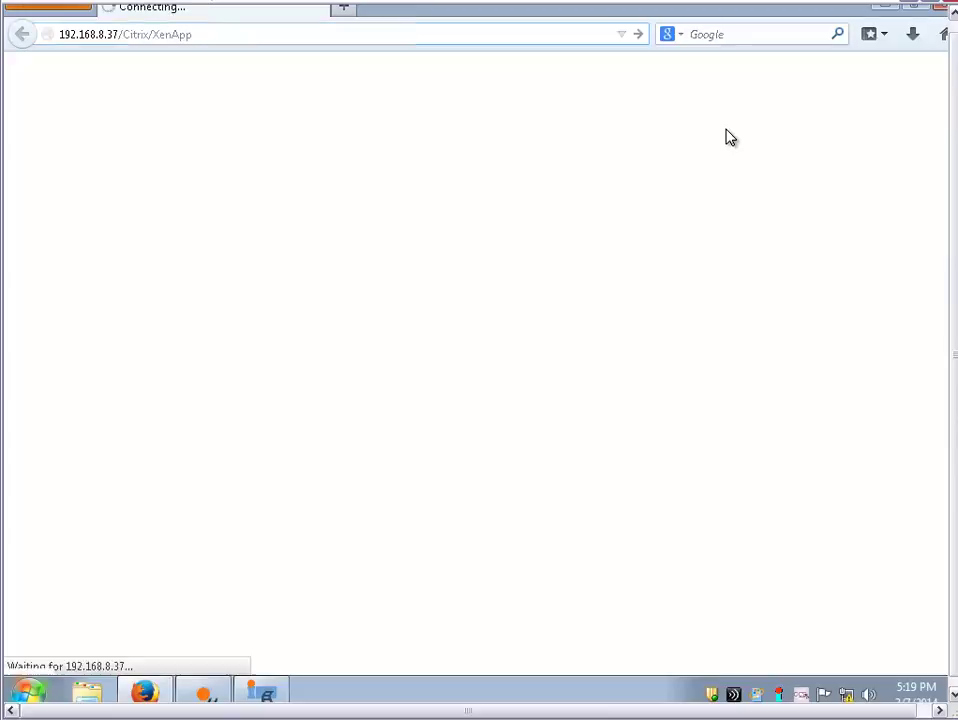
# Load the XenApp site and log on with the administrator account, password and domain
pyautogui.press('Return')
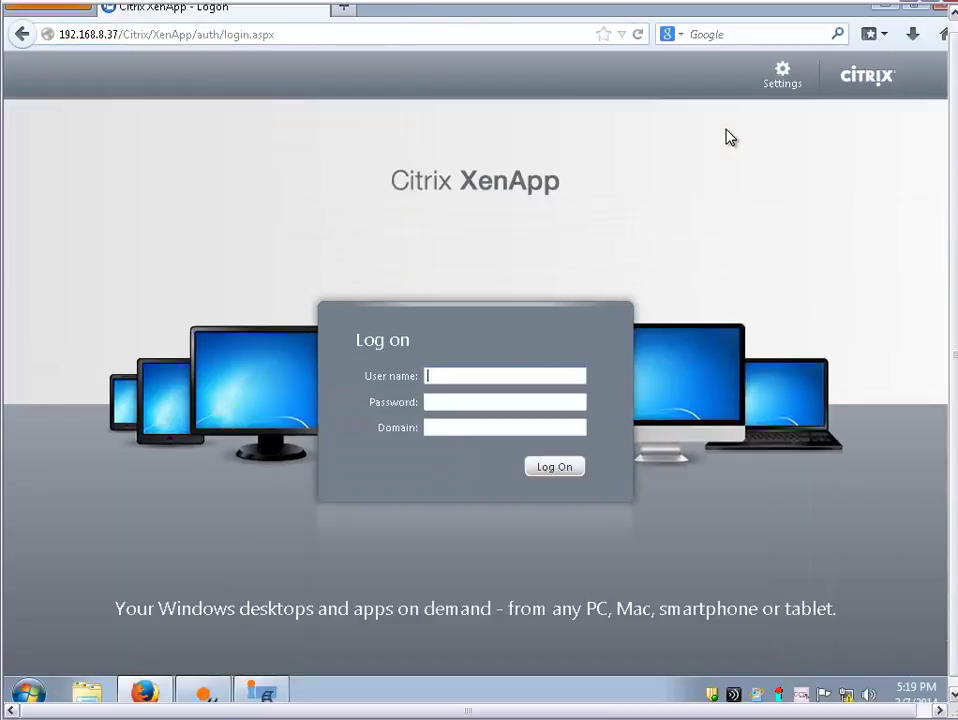
pyautogui.write('administrator')
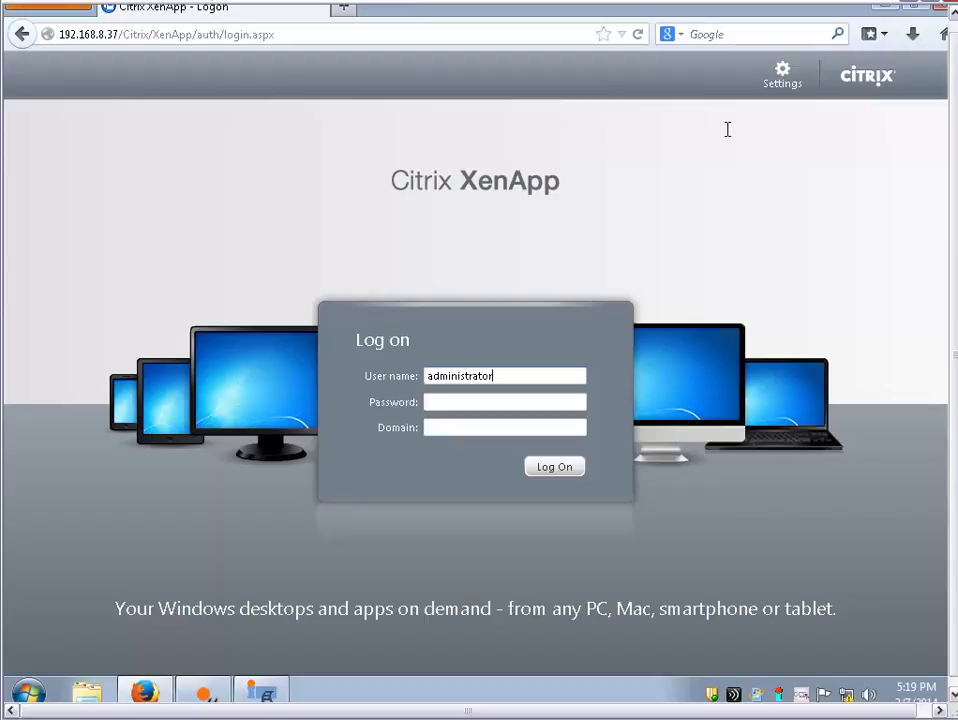
pyautogui.press('Tab')
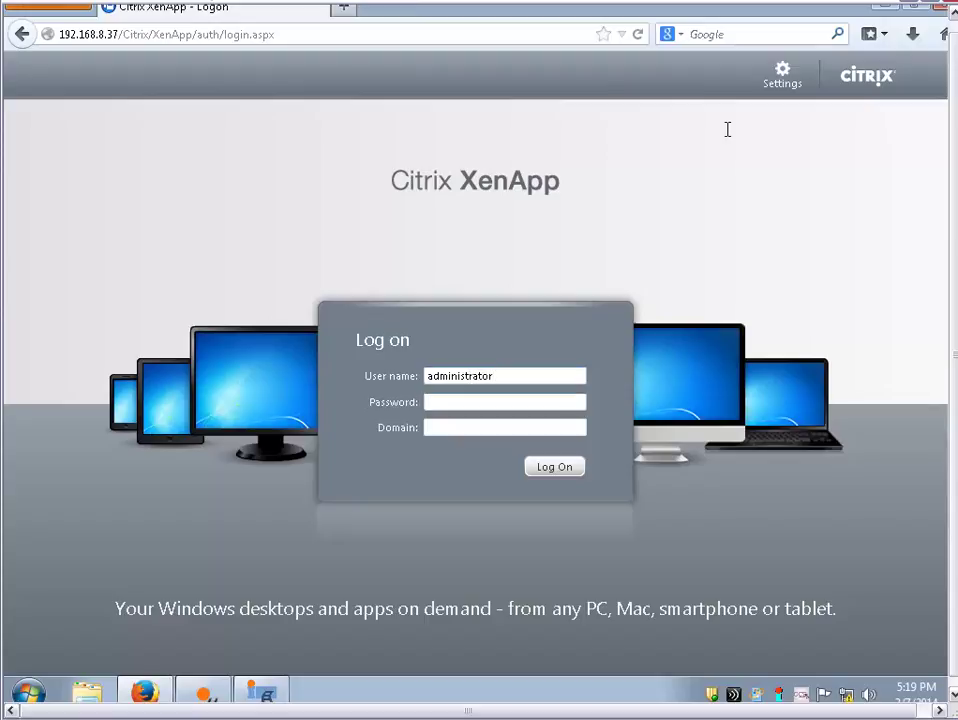
pyautogui.write('*********')
pyautogui.press('Tab')
pyautogui.write('cltrix')
pyautogui.press('Return')
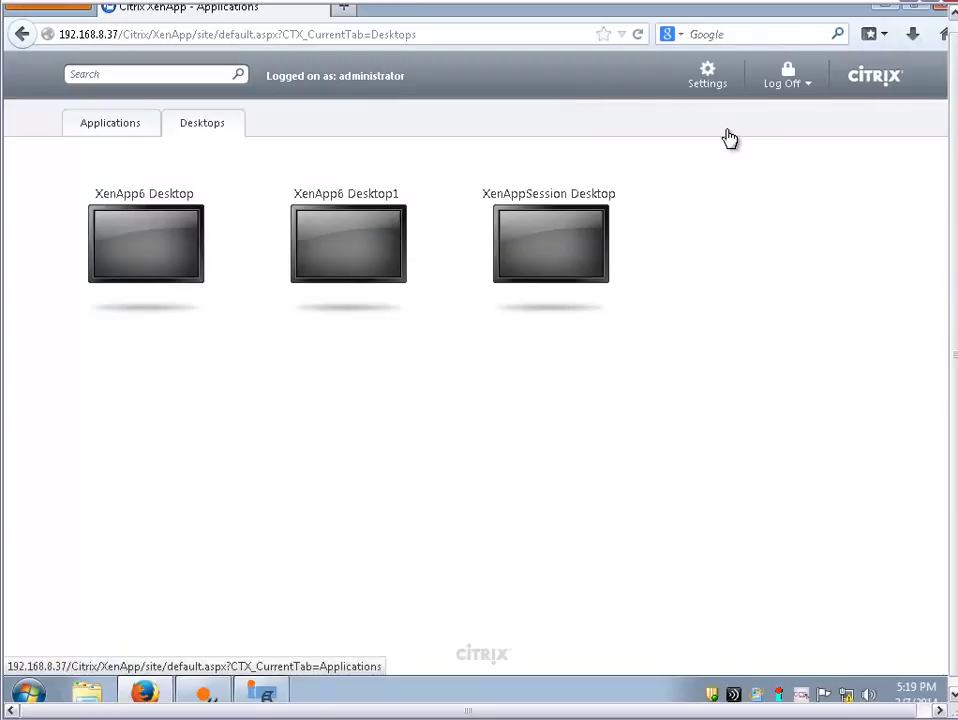
# Toggle between Applications and Desktops, then launch the XenApp6 Desktop
pyautogui.press('Return')
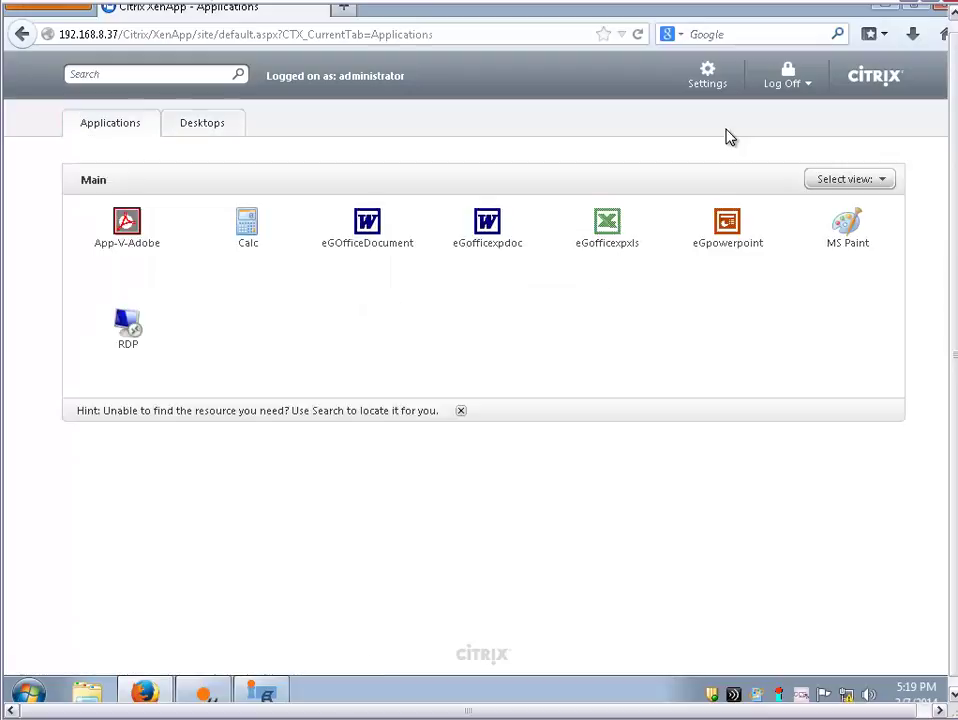
pyautogui.press('Tab')
pyautogui.press('Return')
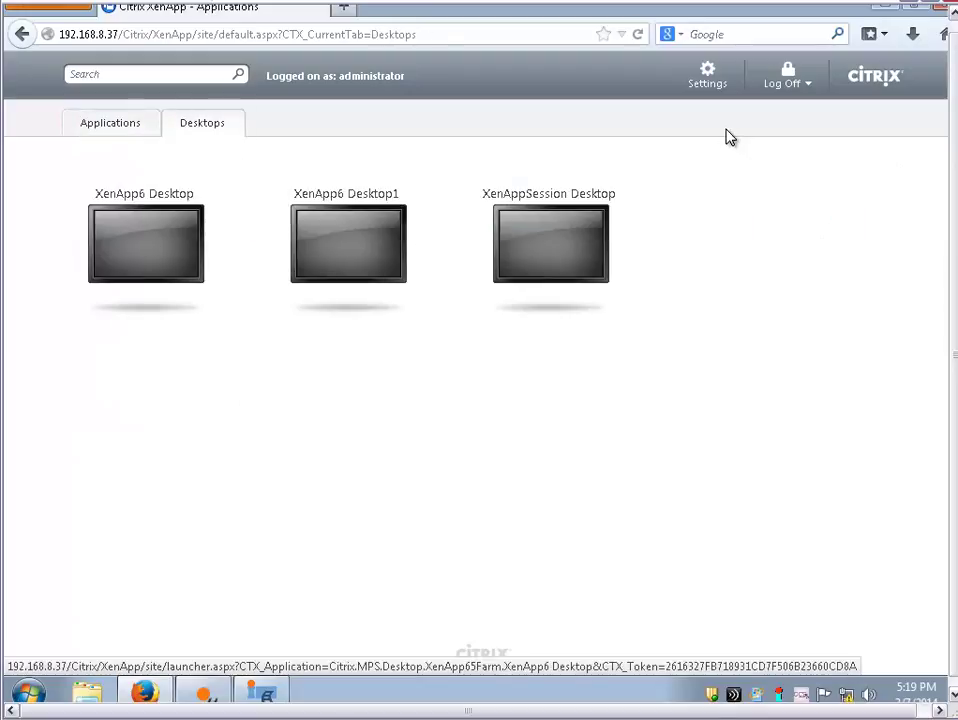
pyautogui.press('Tab')
pyautogui.press('Return')
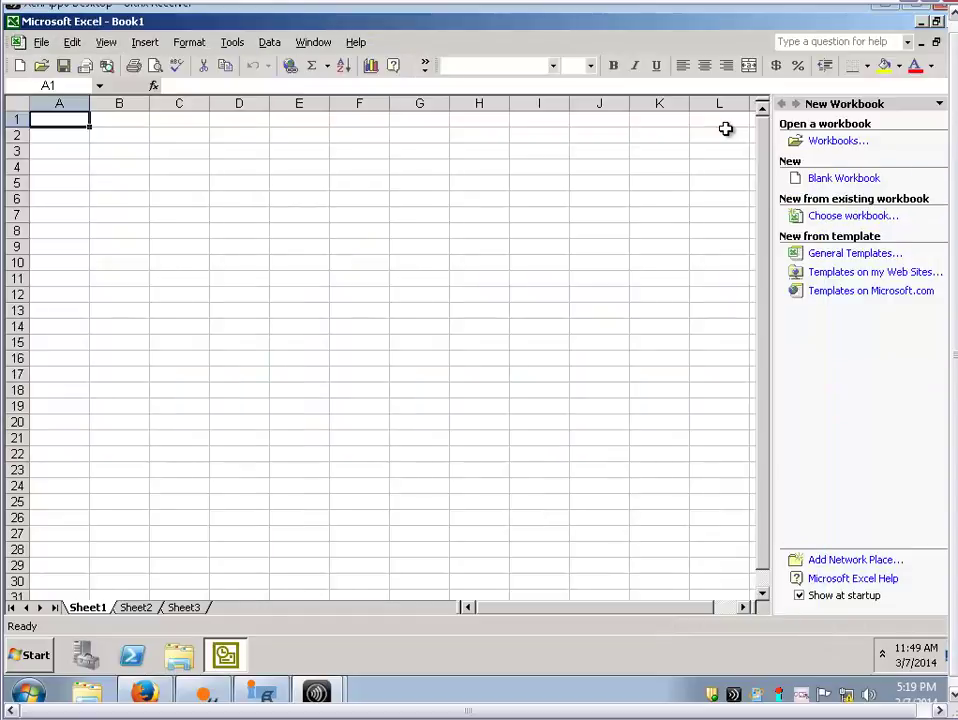
# Exit Excel in the remote desktop, log off the XenApp site and close Firefox
pyautogui.hotkey('alt', 'f')
pyautogui.press('x')
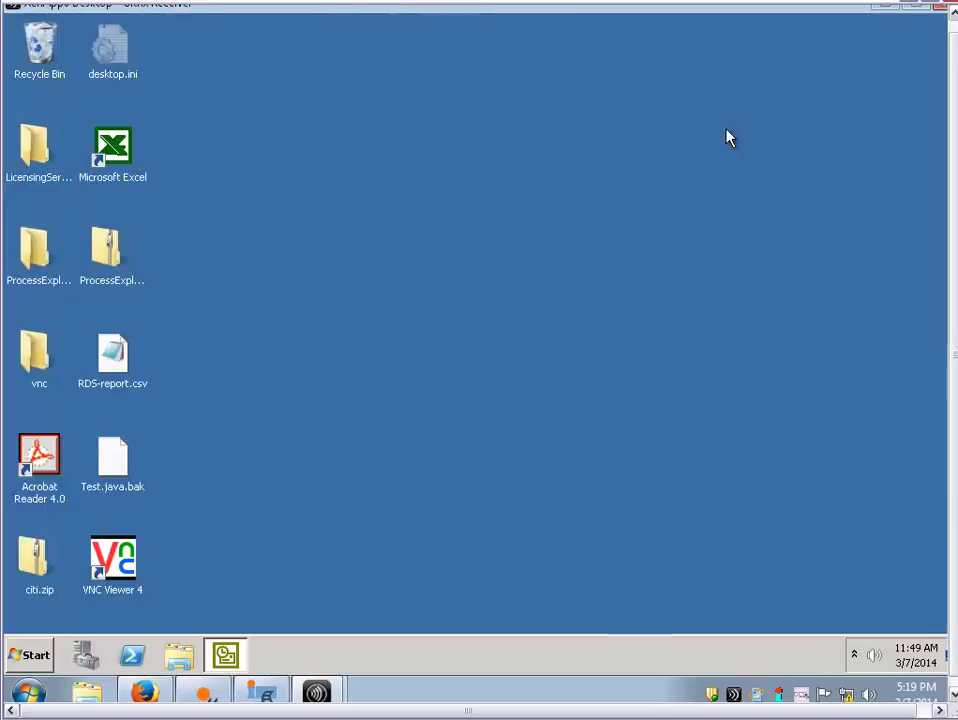
pyautogui.hotkey('ctrl', 'Escape')
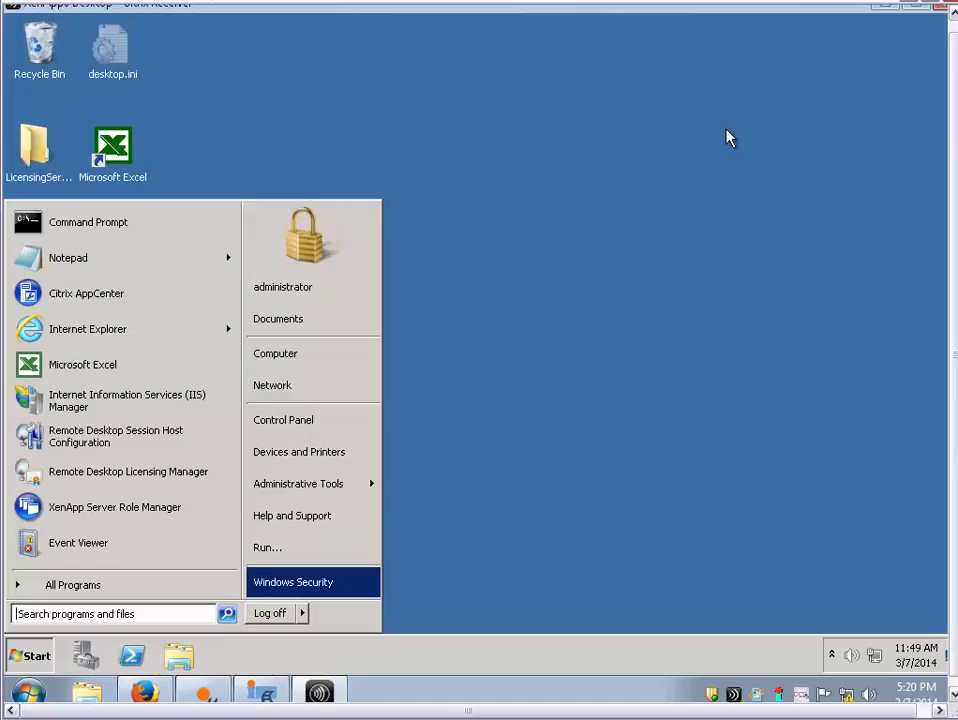
pyautogui.press('Escape')
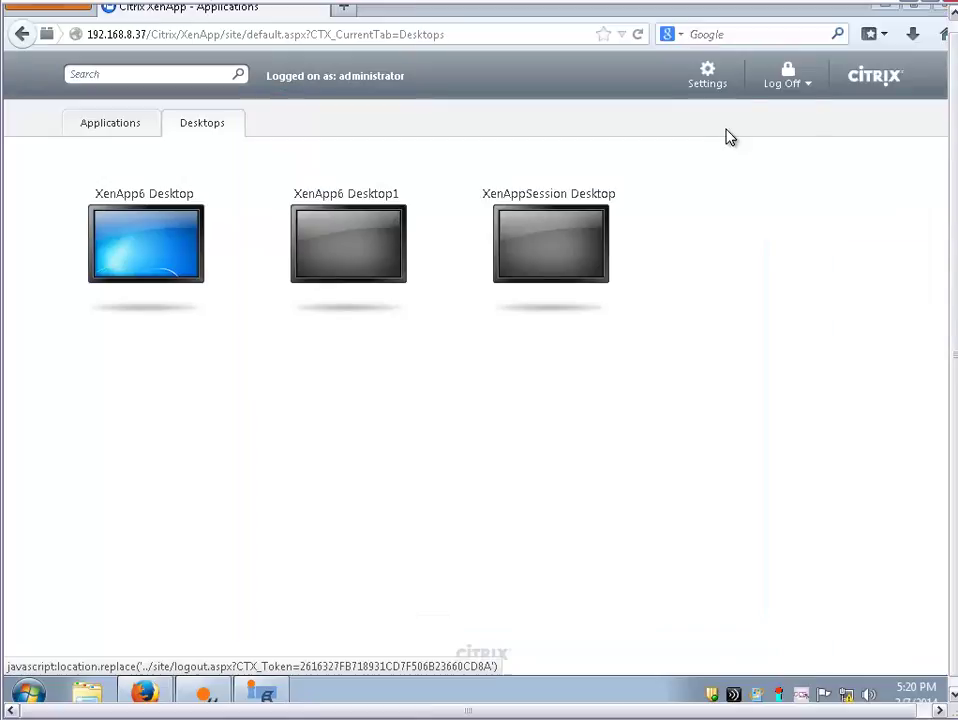
pyautogui.click(782, 83)
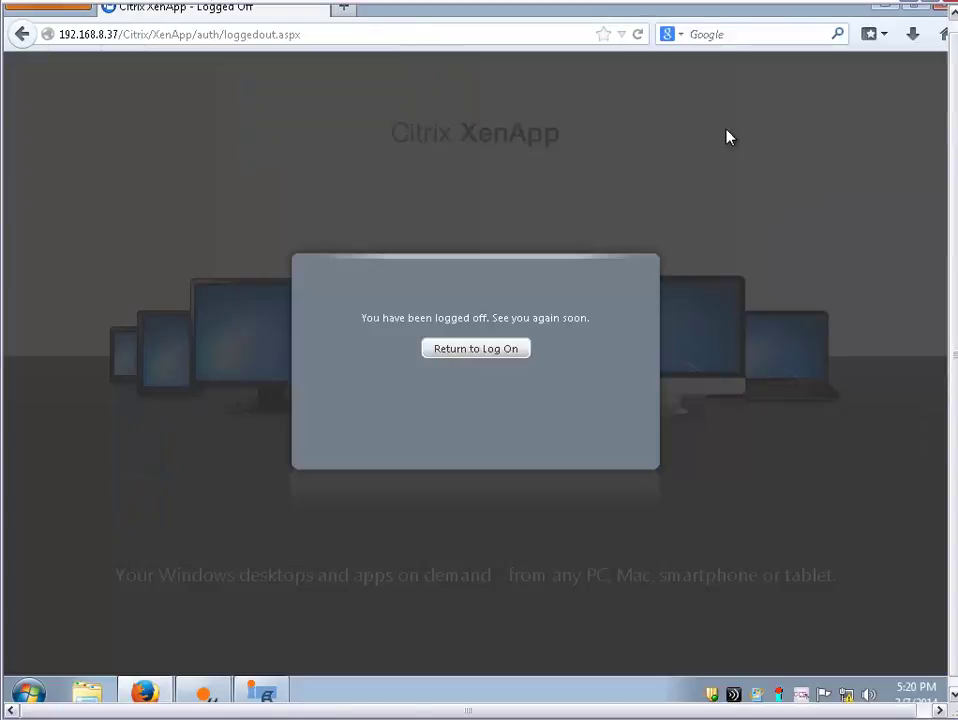
pyautogui.click(941, 6)
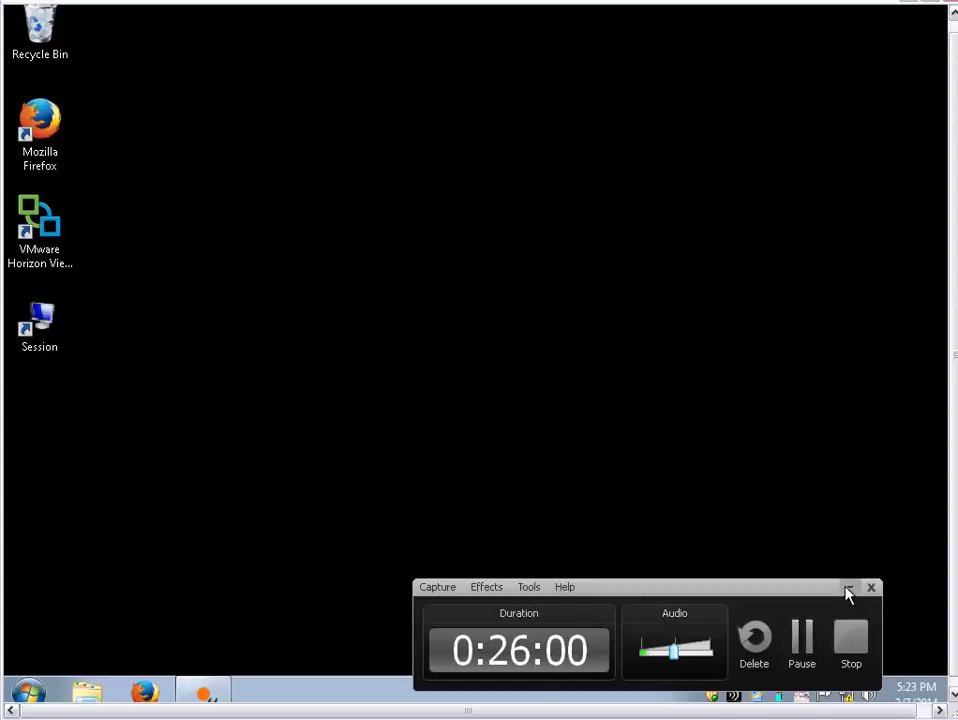
# Open 192.168.11.158:7077 in Firefox
pyautogui.click(848, 590)
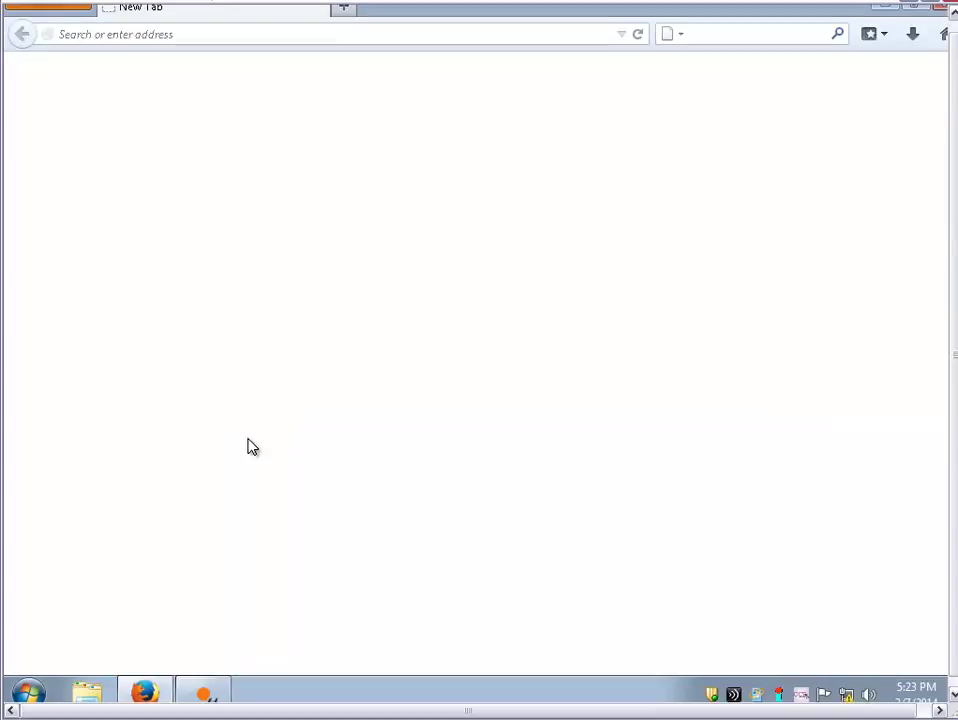
pyautogui.write('192.168.11.158:7077')
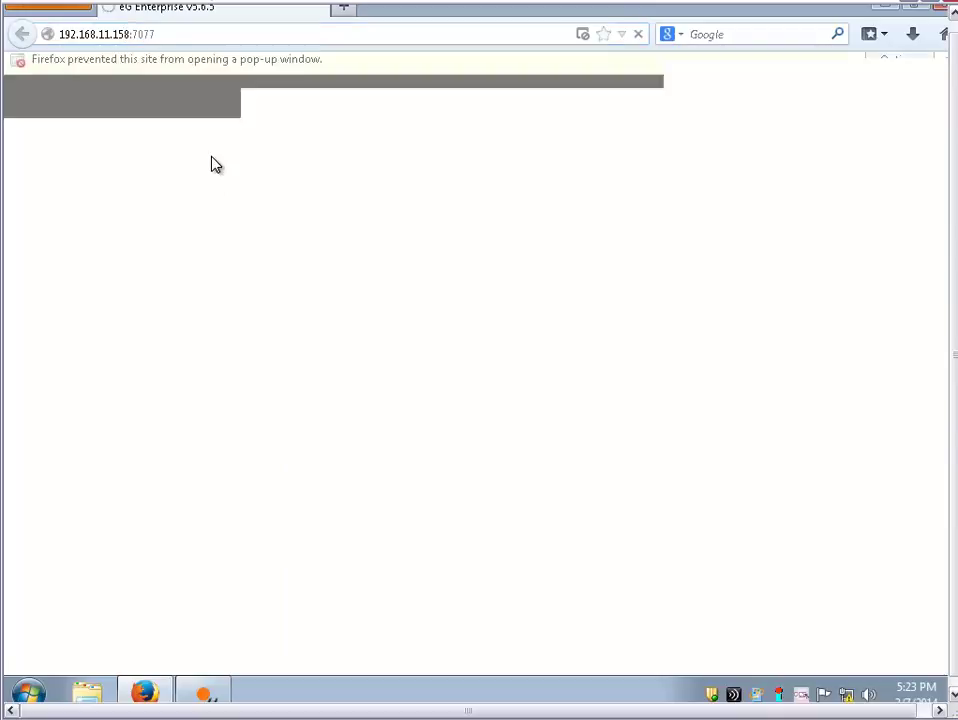
pyautogui.press('Return')
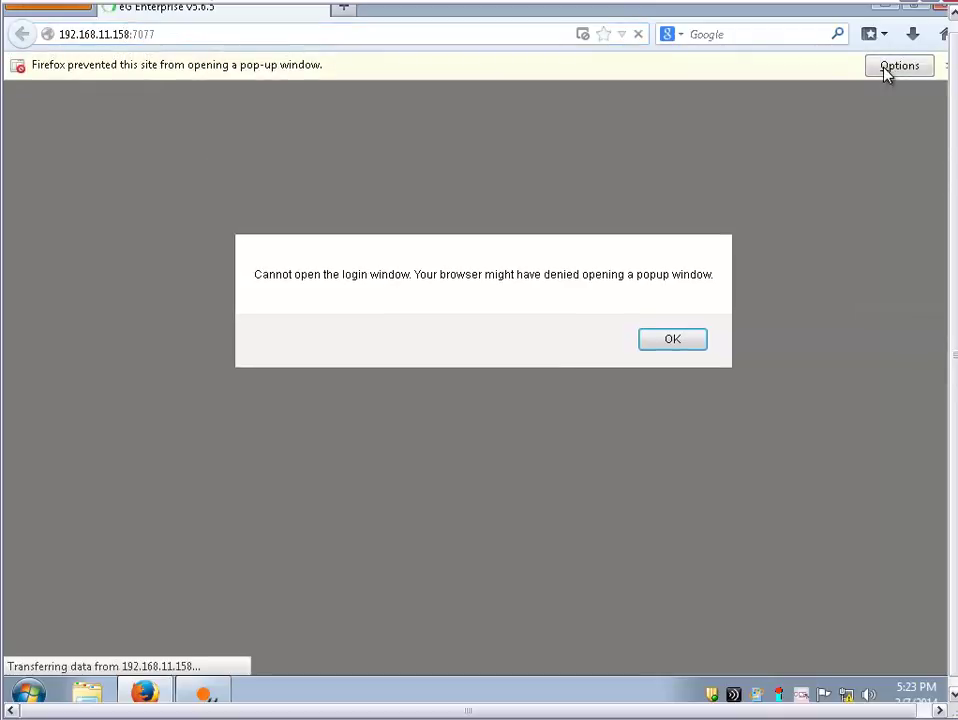
# Allow the blocked egLogin.jsp pop-up and sign in with the username and password
pyautogui.click(887, 70)
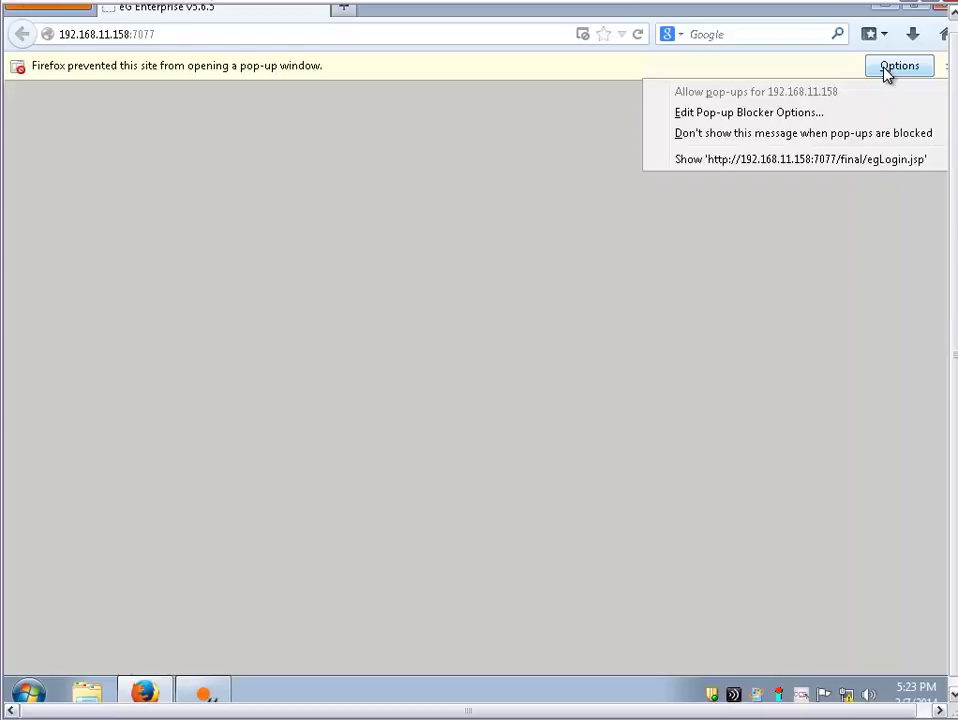
pyautogui.click(820, 160)
pyautogui.write('admin')
pyautogui.press('Tab')
pyautogui.write('admin')
pyautogui.press('Return')
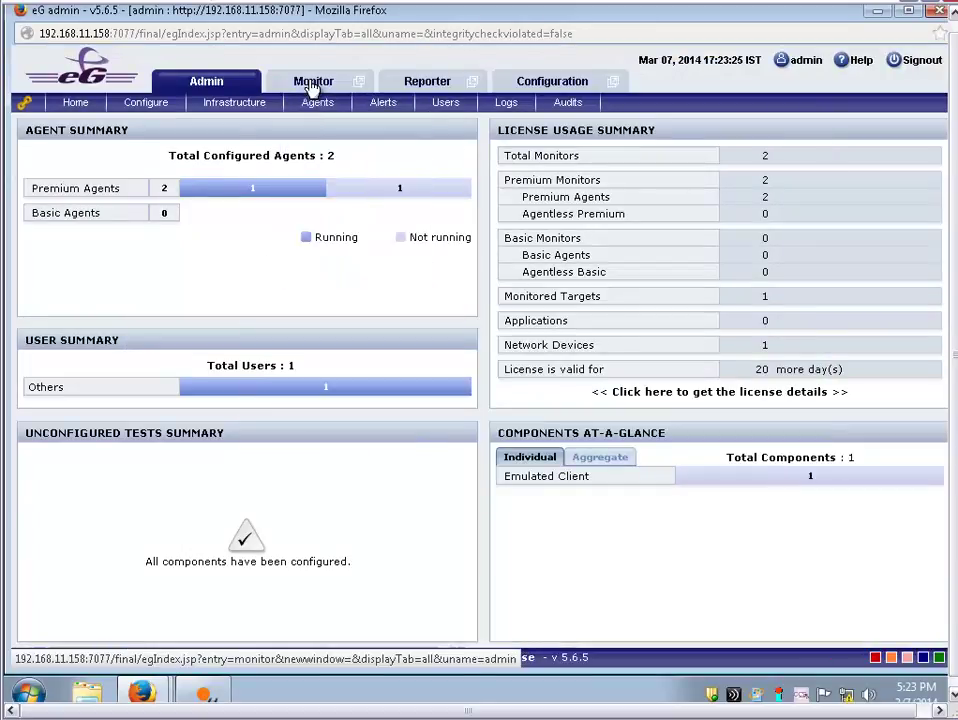
# Drill from Monitor through Emulated Client into Itexis_Xen_Desktop's Client Service layer
pyautogui.click(312, 85)
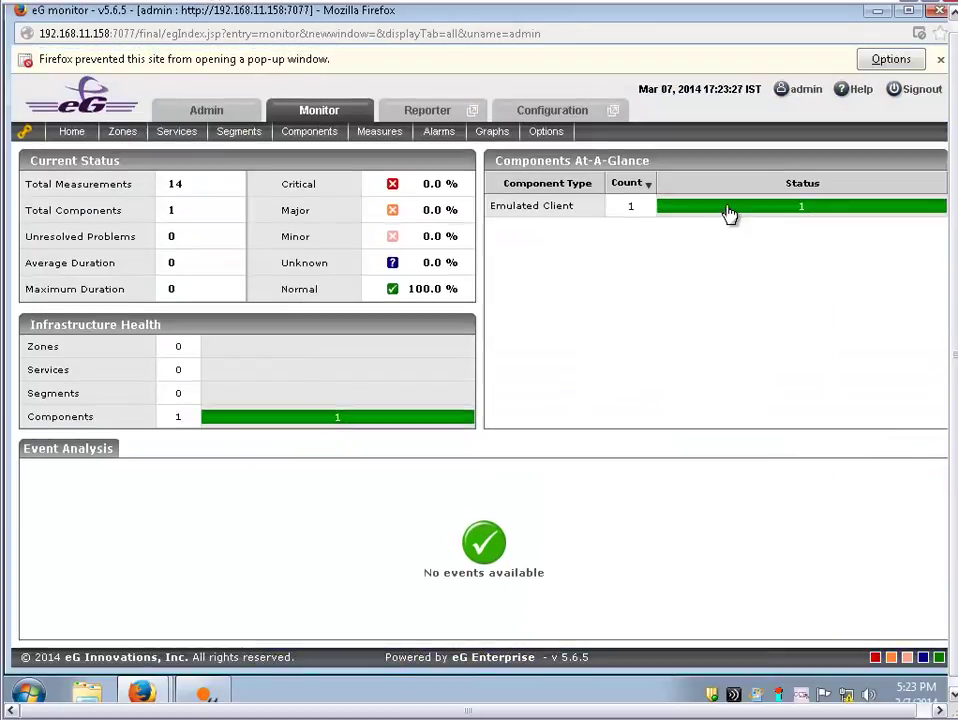
pyautogui.click(730, 210)
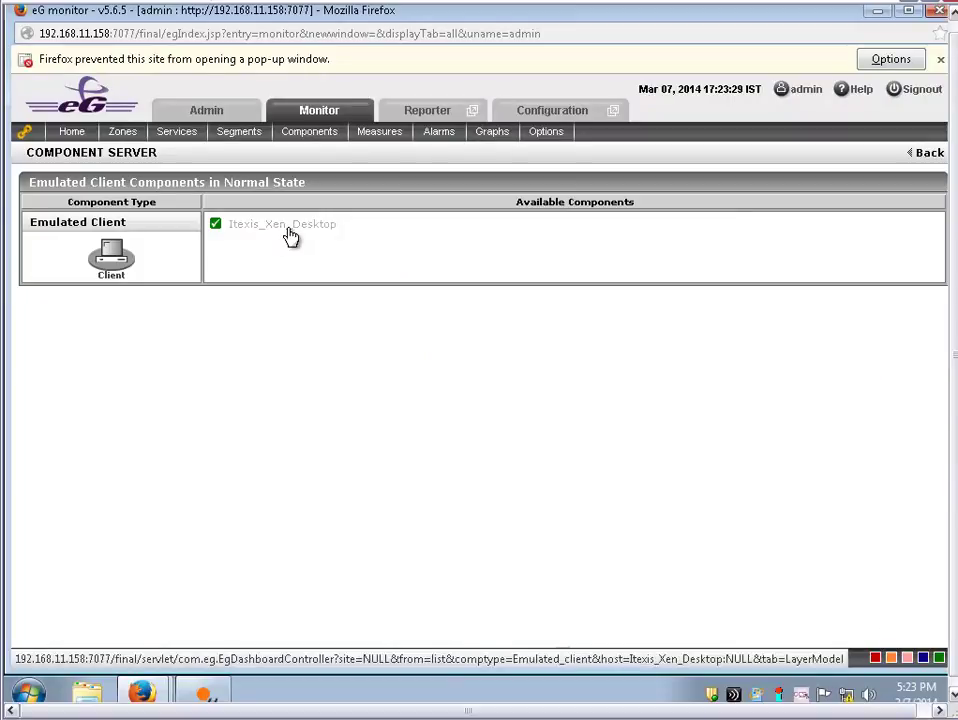
pyautogui.click(290, 232)
pyautogui.click(199, 291)
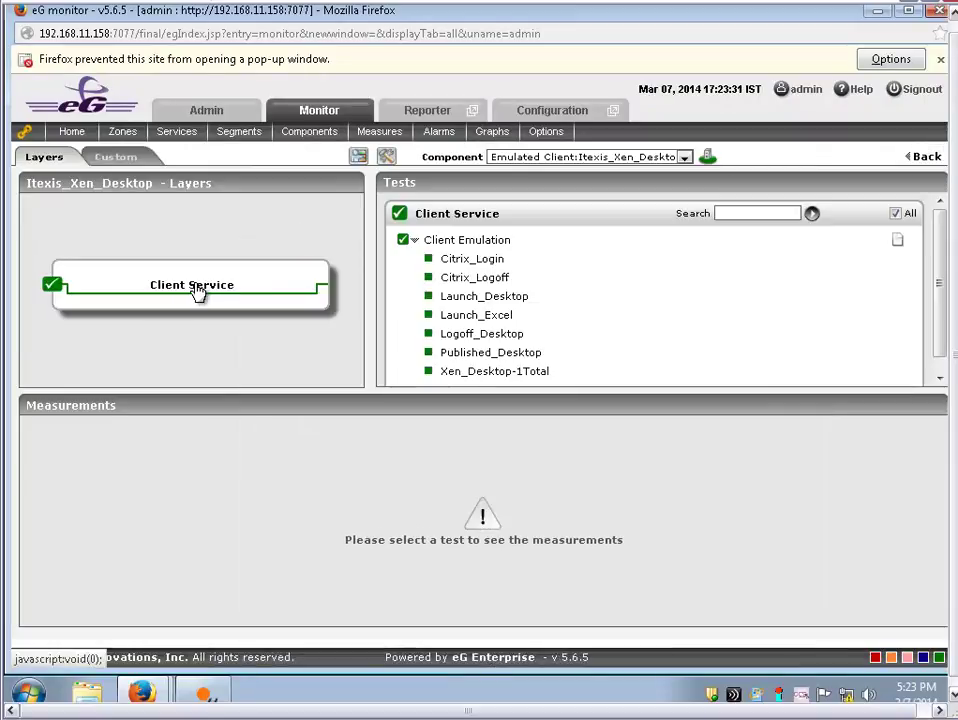
# View each Client Emulation test from Citrix_Login to Xen_Desktop-1Total, marking its response time
pyautogui.click(462, 261)
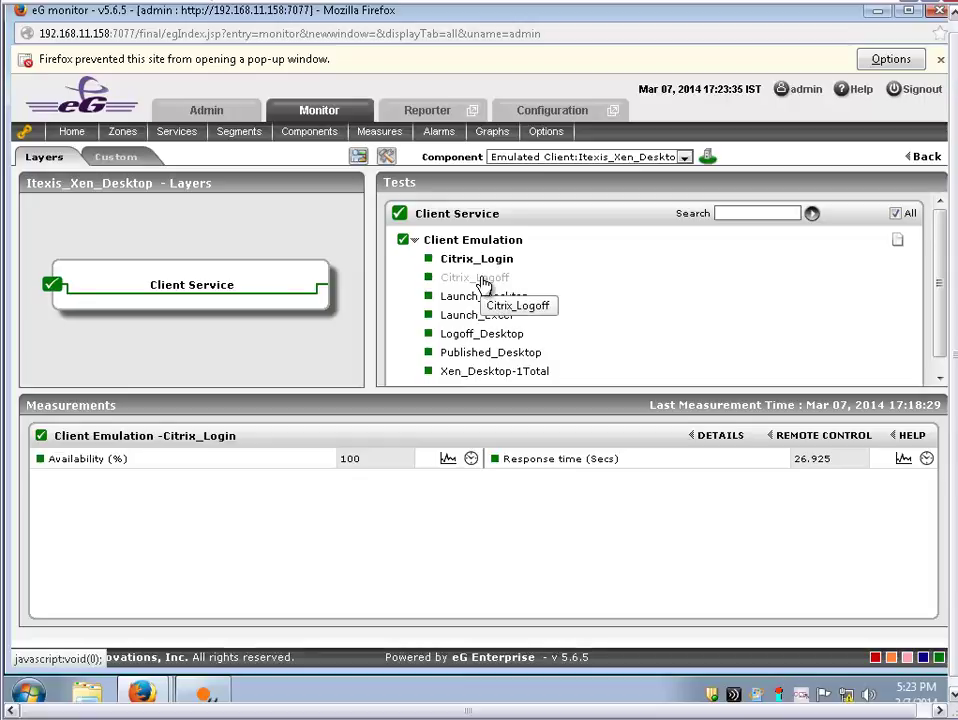
pyautogui.click(481, 280)
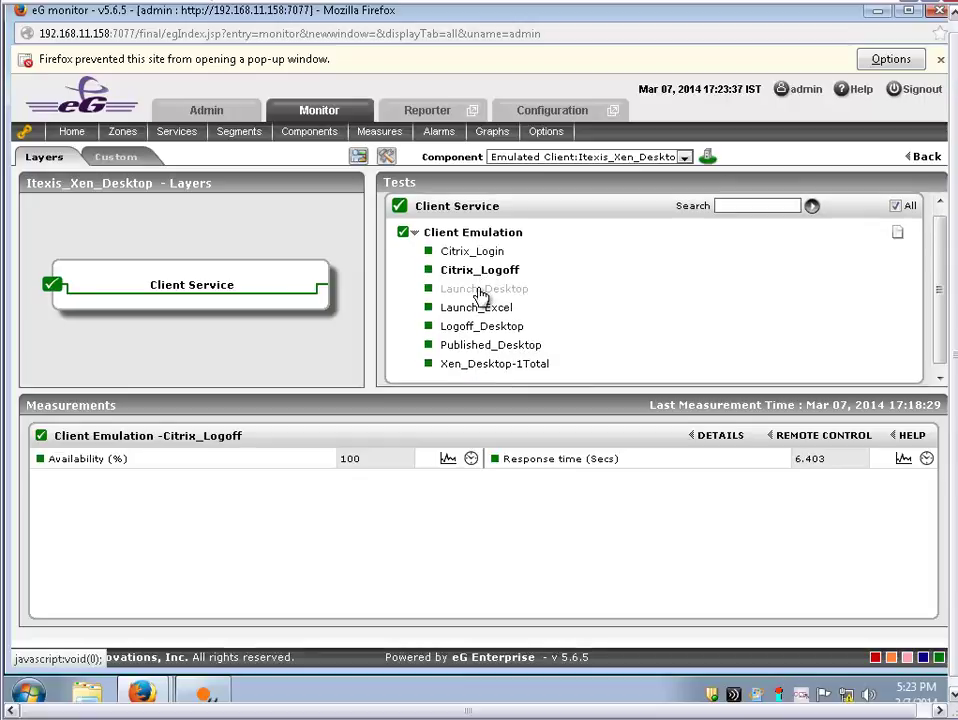
pyautogui.click(481, 292)
pyautogui.click(482, 302)
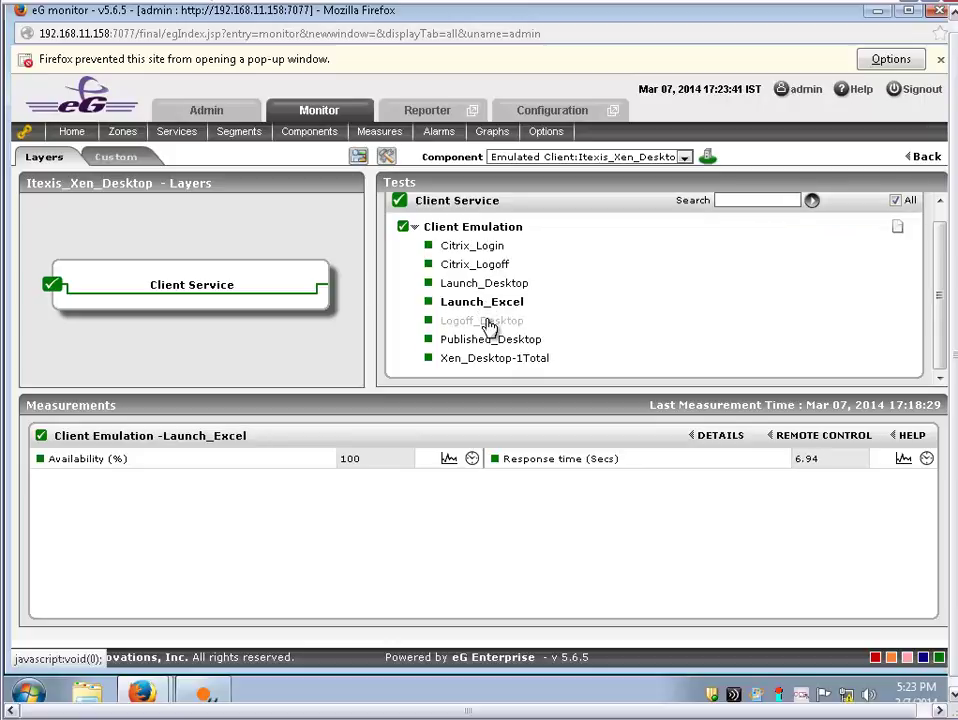
pyautogui.click(487, 322)
pyautogui.click(489, 342)
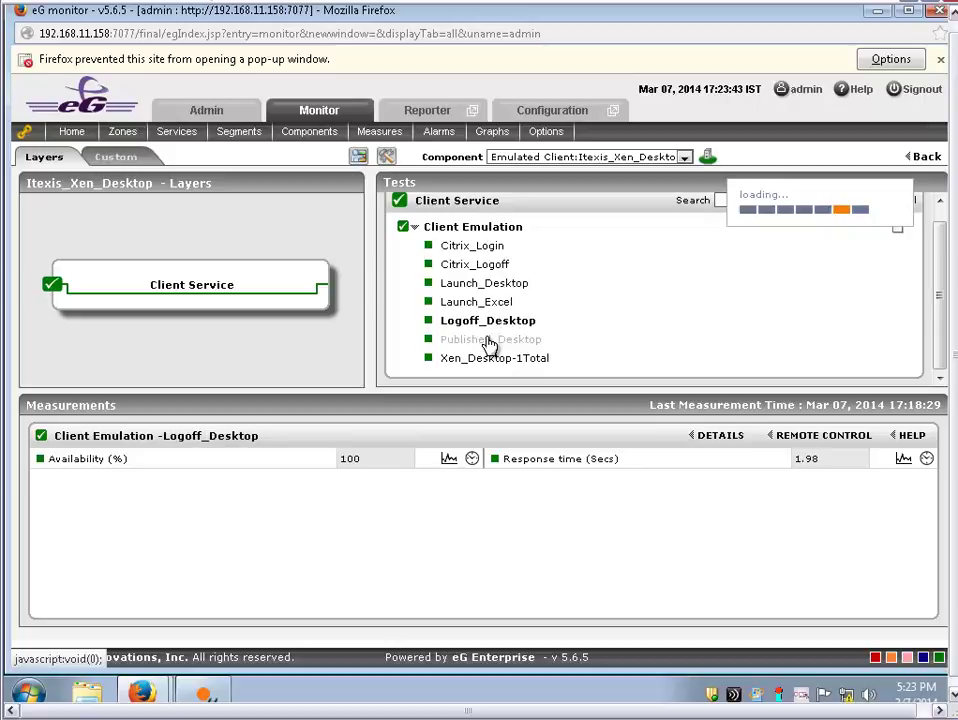
pyautogui.click(490, 362)
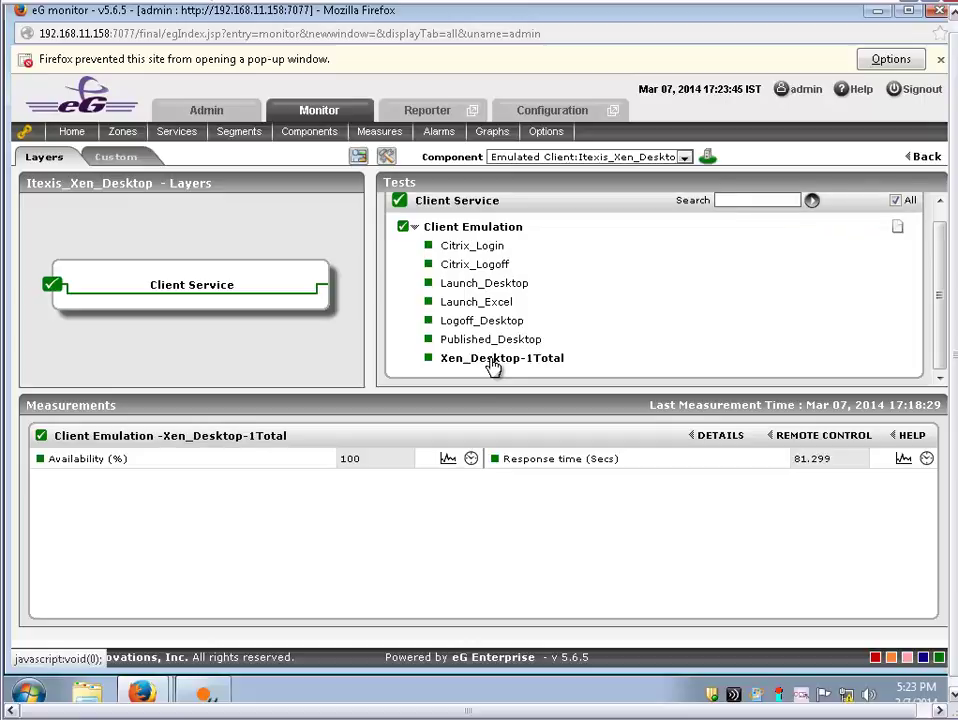
pyautogui.moveTo(842, 470); pyautogui.dragTo(466, 420)
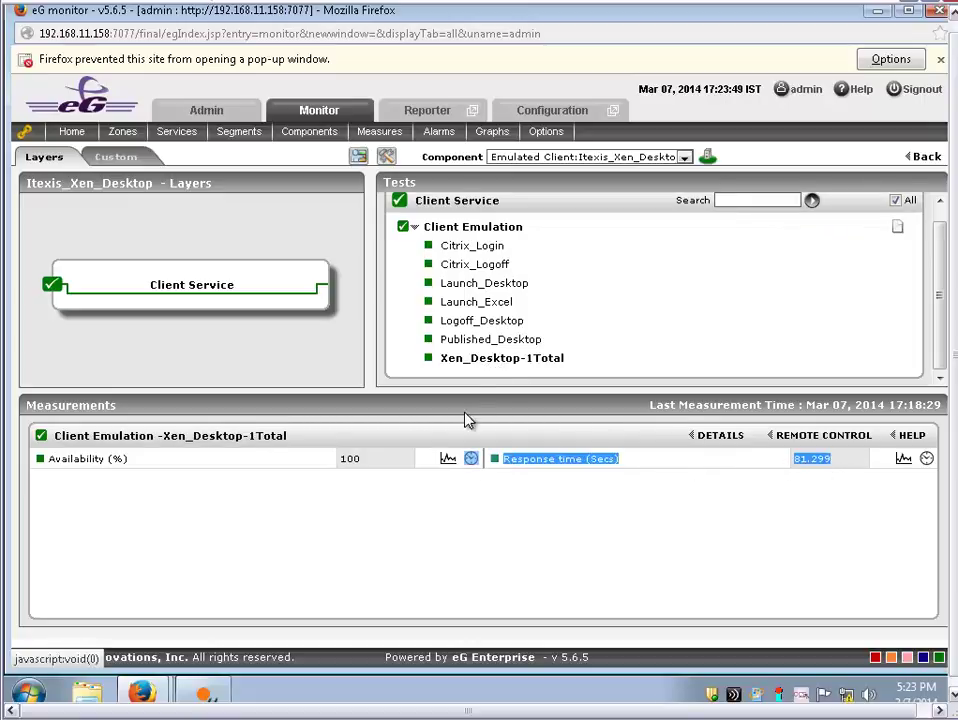
# Revisit the tests in reverse, ending on Xen_Desktop-1Total's 81.299-second response time
pyautogui.click(482, 341)
pyautogui.click(474, 323)
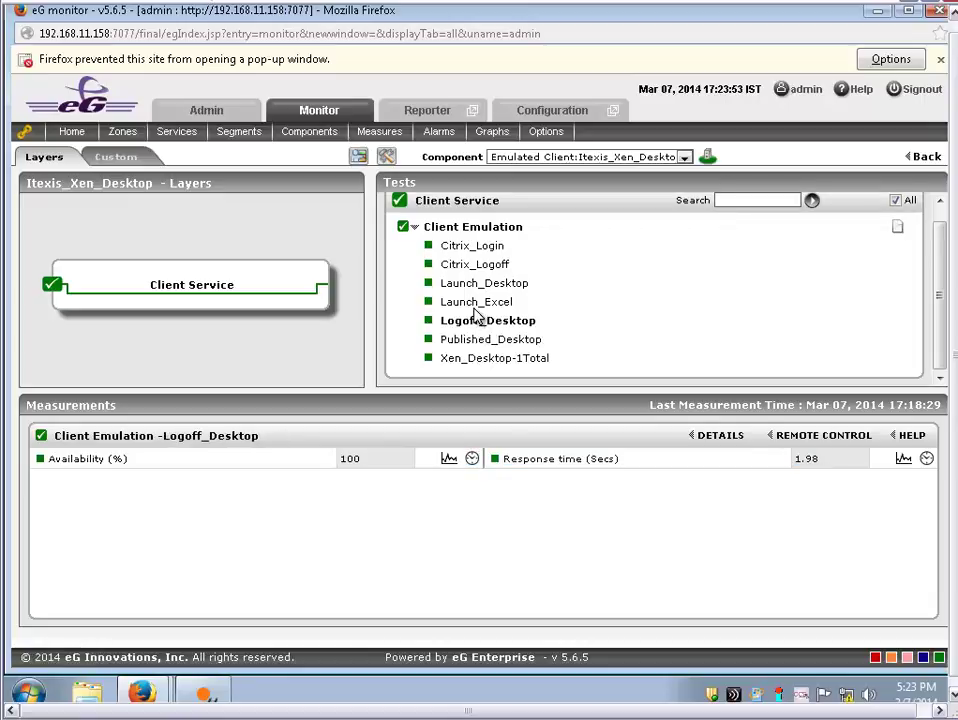
pyautogui.click(476, 303)
pyautogui.click(482, 286)
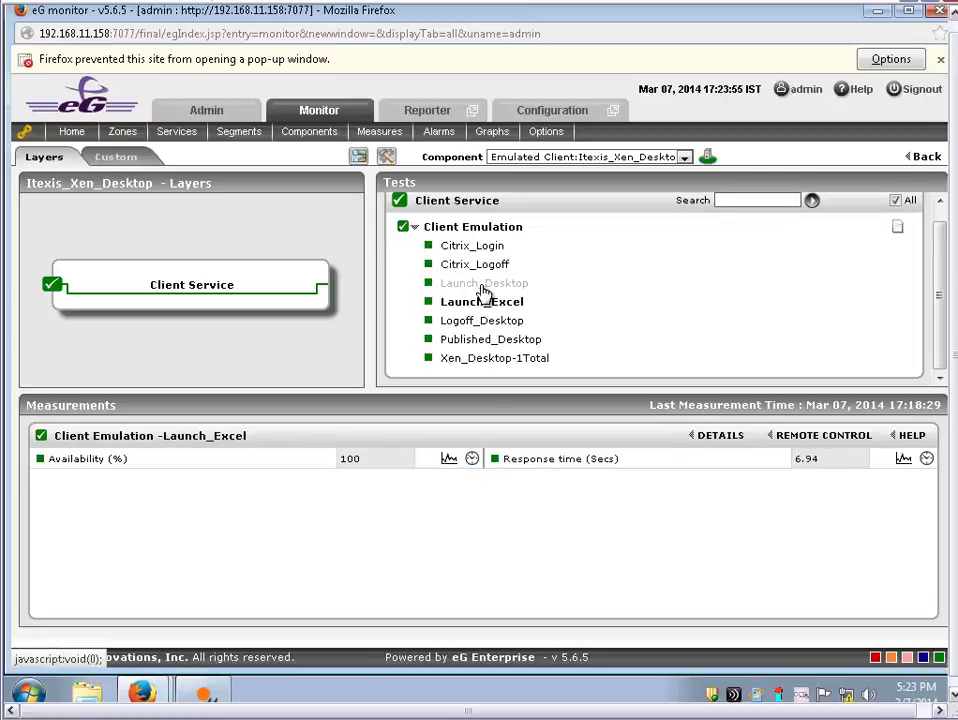
pyautogui.click(483, 266)
pyautogui.click(484, 249)
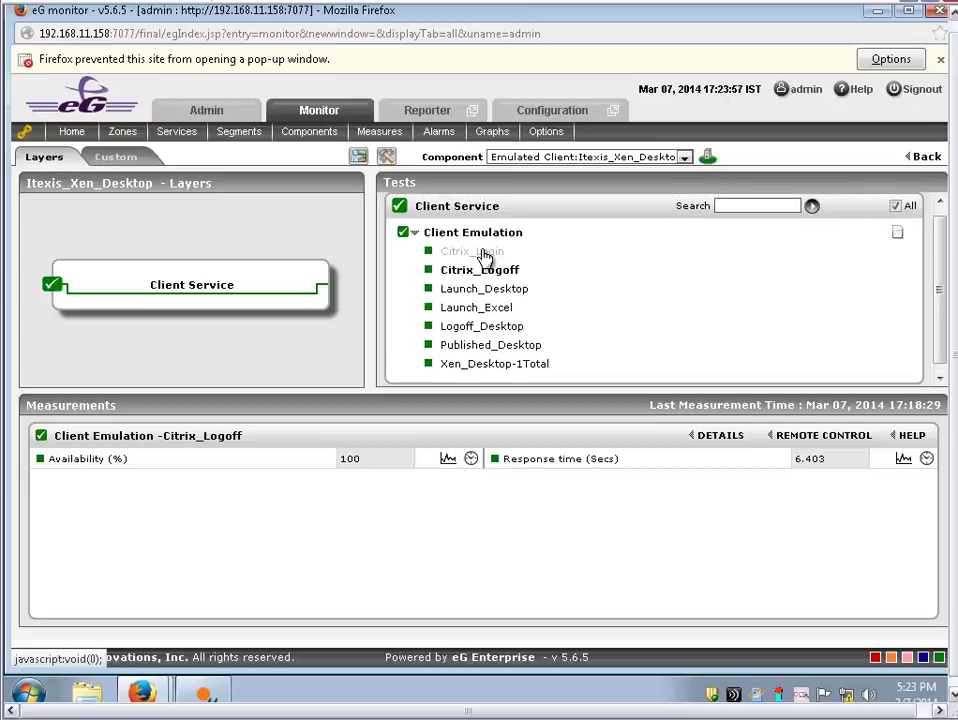
pyautogui.click(493, 373)
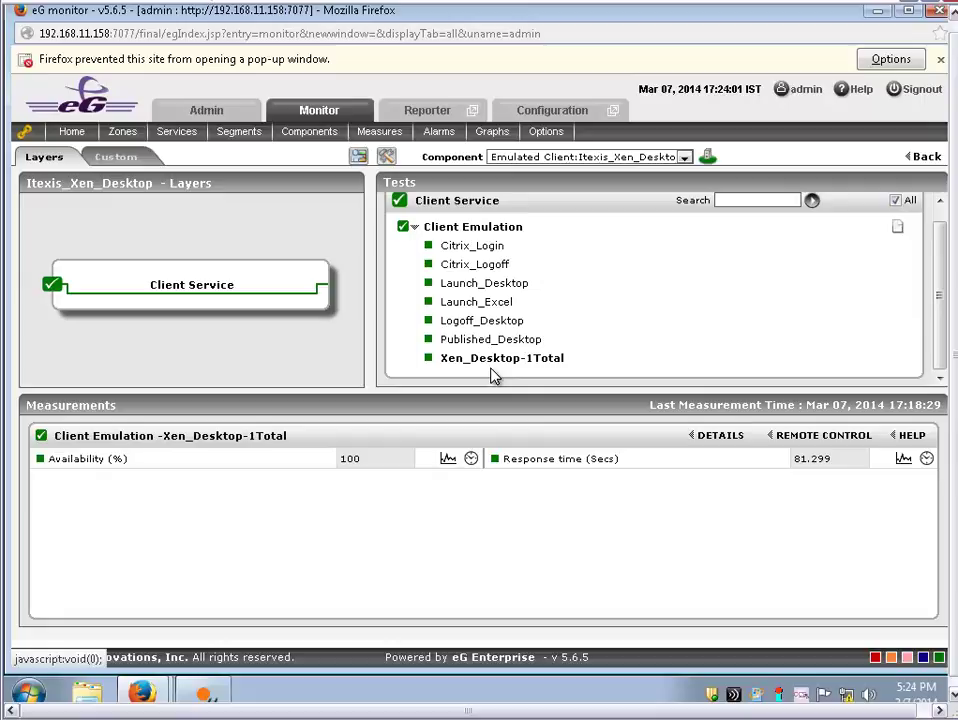
pyautogui.click(2, 278)
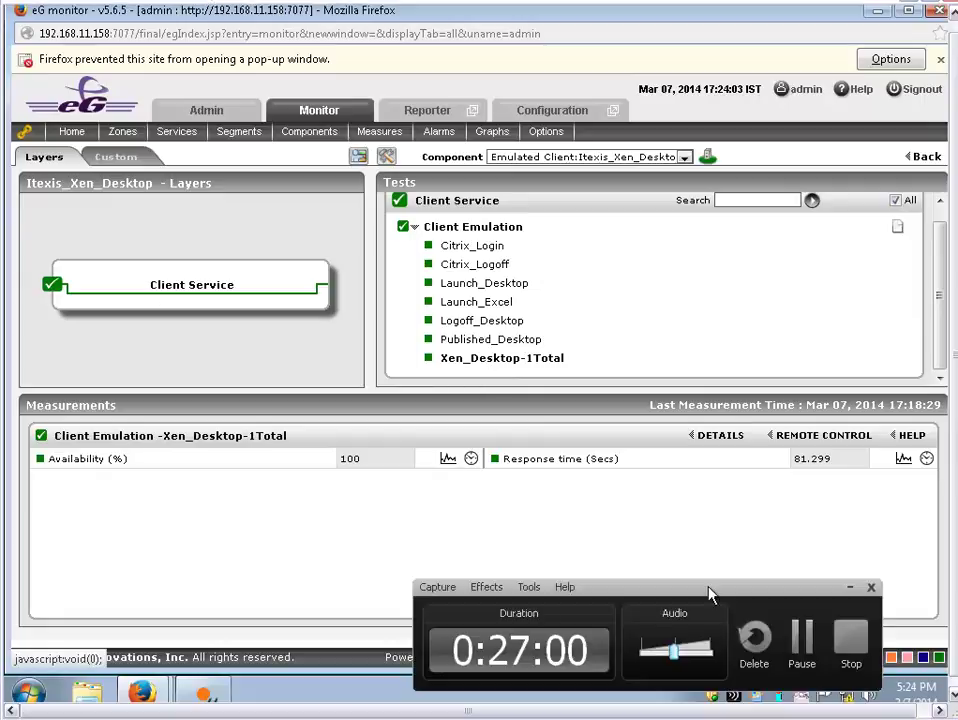